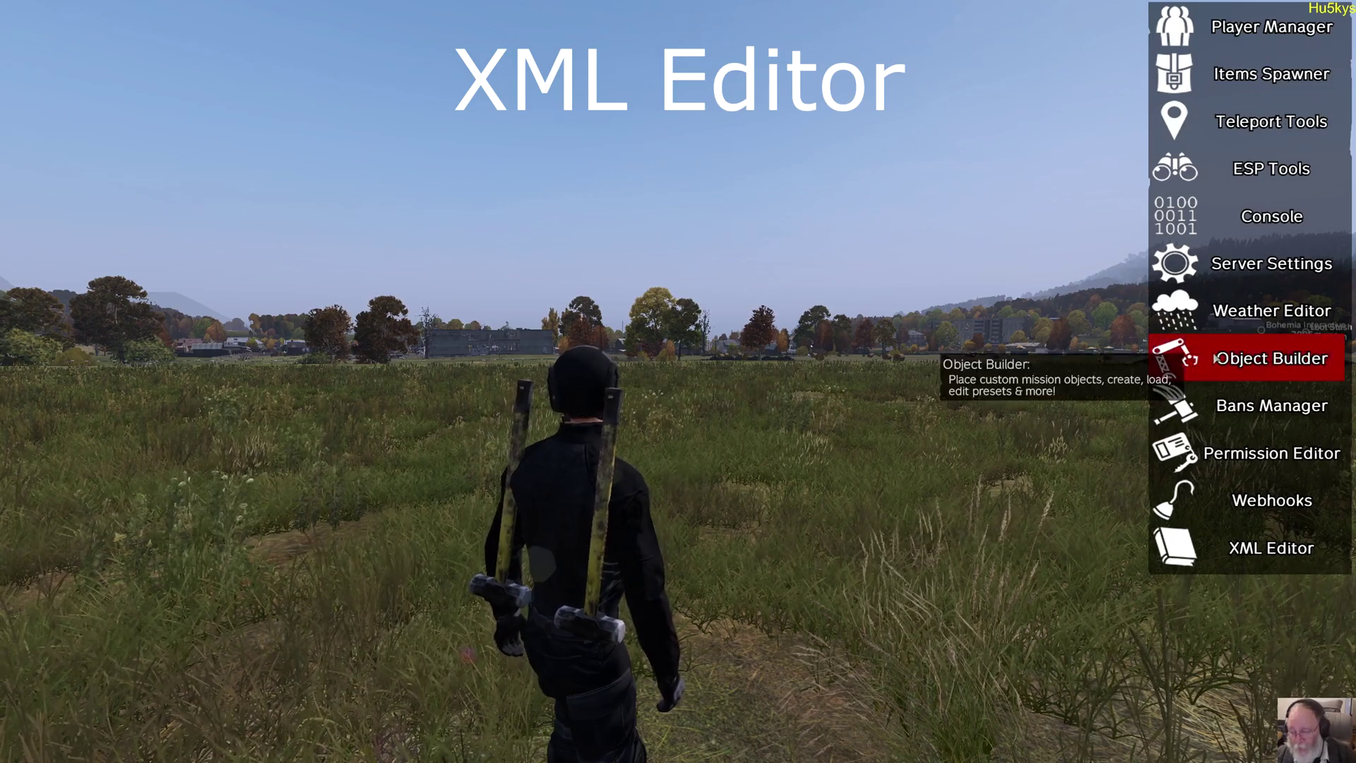
- Open the XML Editor and reposition its window clear of the admin tool list
{"action": "left_click", "coordinate": [1247, 558]}
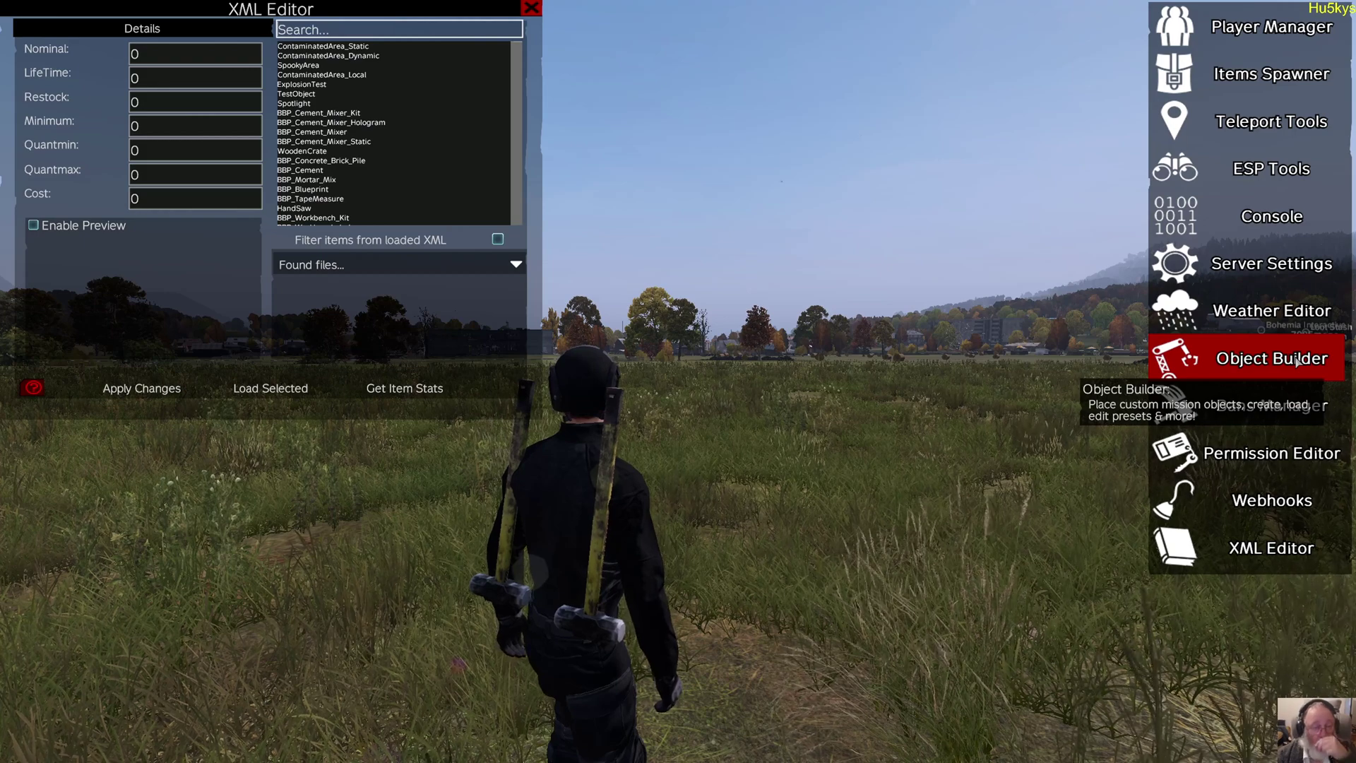
{"action": "left_click", "coordinate": [417, 27]}
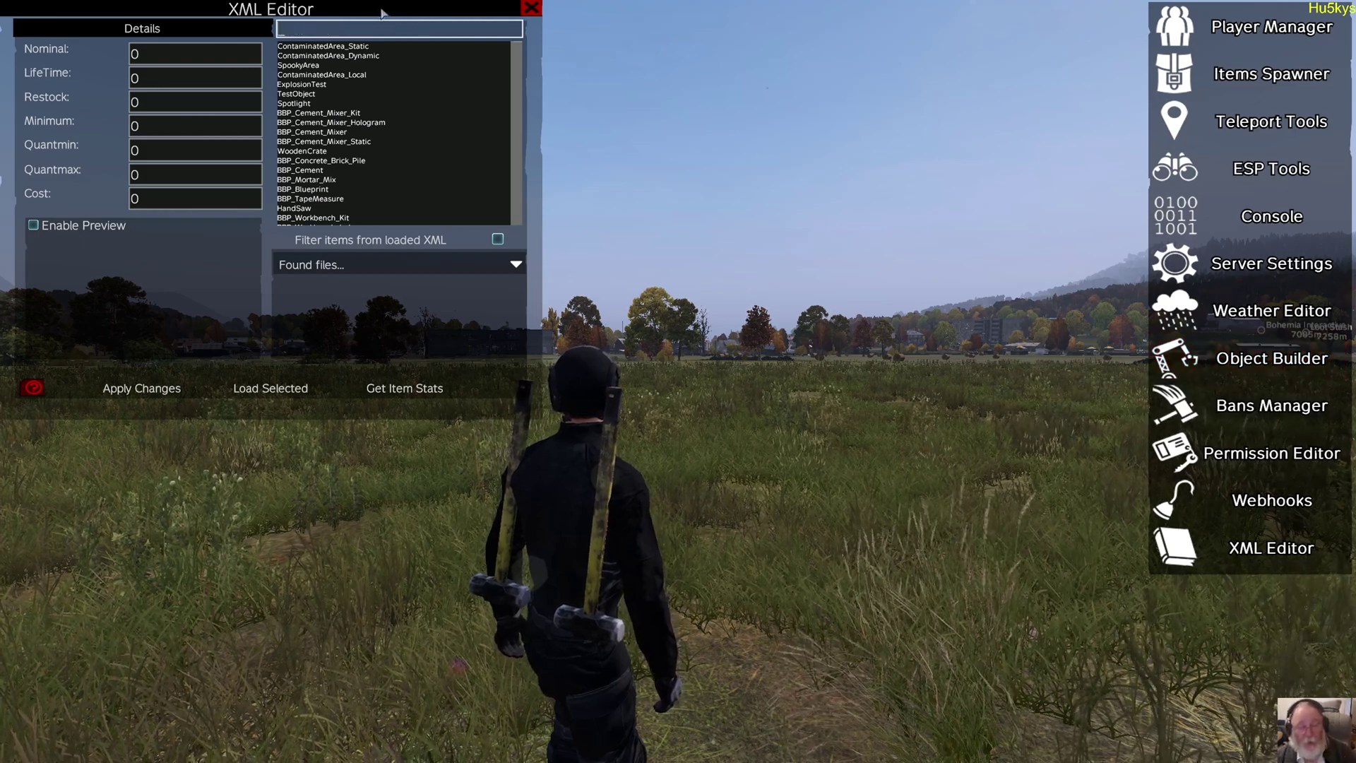
{"action": "left_click_drag", "start_coordinate": [382, 13], "coordinate": [661, 156]}
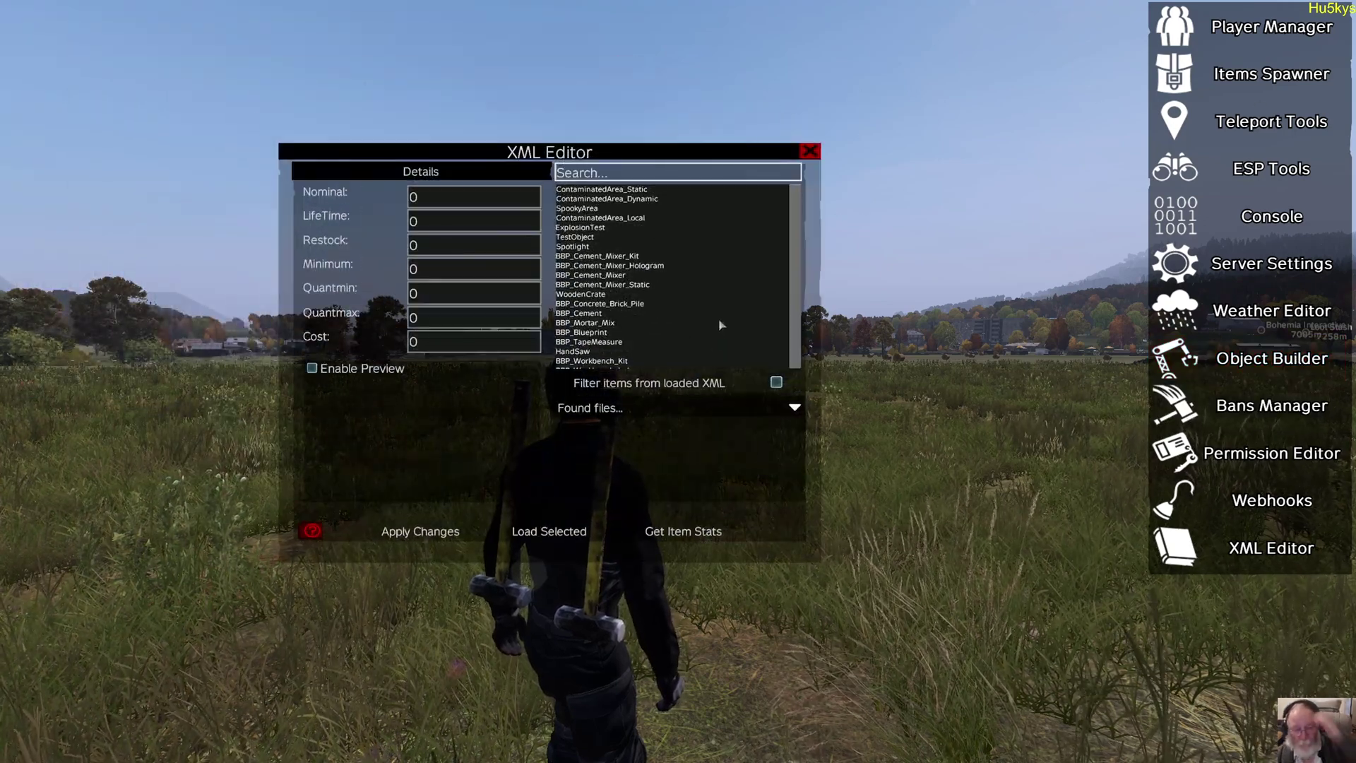
{"action": "left_click", "coordinate": [562, 173]}
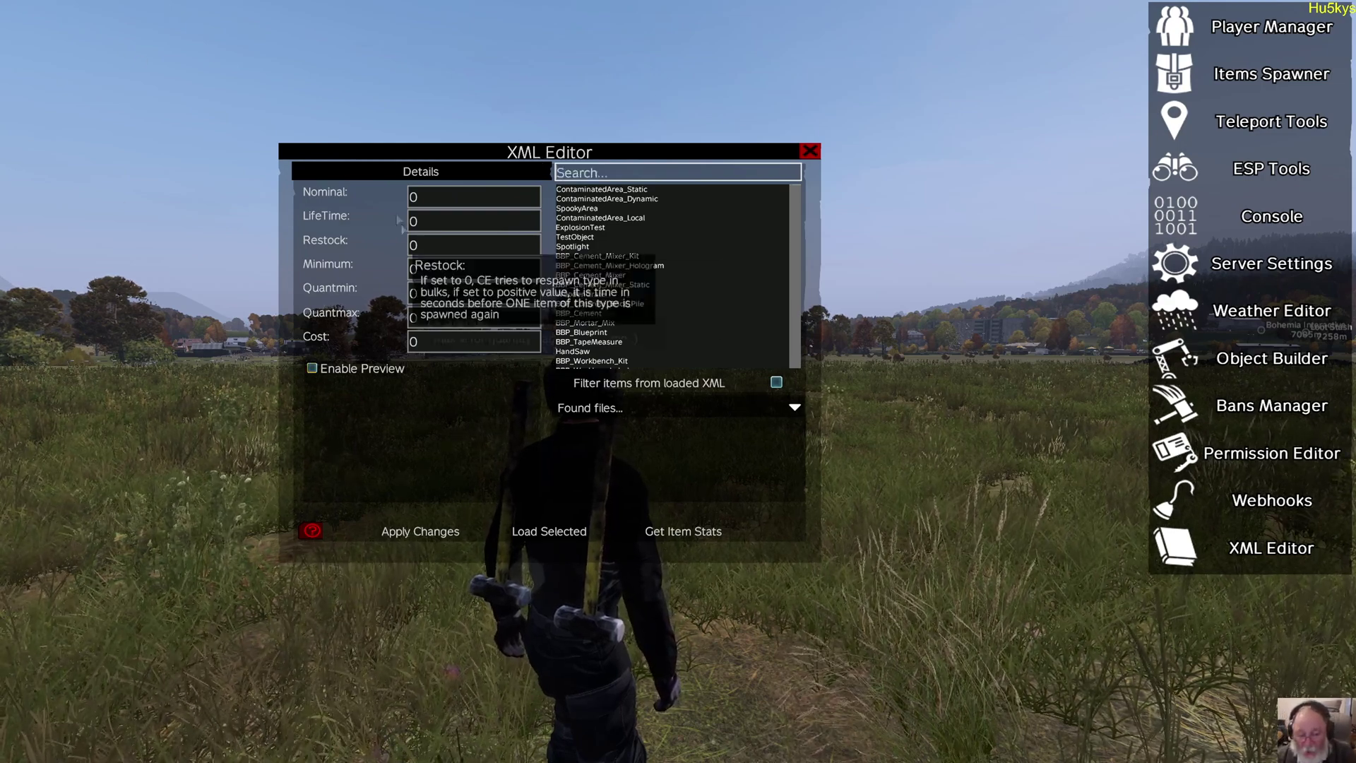
{"action": "mouse_move", "coordinate": [514, 321]}
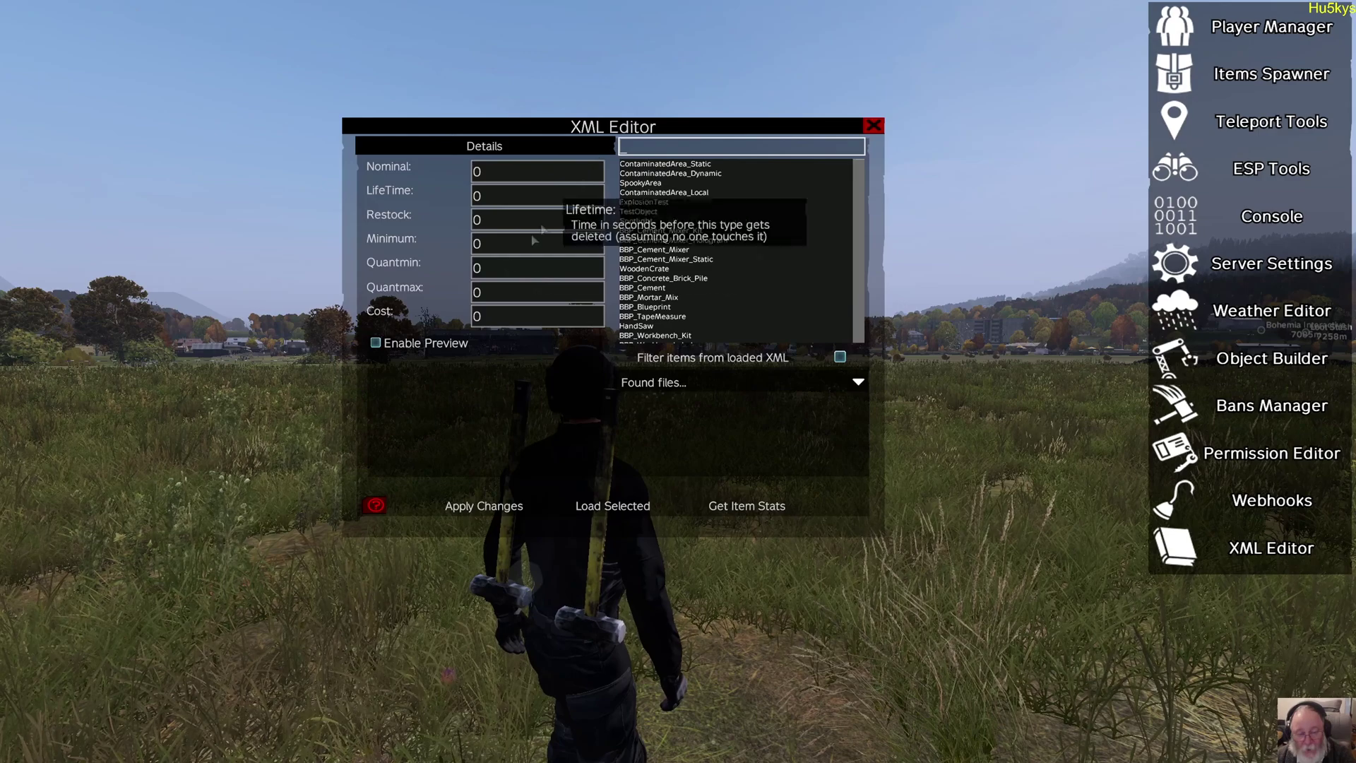
{"action": "mouse_move", "coordinate": [493, 292]}
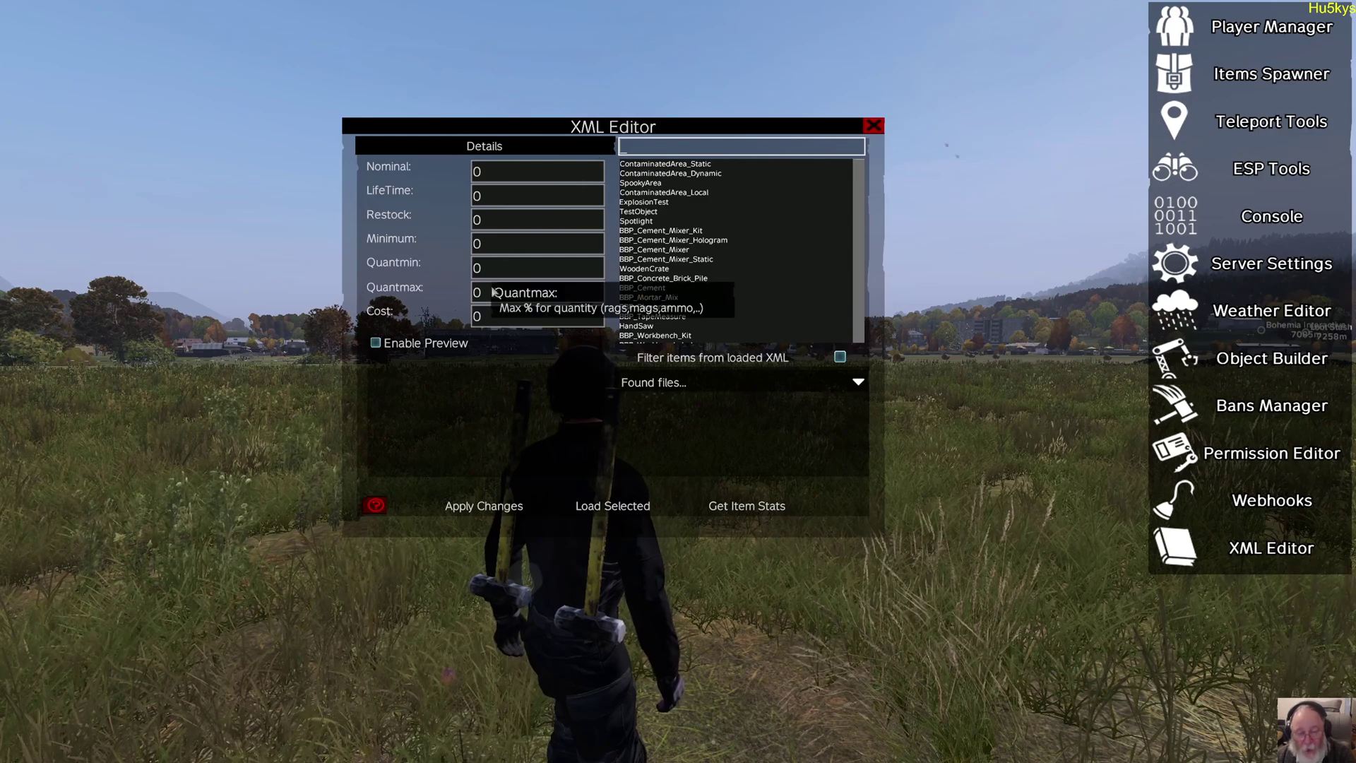
{"action": "left_click_drag", "start_coordinate": [644, 124], "coordinate": [438, 110]}
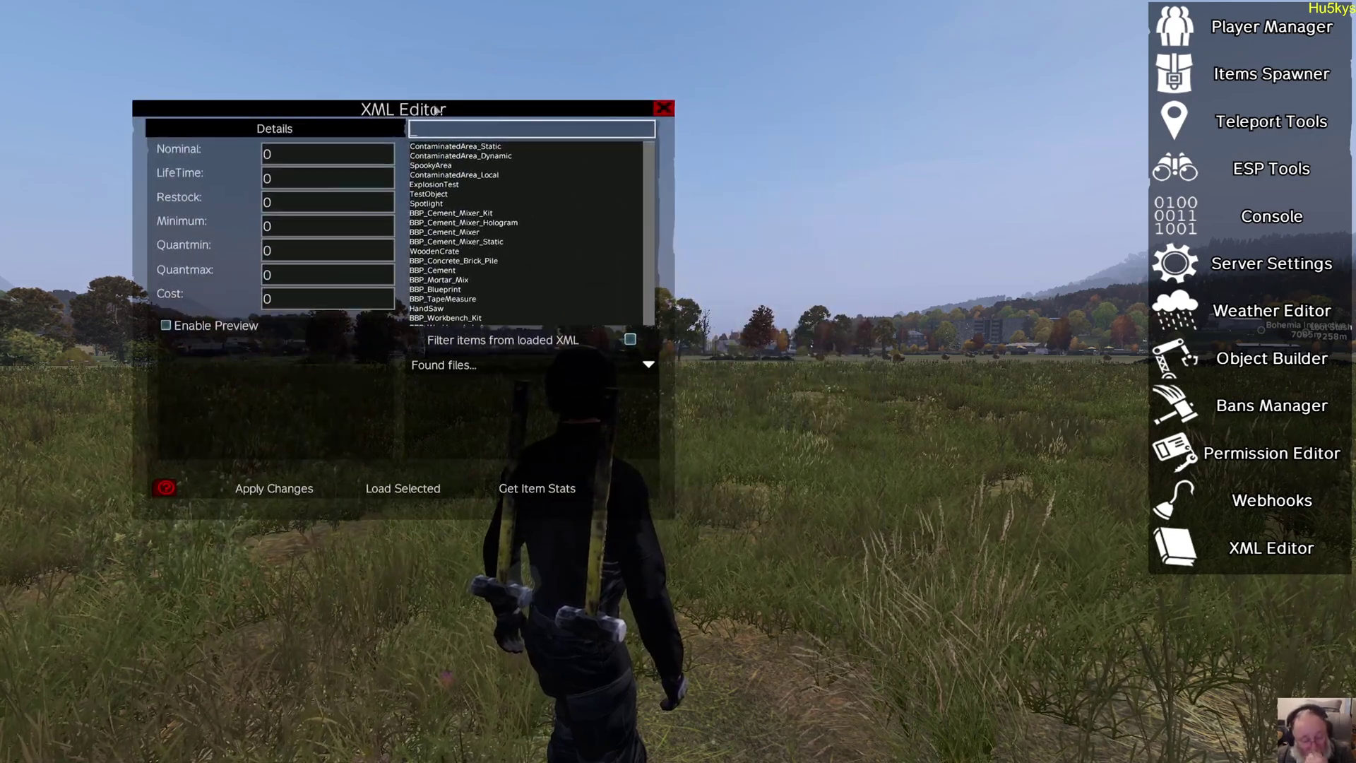
{"action": "left_click_drag", "start_coordinate": [475, 113], "coordinate": [468, 100]}
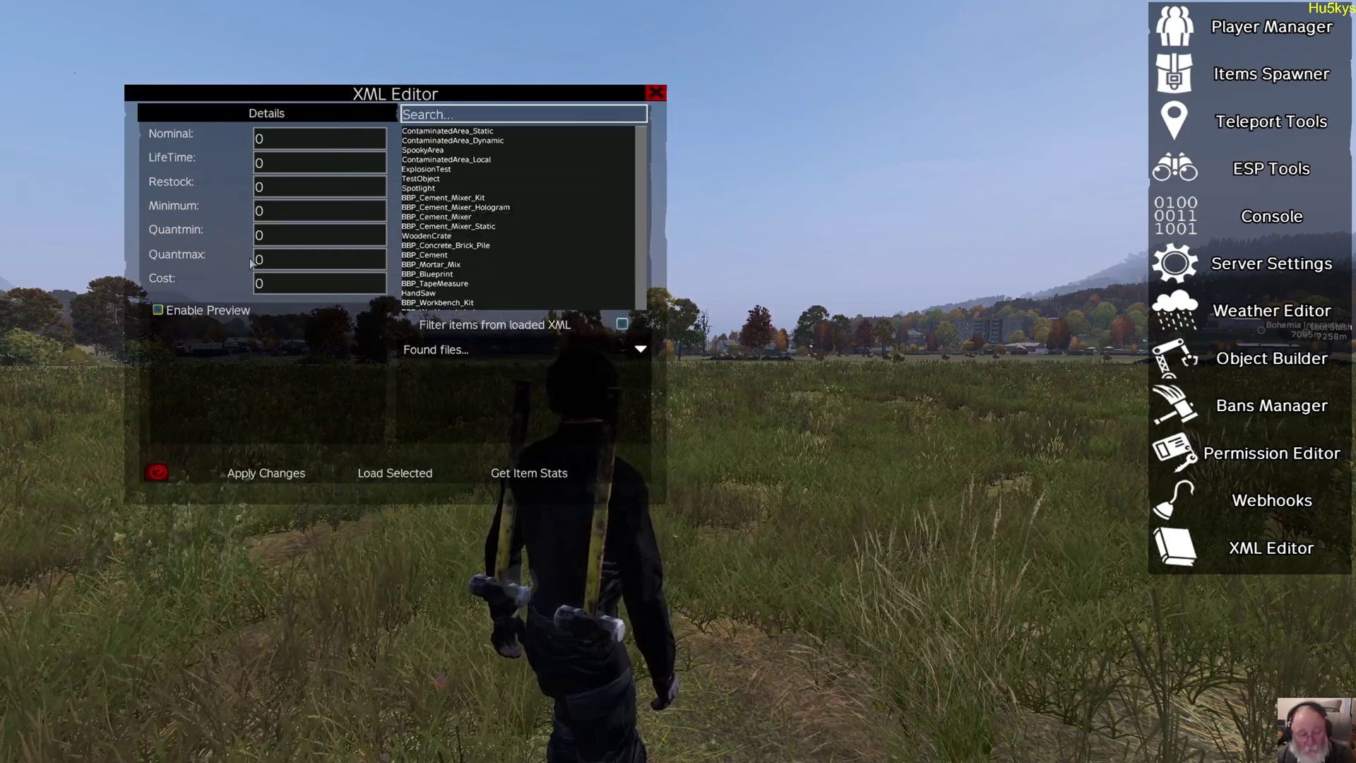
- Search the XML Editor's item list for "pot" and get the item stats for Pot
{"action": "left_click", "coordinate": [457, 118]}
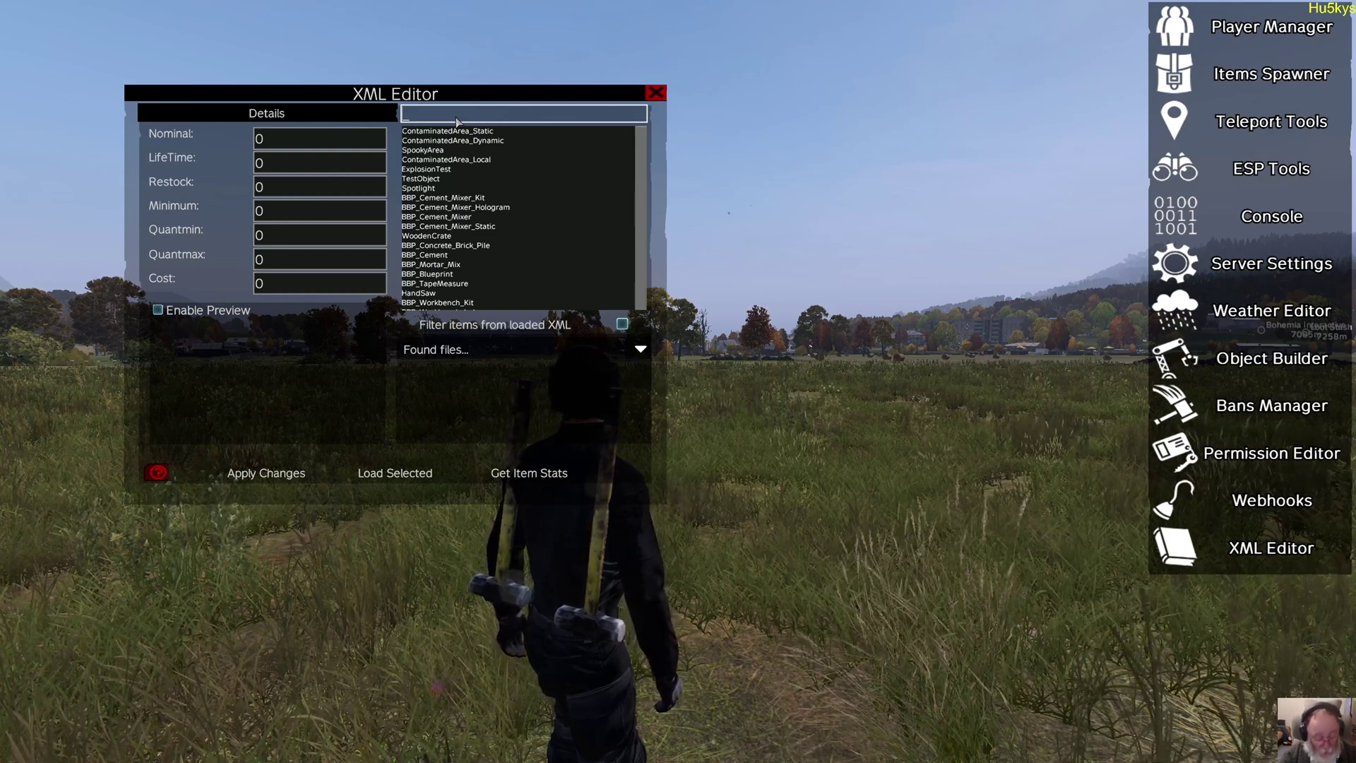
{"action": "type", "text": "pot"}
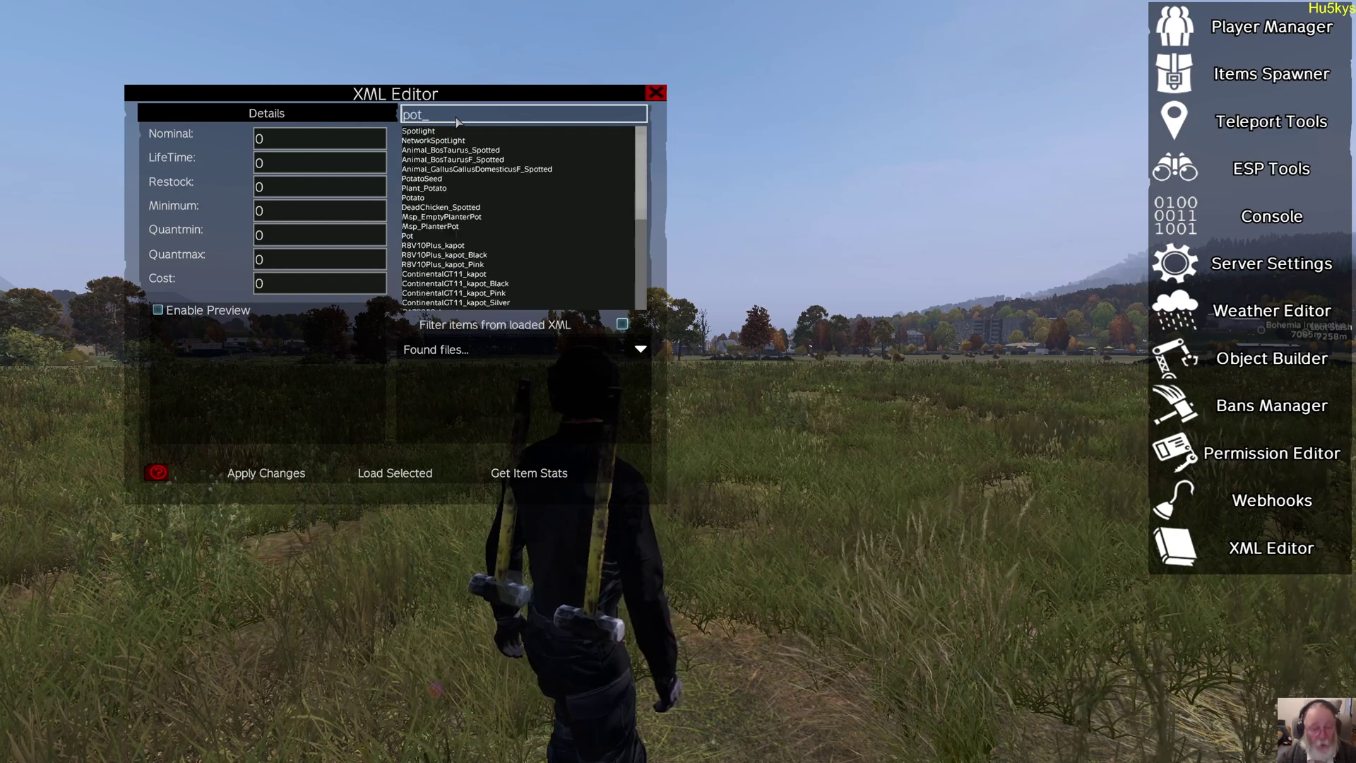
{"action": "left_click", "coordinate": [450, 238]}
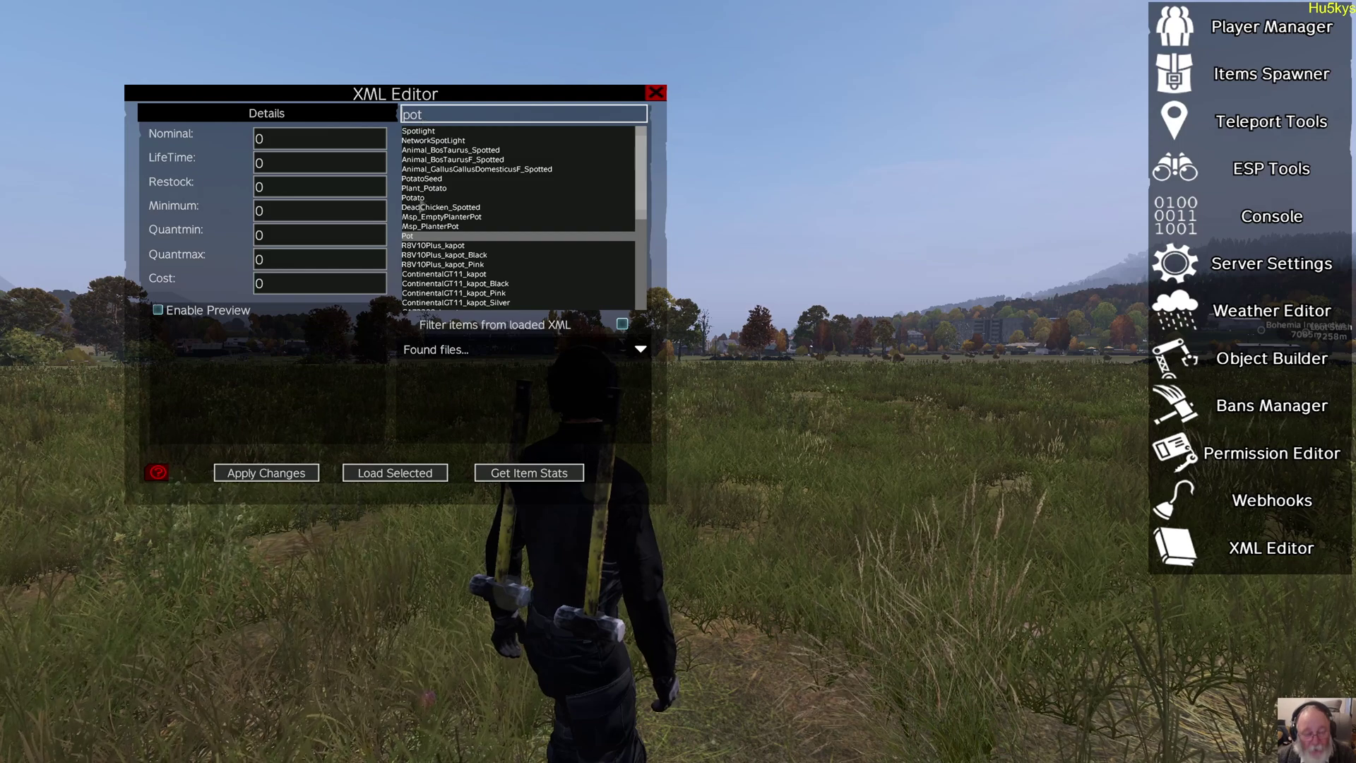
{"action": "left_click", "coordinate": [510, 472]}
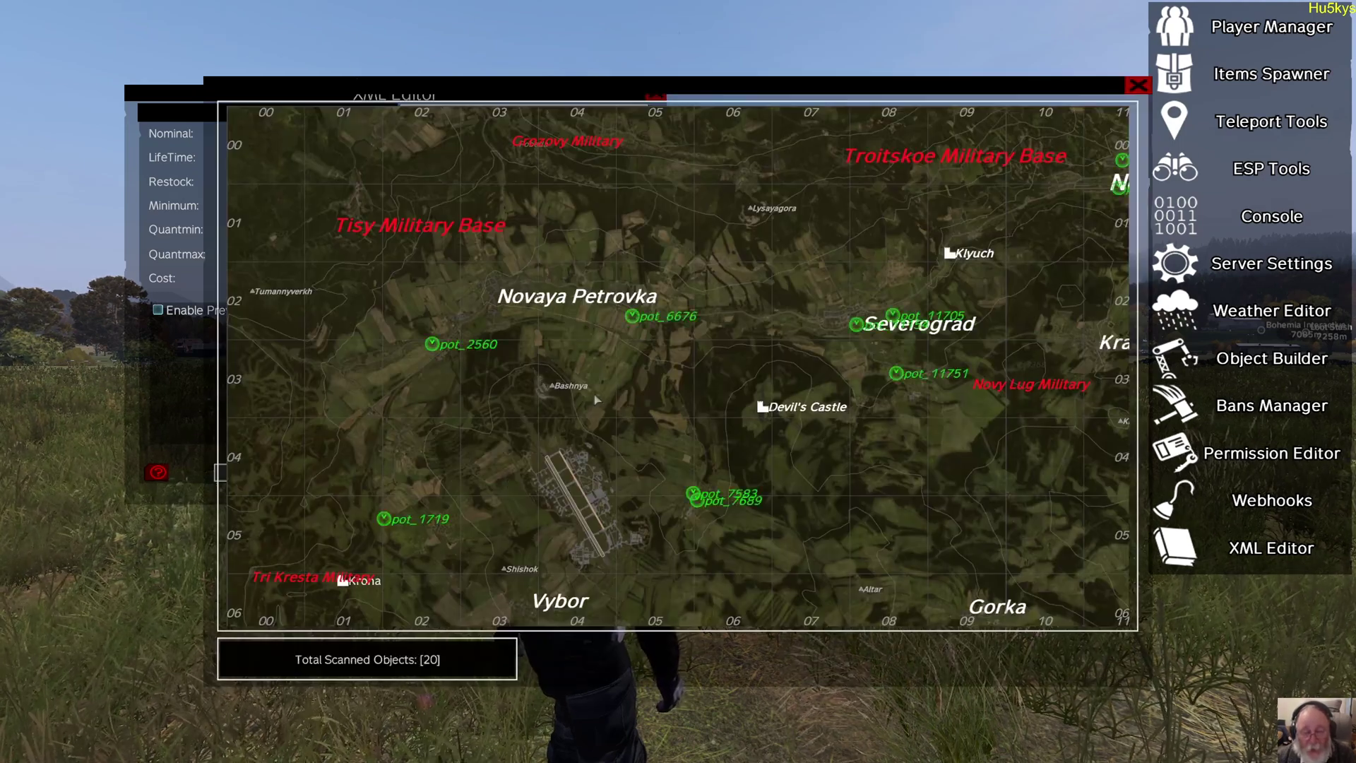
- Examine the scanned pot locations across the map, from Novaya Petrovka and Severograd down to Chernogorsk and across to the east coast
{"action": "left_click_drag", "start_coordinate": [520, 613], "coordinate": [507, 462]}
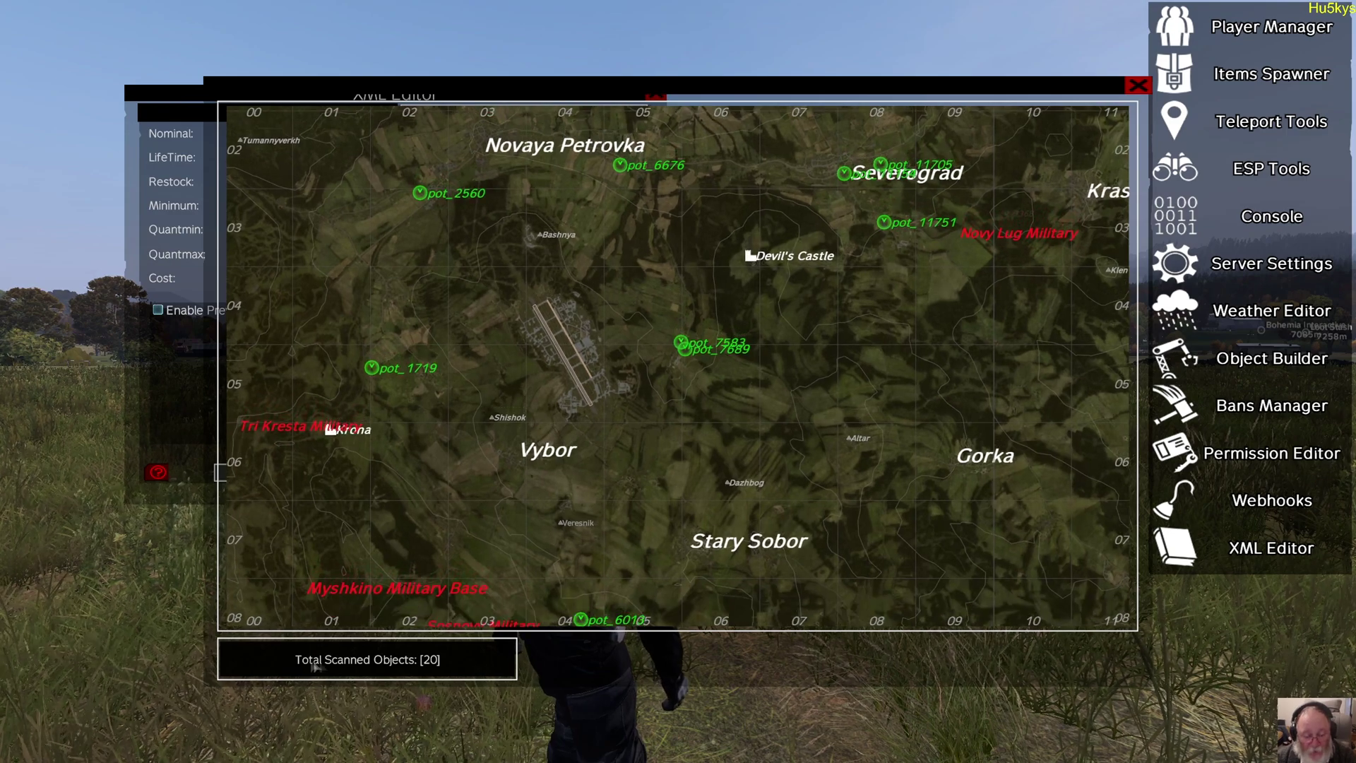
{"action": "left_click_drag", "start_coordinate": [500, 618], "coordinate": [459, 234]}
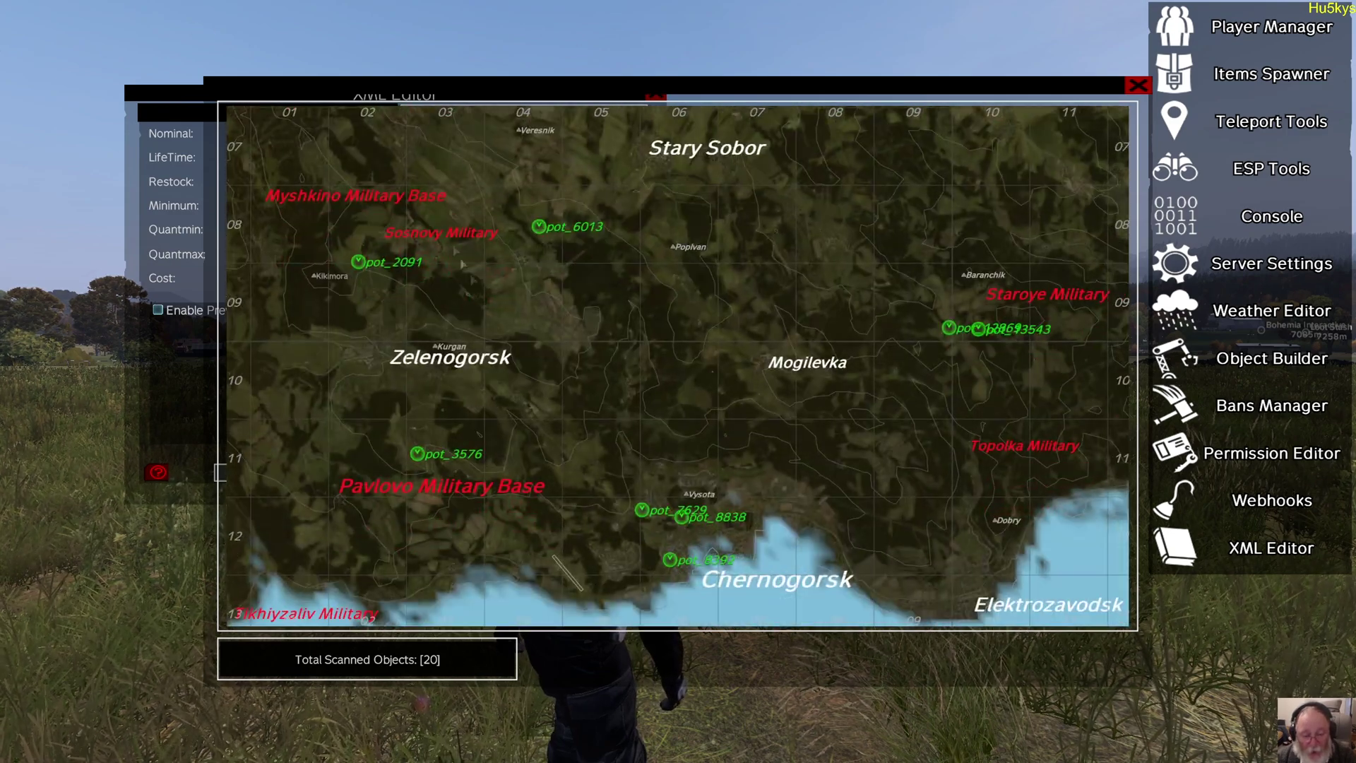
{"action": "left_click_drag", "start_coordinate": [560, 435], "coordinate": [545, 302]}
{"action": "left_click_drag", "start_coordinate": [761, 294], "coordinate": [536, 354]}
{"action": "scroll", "coordinate": [537, 357], "scroll_direction": "up", "scroll_amount": 10}
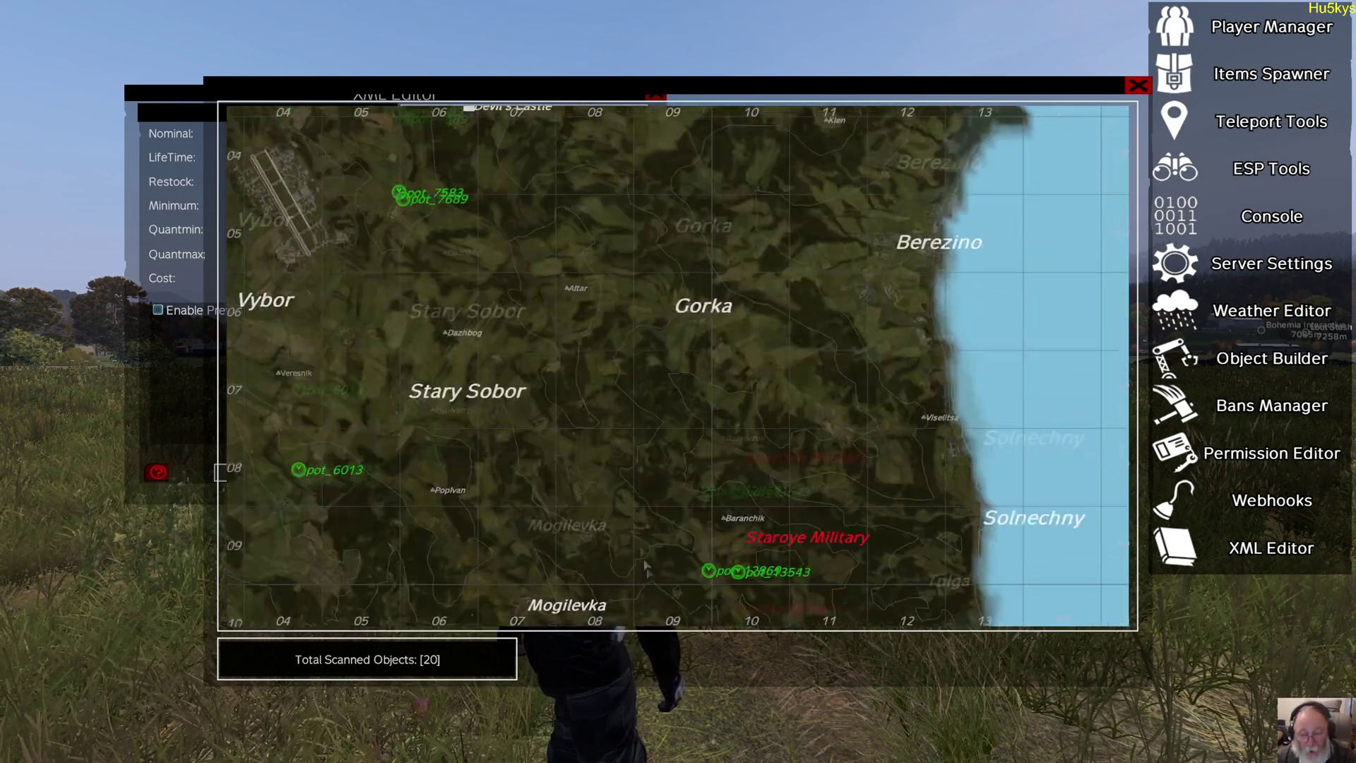
{"action": "scroll", "coordinate": [735, 424], "scroll_direction": "left", "scroll_amount": 4}
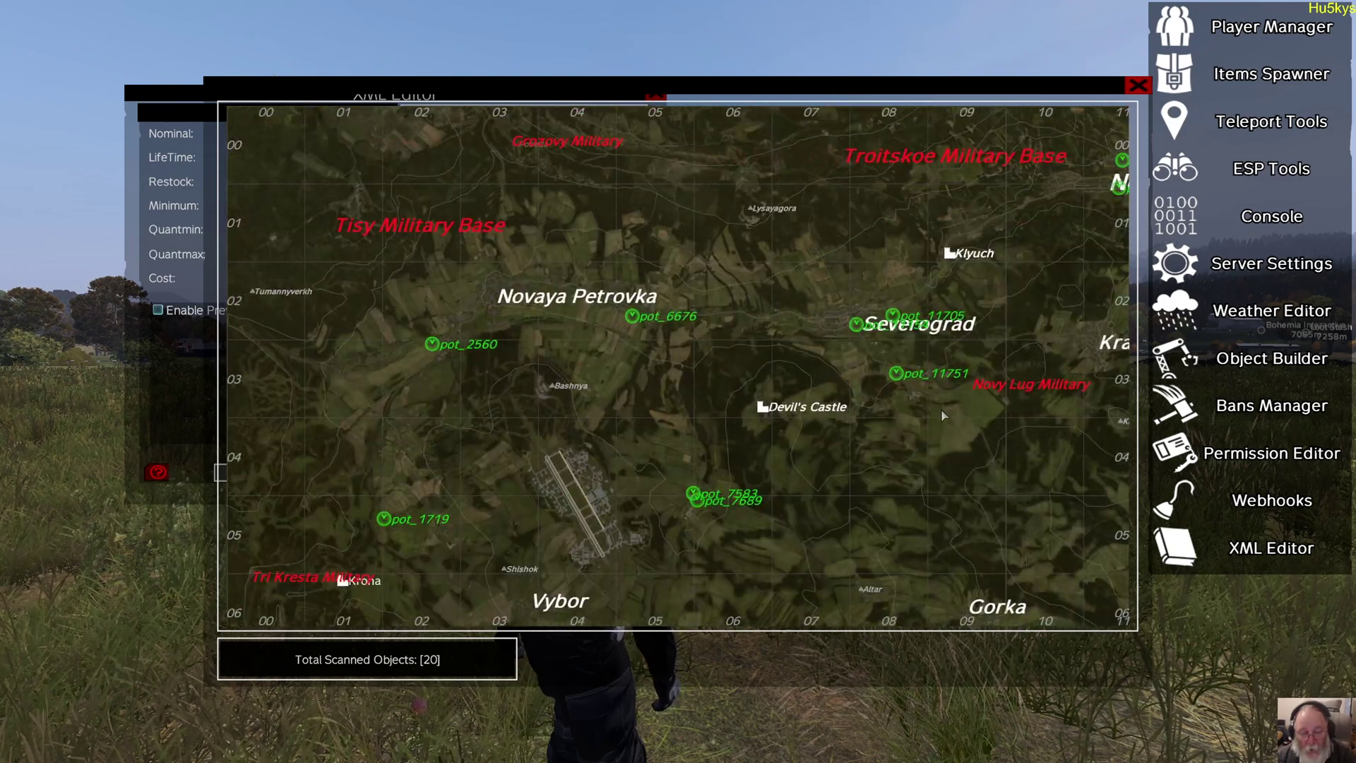
{"action": "scroll", "coordinate": [421, 351], "scroll_direction": "up", "scroll_amount": 5}
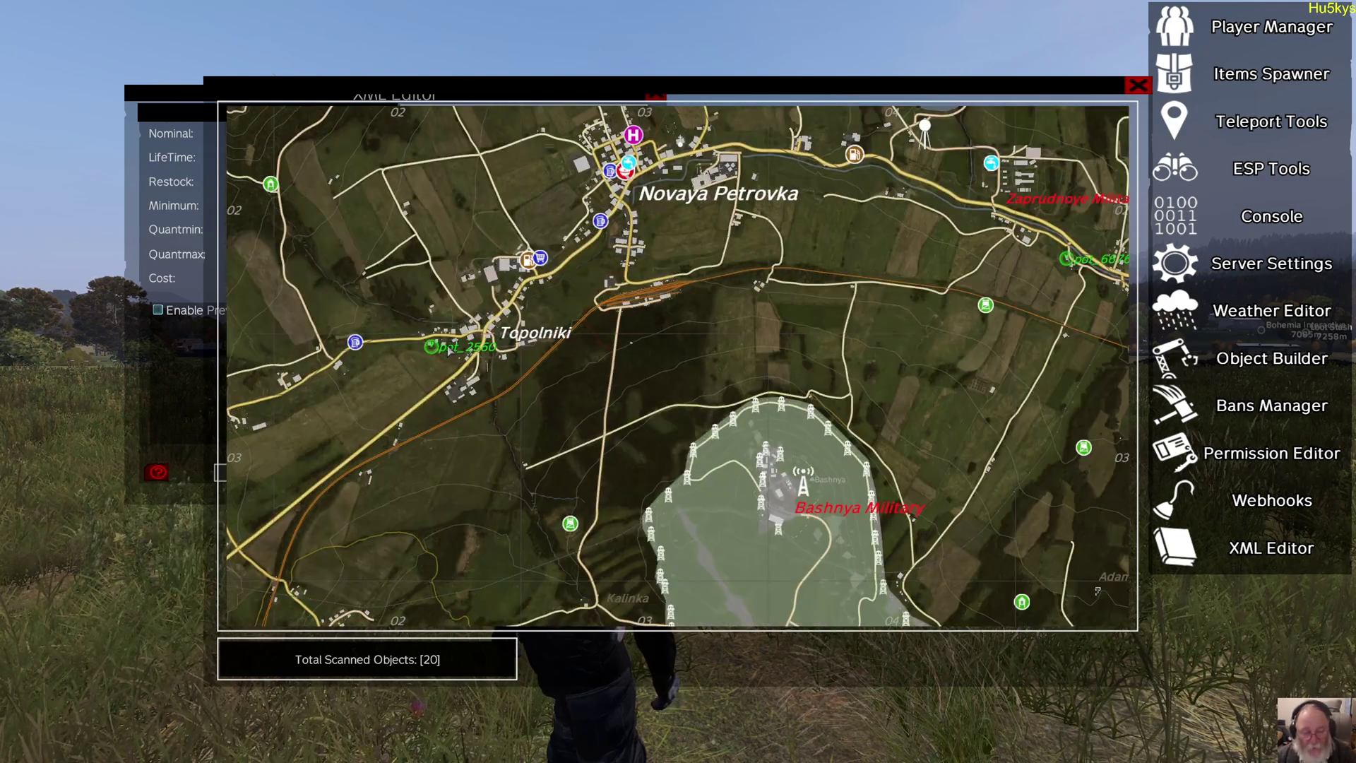
{"action": "scroll", "coordinate": [467, 367], "scroll_direction": "down", "scroll_amount": 3}
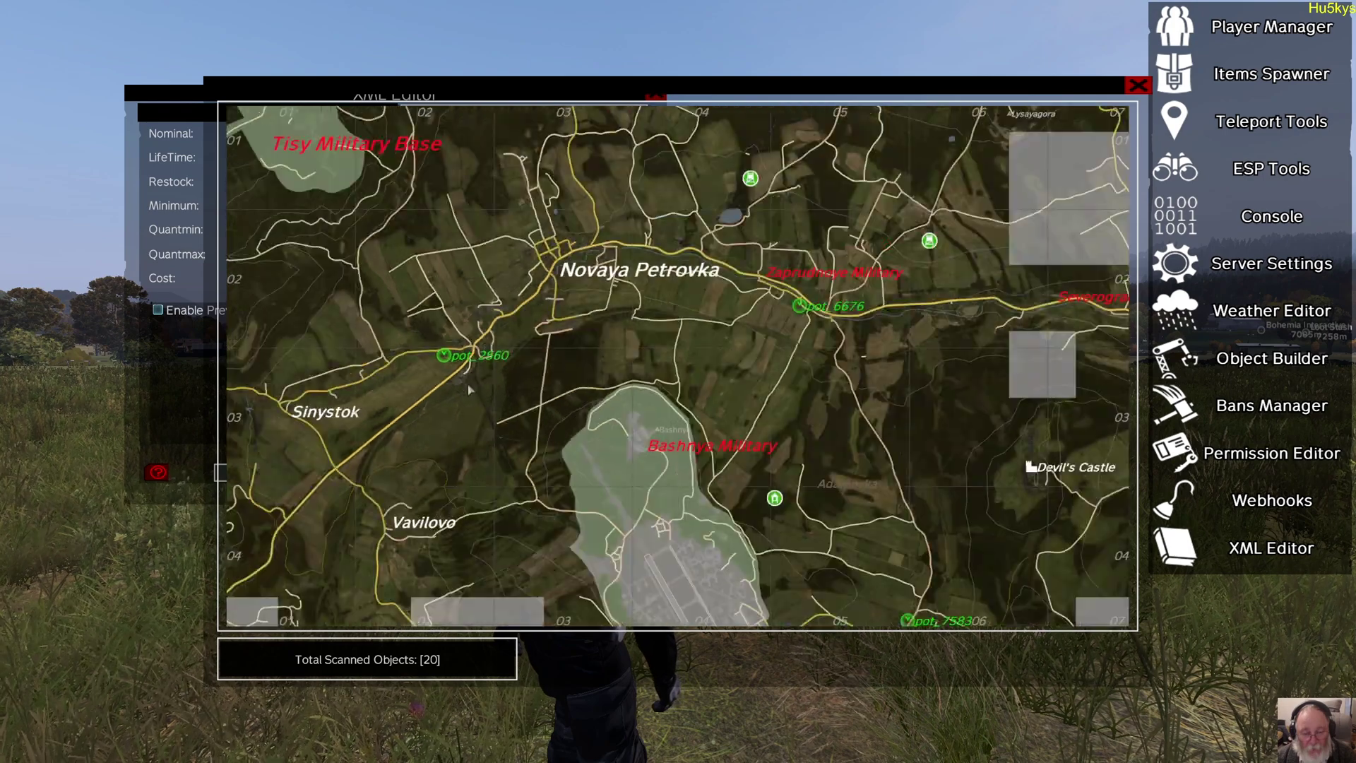
- Locate the pot_2560 marker just west of Topolniki on the map and teleport to it
{"action": "scroll", "coordinate": [469, 387], "scroll_direction": "up", "scroll_amount": 4}
{"action": "scroll", "coordinate": [467, 392], "scroll_direction": "up", "scroll_amount": 3}
{"action": "left_click_drag", "start_coordinate": [412, 317], "coordinate": [495, 414]}
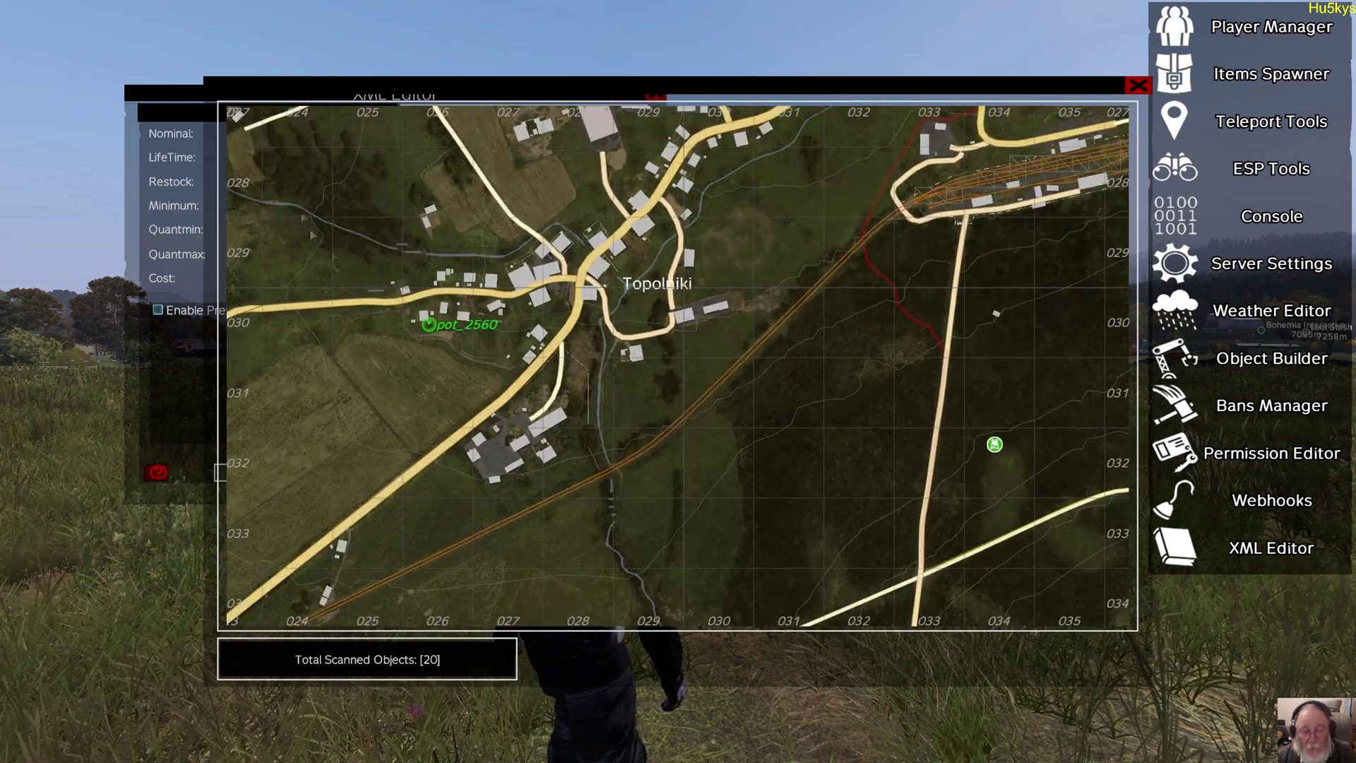
{"action": "left_click_drag", "start_coordinate": [540, 260], "coordinate": [645, 287]}
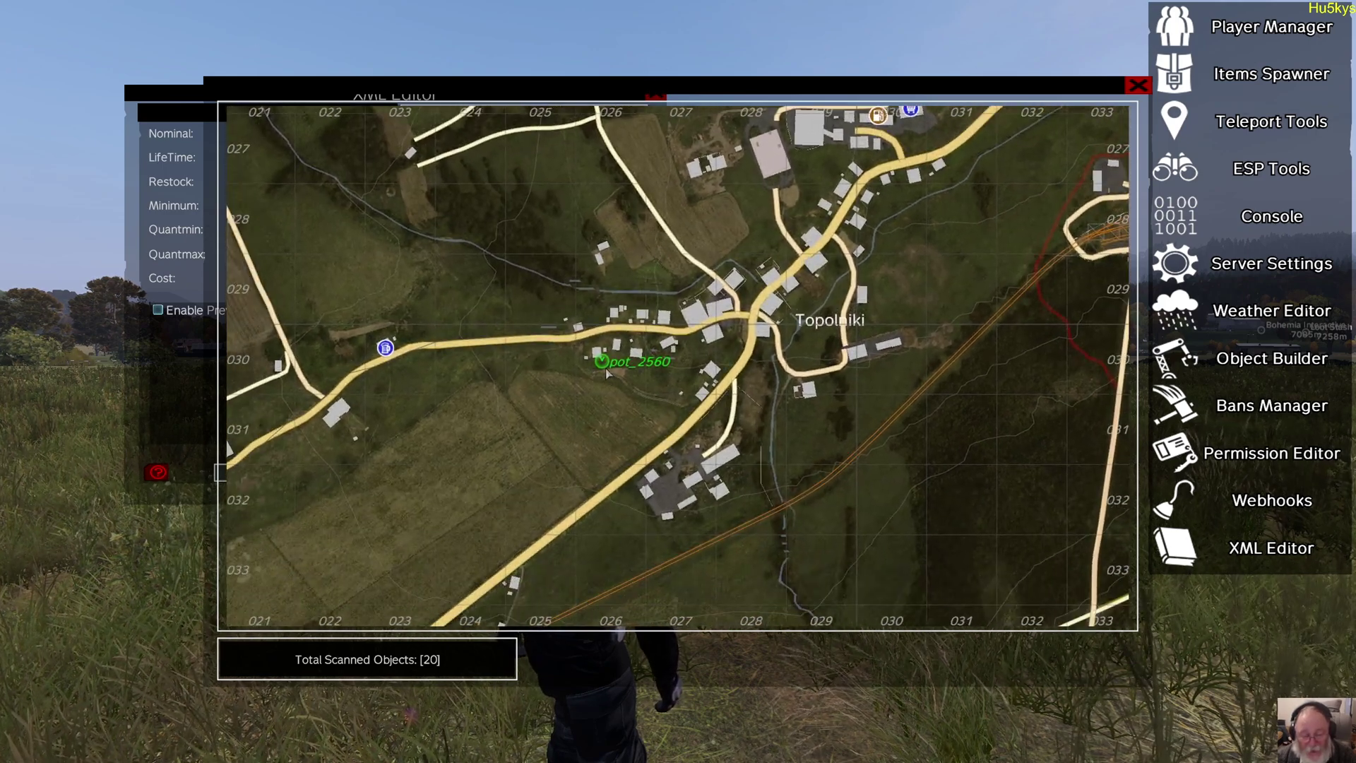
{"action": "scroll", "coordinate": [606, 373], "scroll_direction": "up", "scroll_amount": 5}
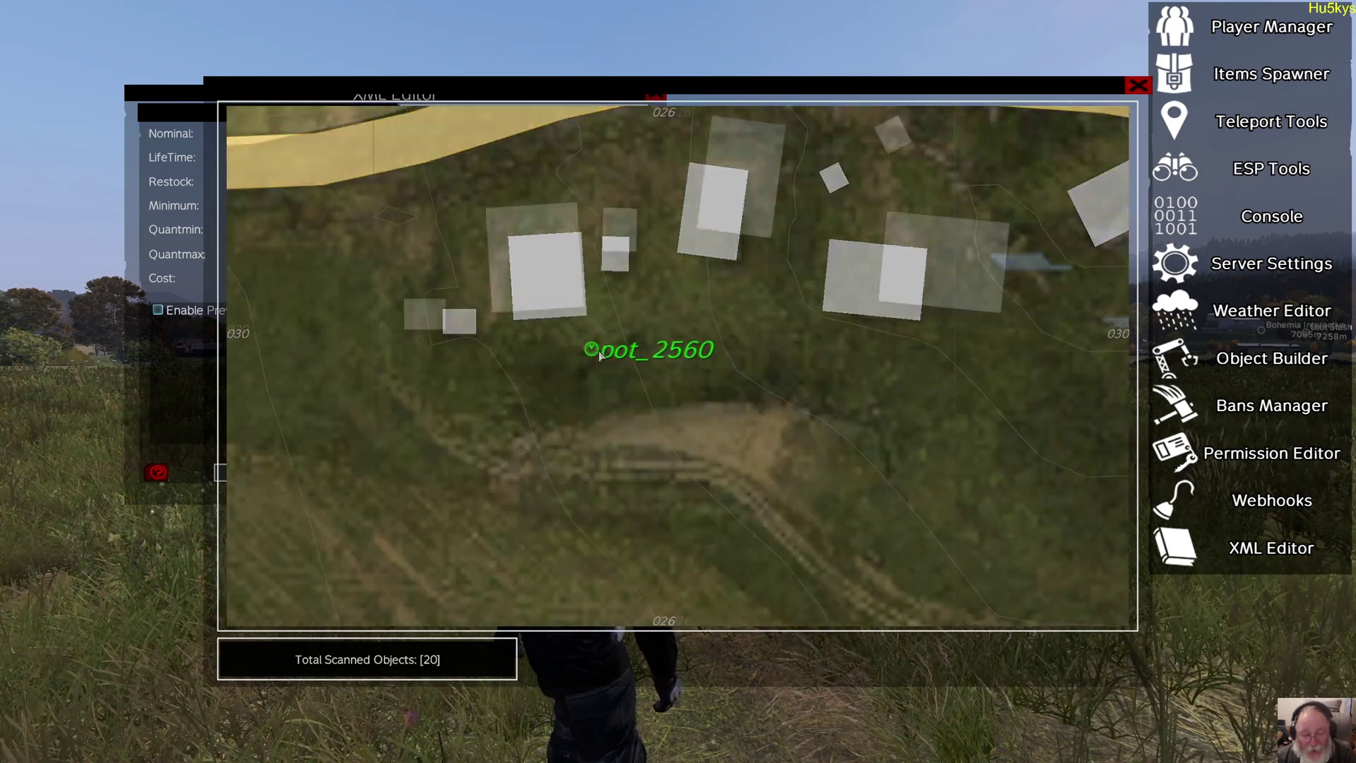
{"action": "scroll", "coordinate": [599, 355], "scroll_direction": "up", "scroll_amount": 5}
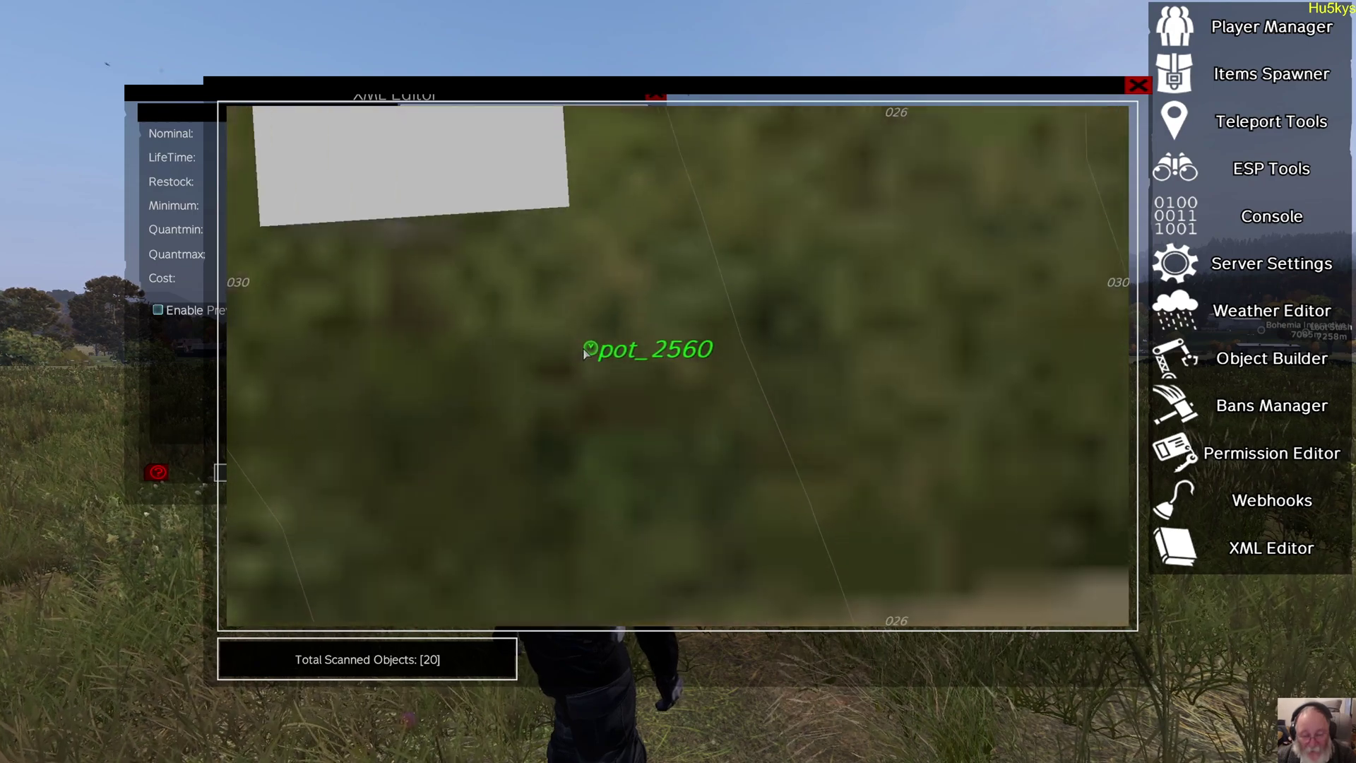
{"action": "scroll", "coordinate": [585, 353], "scroll_direction": "down", "scroll_amount": 6}
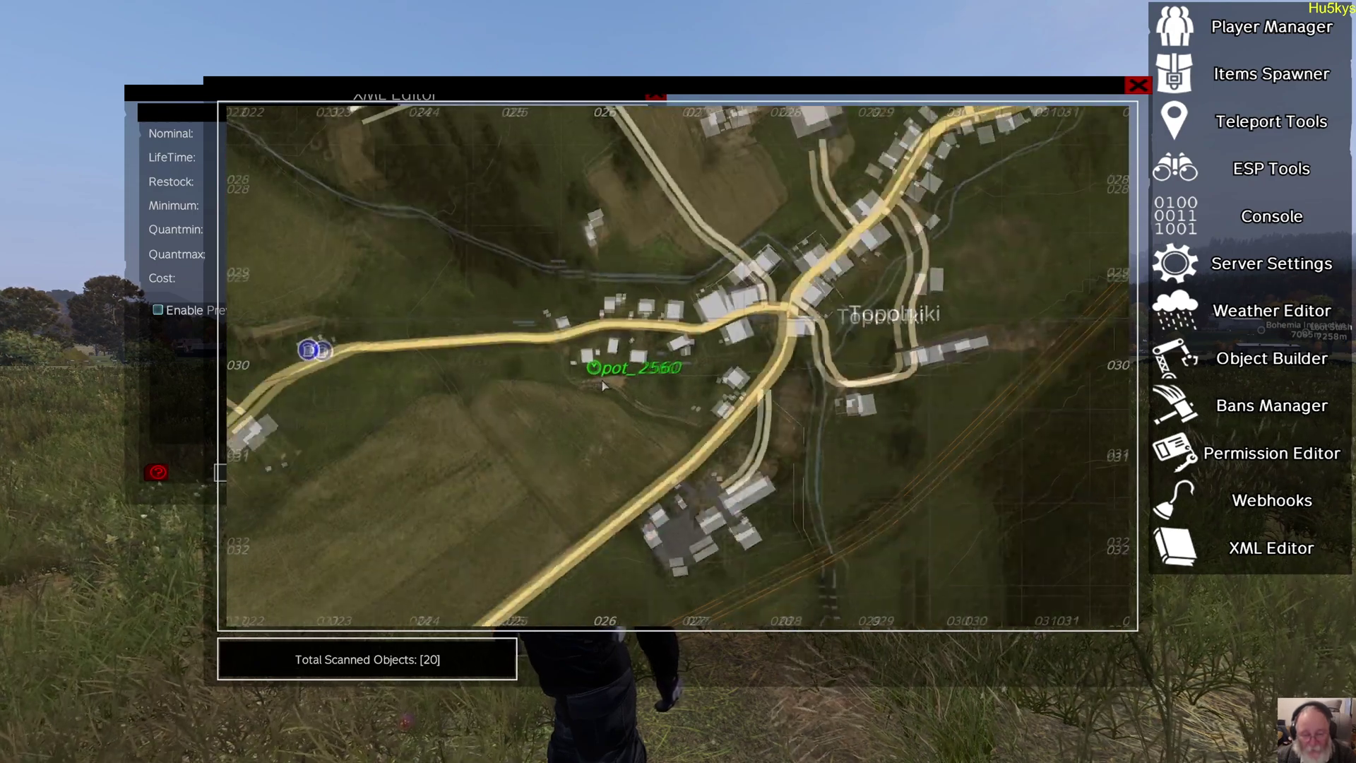
{"action": "scroll", "coordinate": [604, 386], "scroll_direction": "down", "scroll_amount": 6}
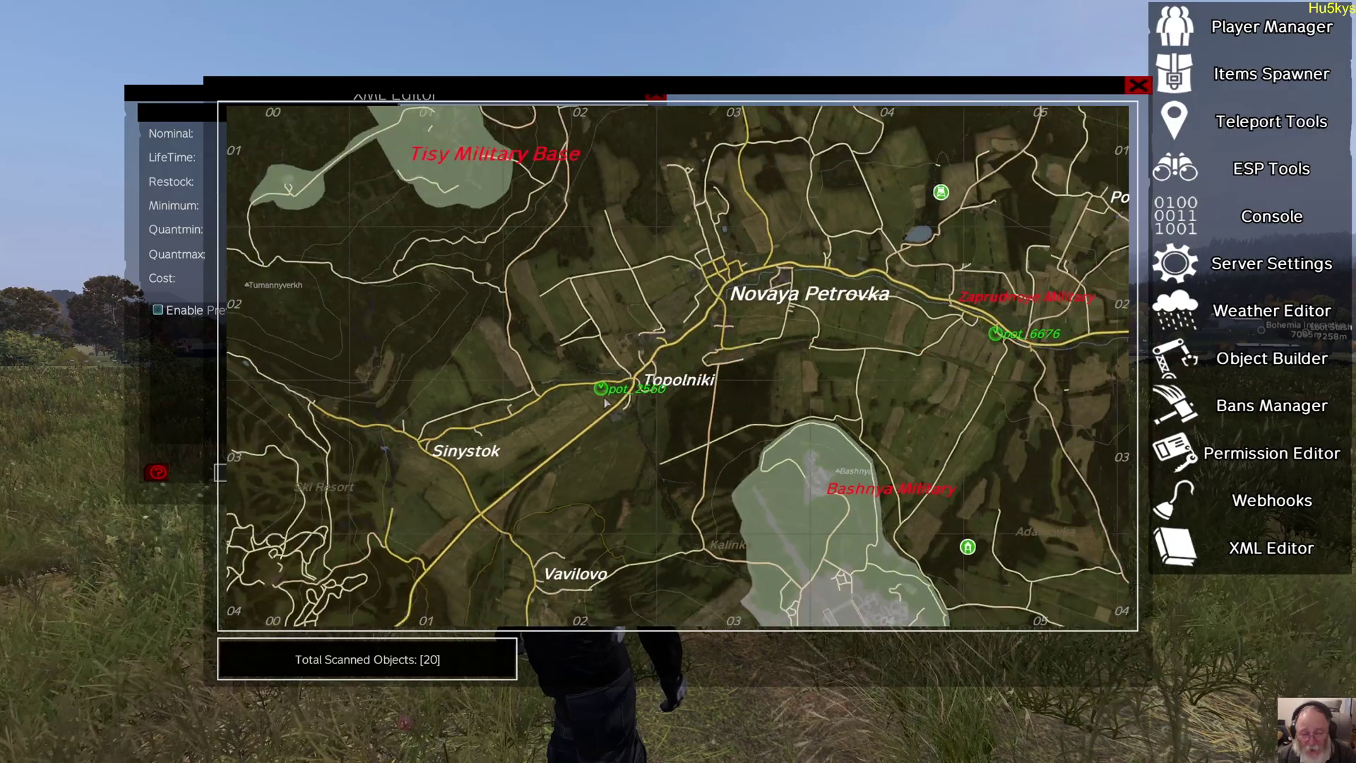
{"action": "scroll", "coordinate": [601, 404], "scroll_direction": "up", "scroll_amount": 6}
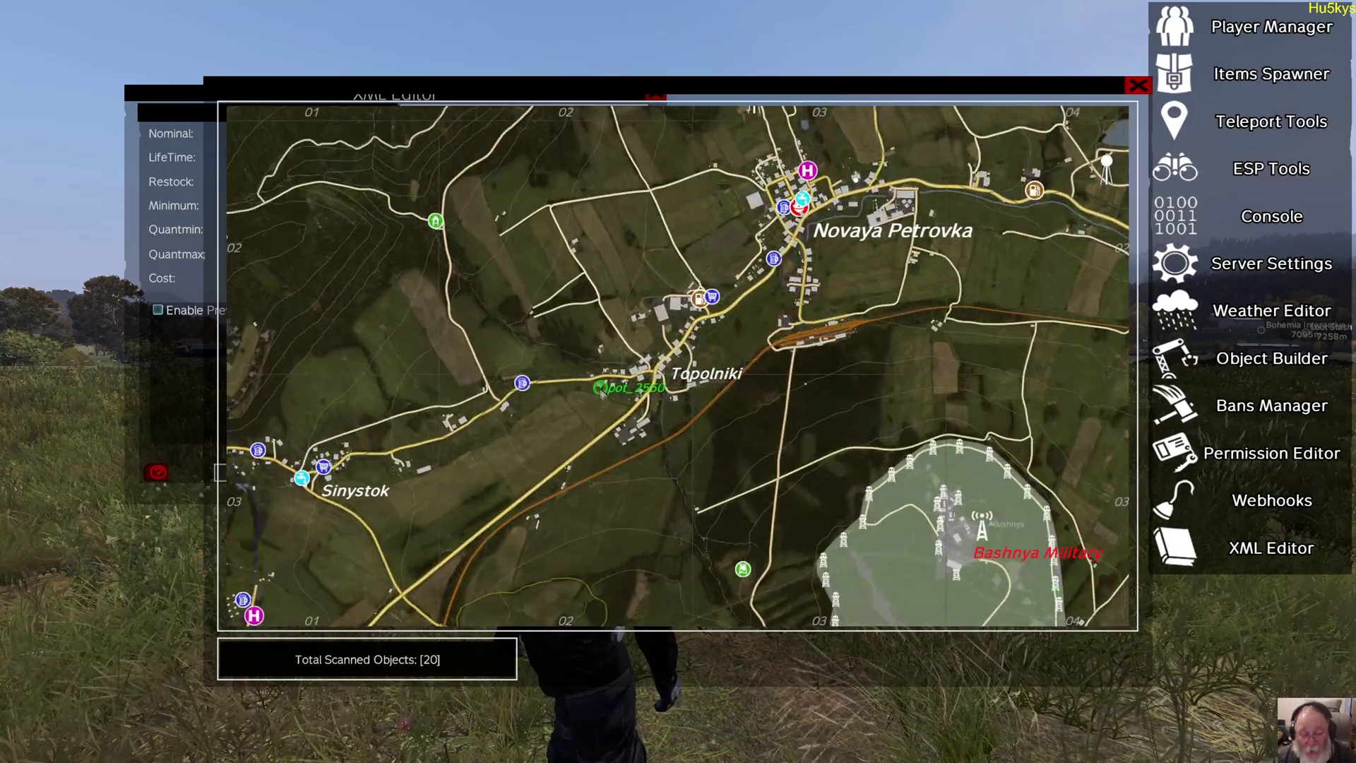
{"action": "scroll", "coordinate": [613, 425], "scroll_direction": "up", "scroll_amount": 6}
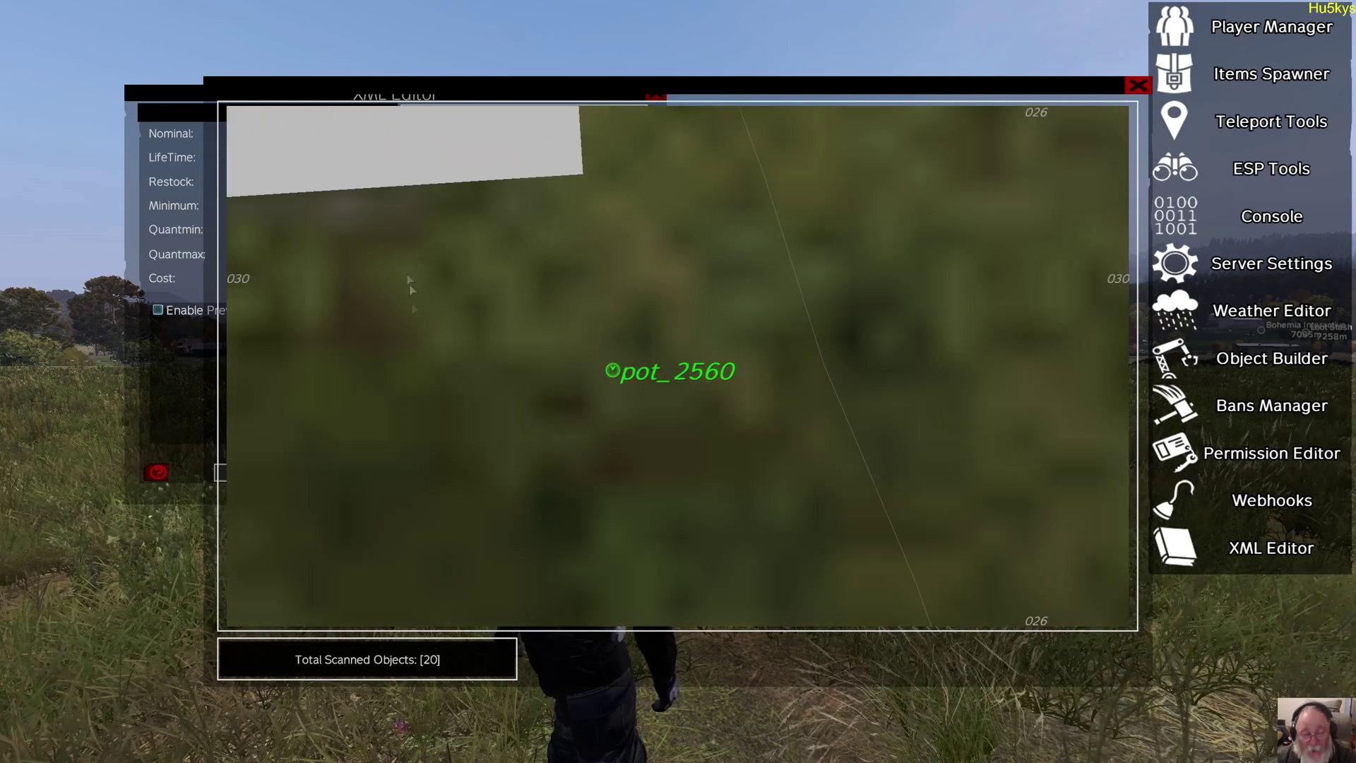
{"action": "double_click", "coordinate": [613, 372]}
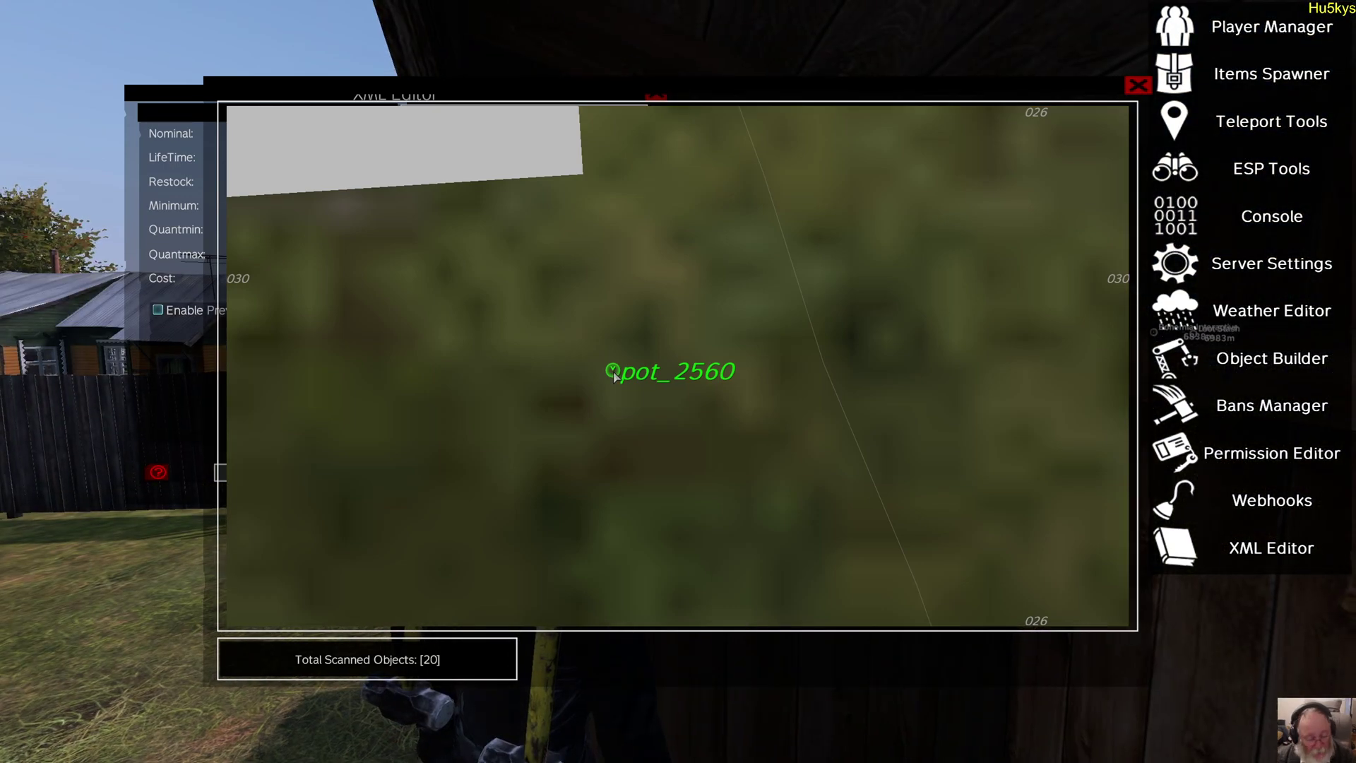
- Return to the game, take the cooking pot from the outhouse into hands and drop it on the grass outside
{"action": "key", "text": "Escape"}
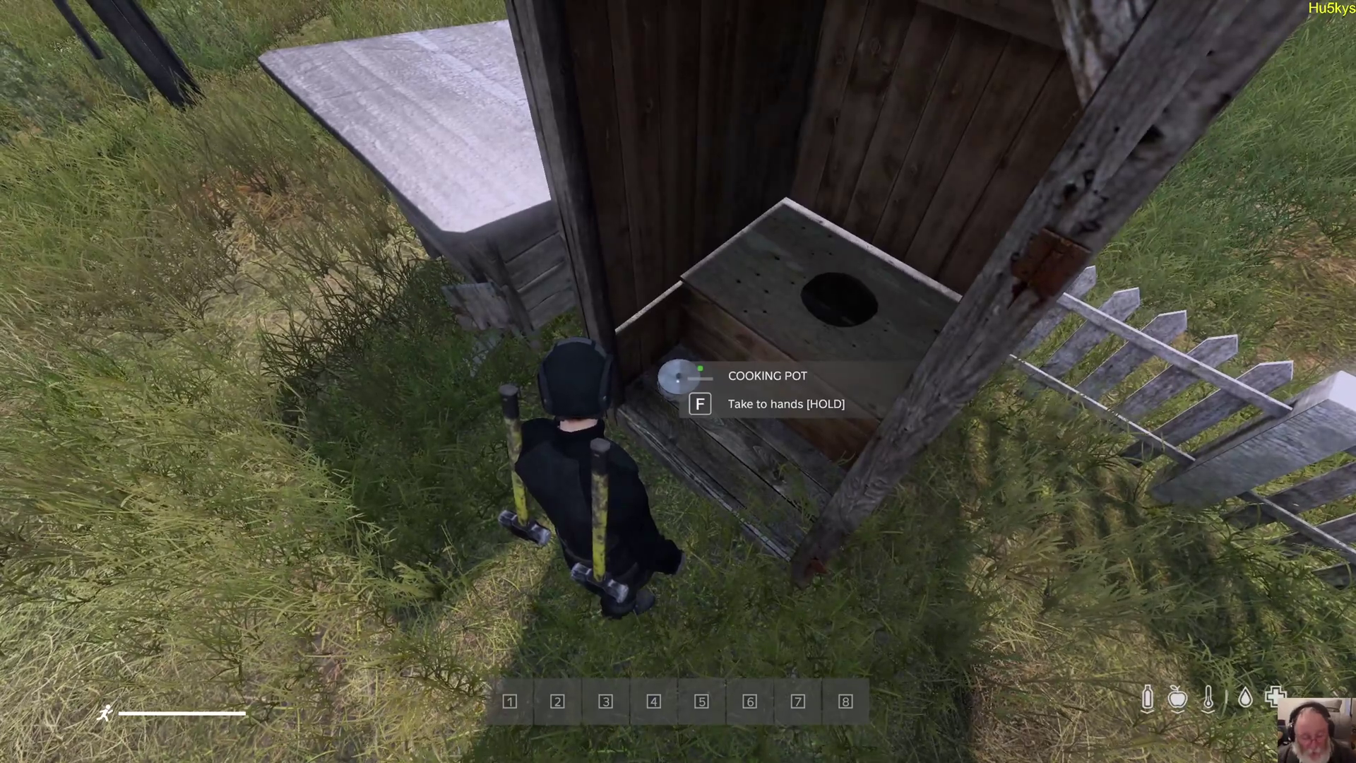
{"action": "key", "text": "f"}
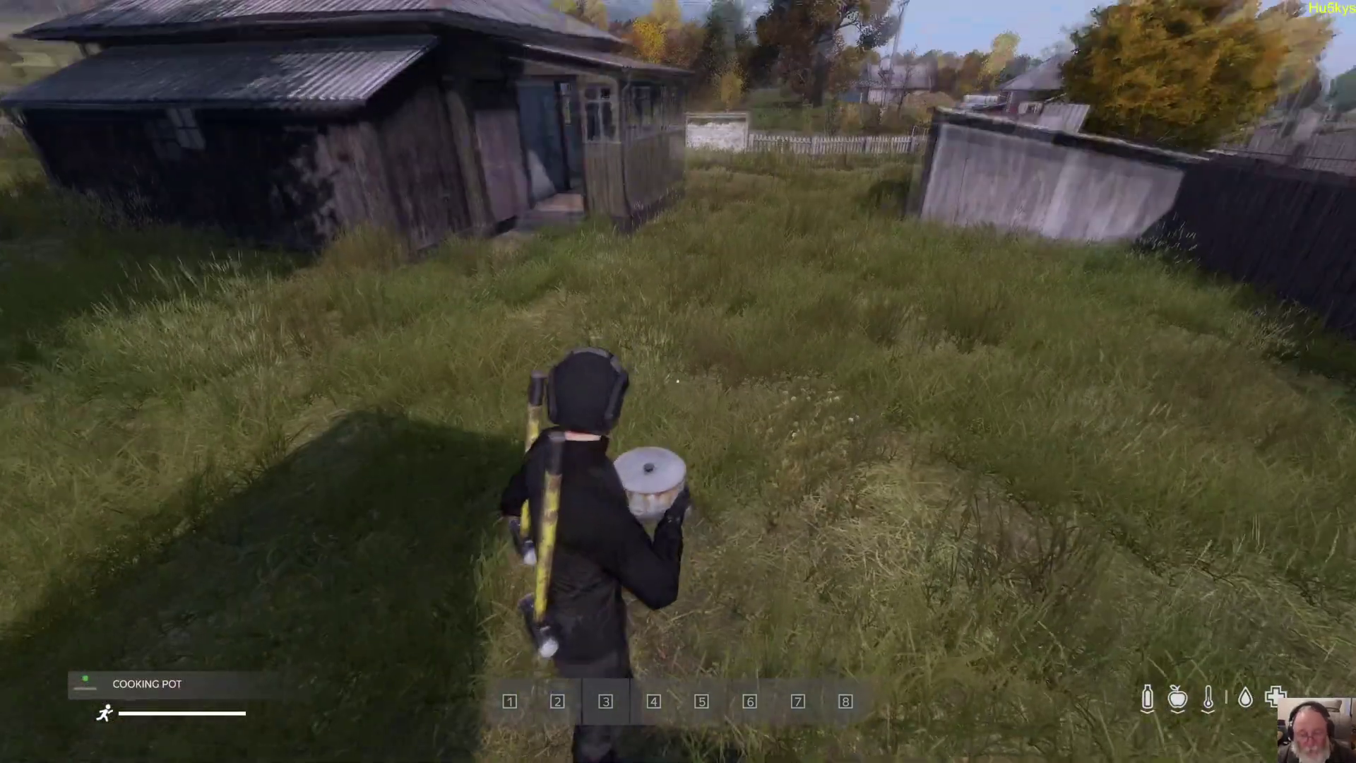
{"action": "key", "text": "g"}
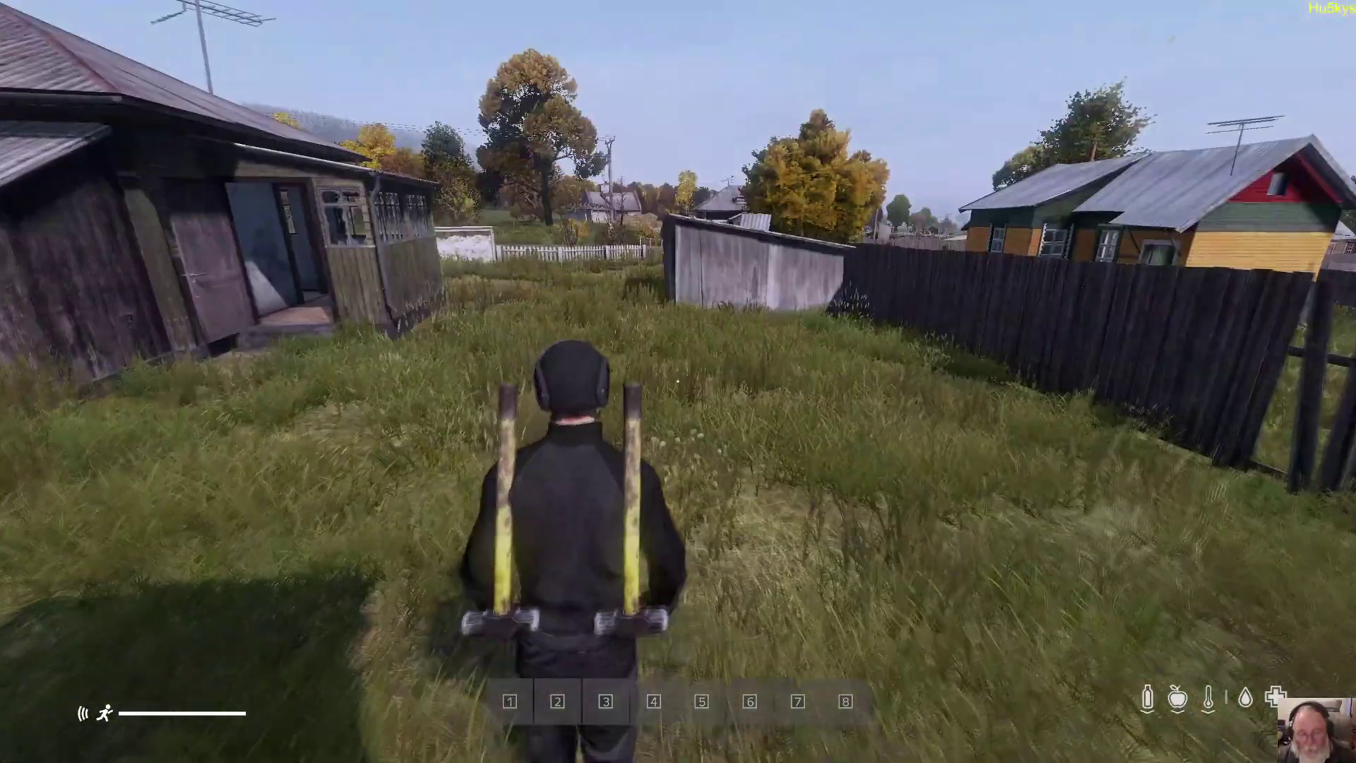
- Reopen the admin tools, close the old scan map, get fresh item stats for Pot and inspect the marker near Topolniki
{"action": "key", "text": "y"}
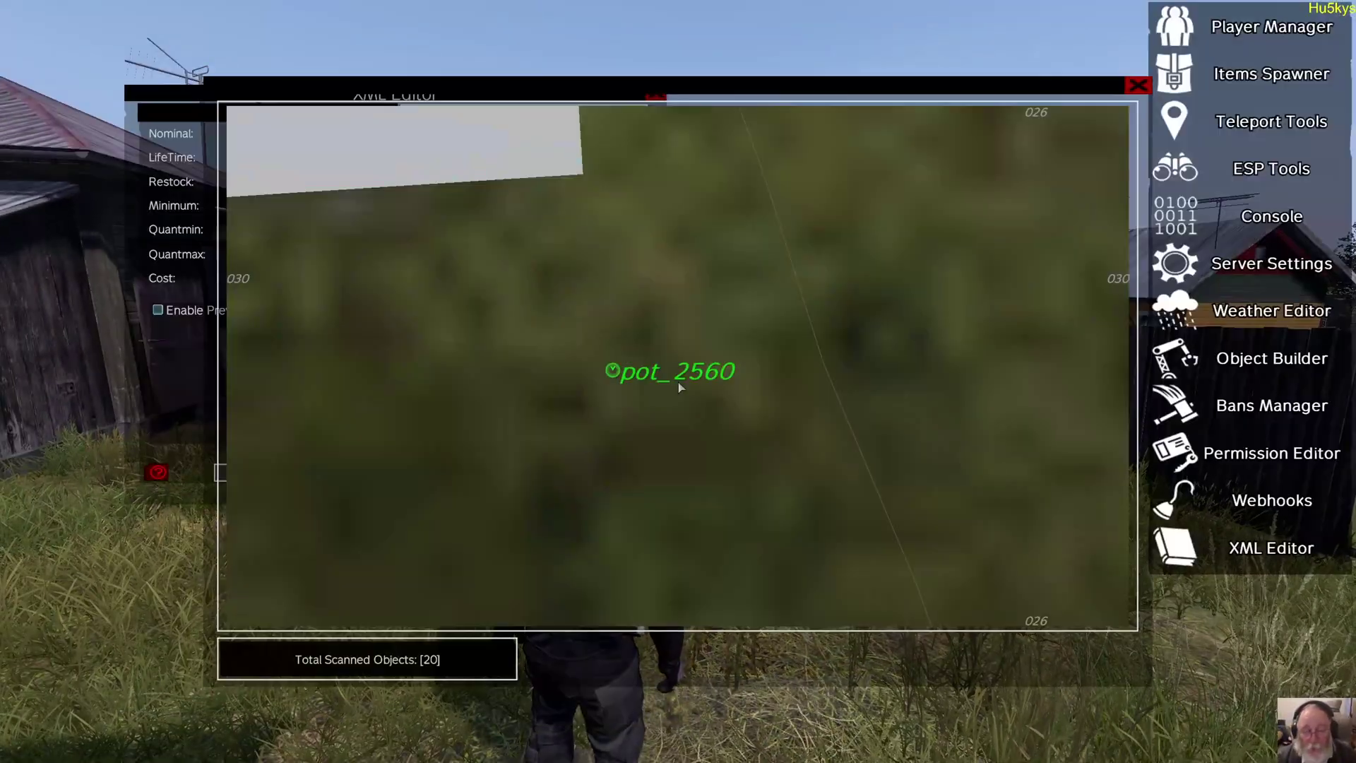
{"action": "scroll", "coordinate": [679, 383], "scroll_direction": "down", "scroll_amount": 5}
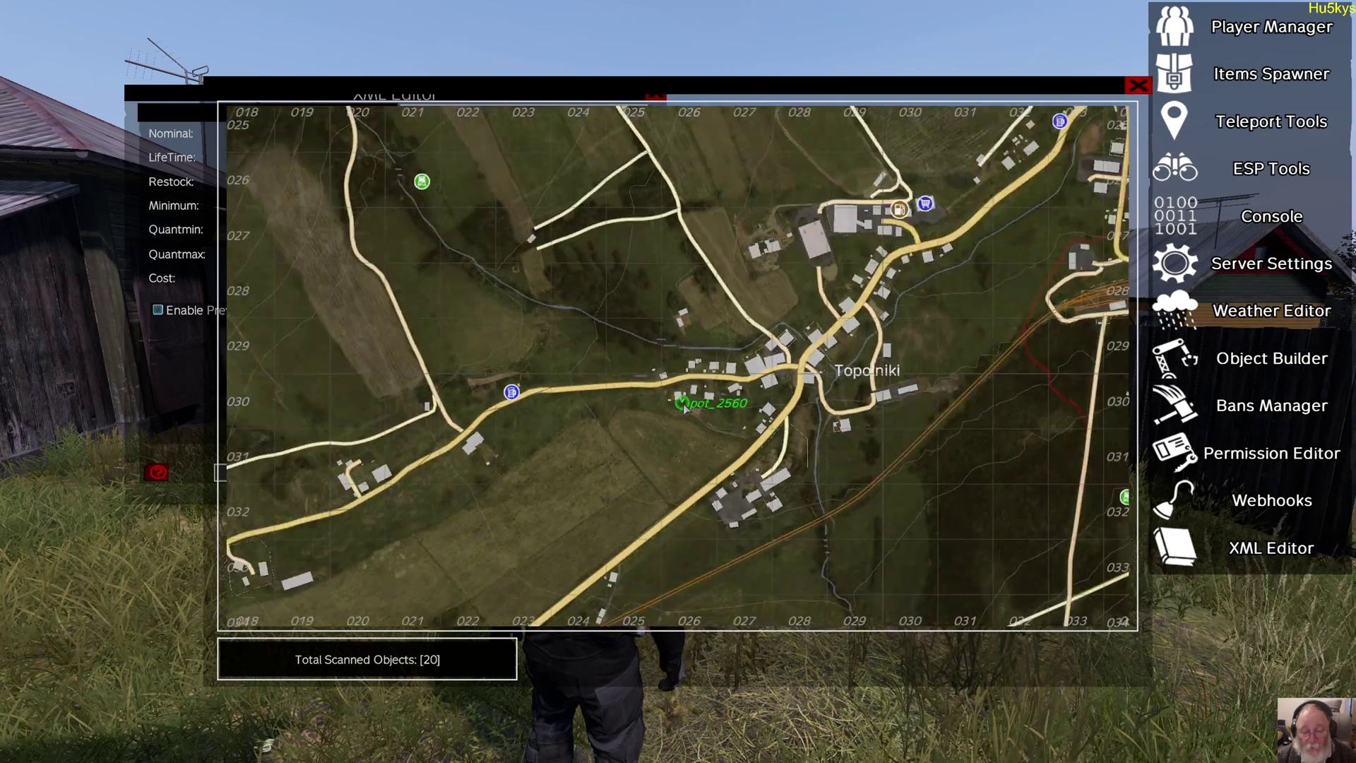
{"action": "scroll", "coordinate": [684, 408], "scroll_direction": "down", "scroll_amount": 3}
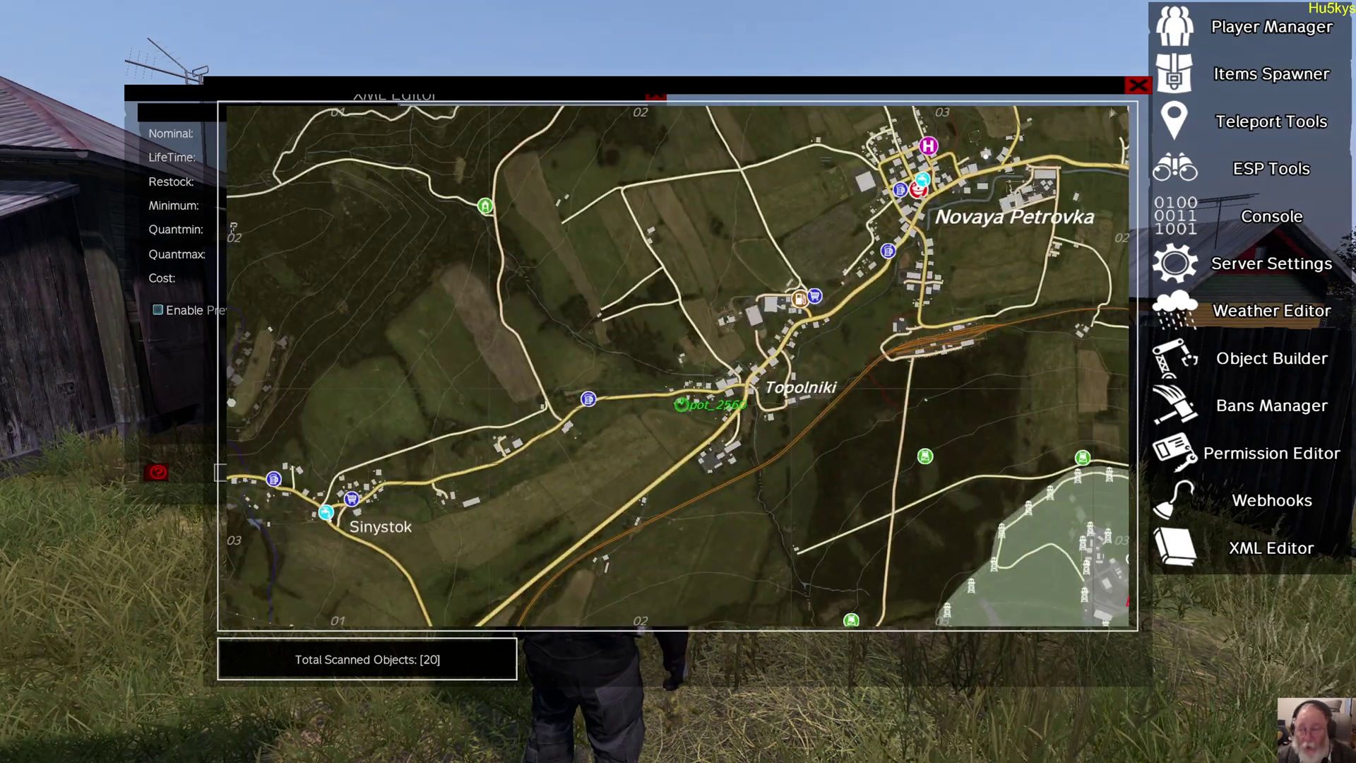
{"action": "left_click", "coordinate": [1138, 85]}
{"action": "left_click", "coordinate": [578, 471]}
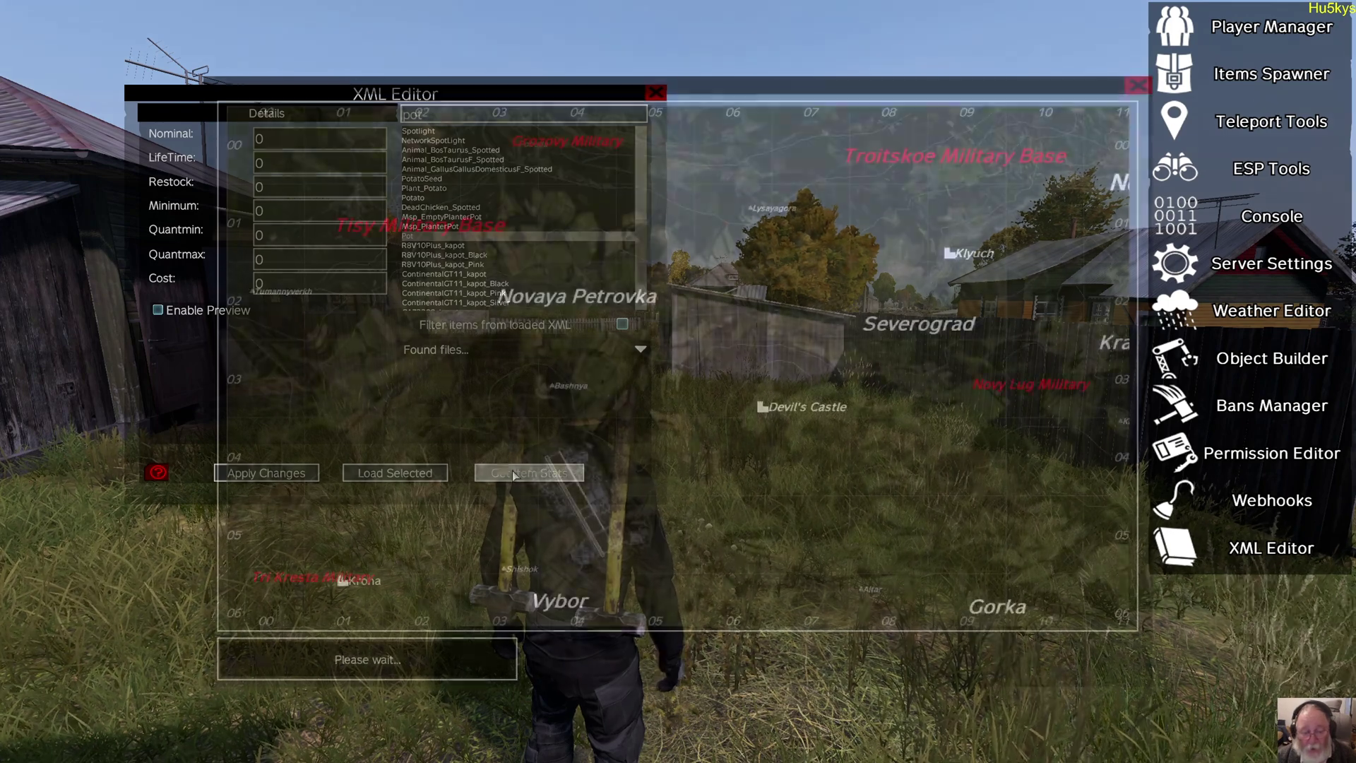
{"action": "scroll", "coordinate": [433, 346], "scroll_direction": "up", "scroll_amount": 8}
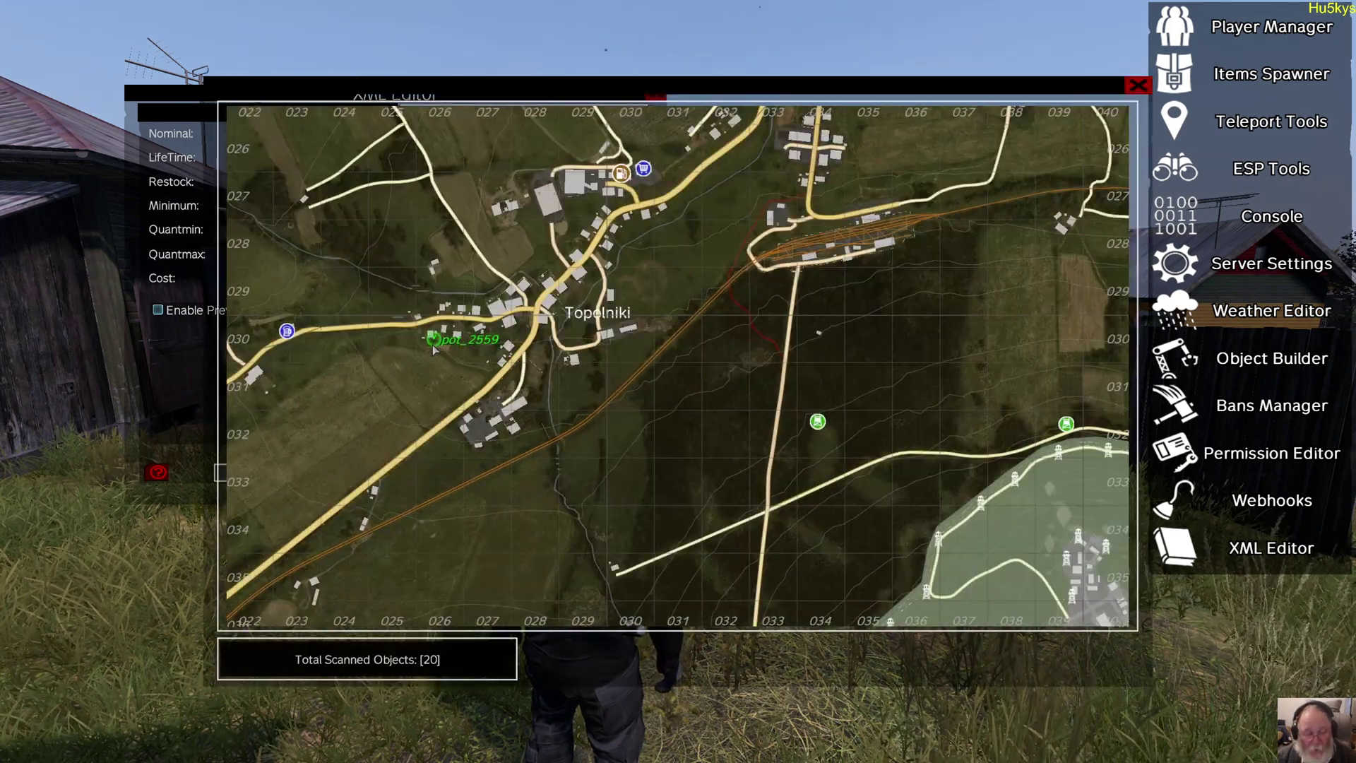
- Inspect the pot_2559 marker beside the houses west of Topolniki up close and close the scan map
{"action": "scroll", "coordinate": [434, 337], "scroll_direction": "up", "scroll_amount": 2}
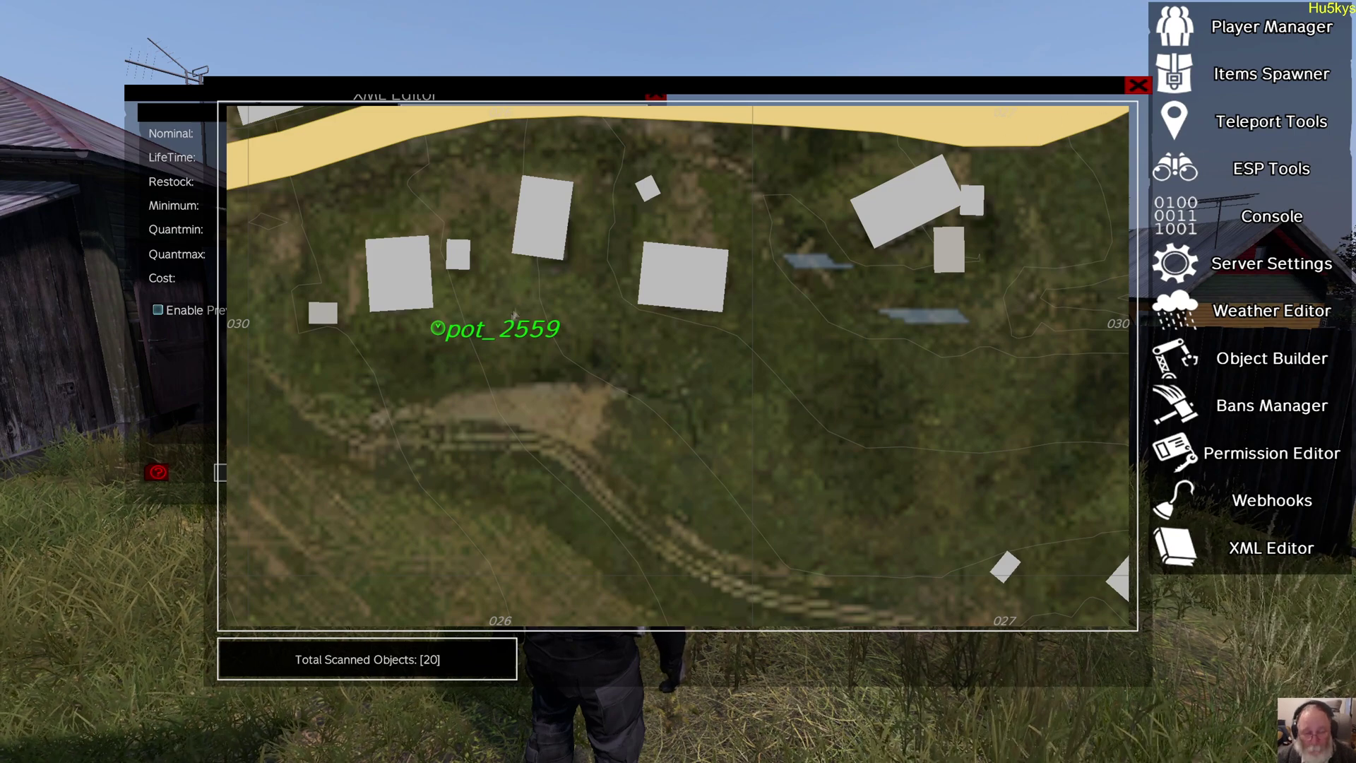
{"action": "scroll", "coordinate": [556, 390], "scroll_direction": "up", "scroll_amount": 2}
{"action": "mouse_move", "coordinate": [556, 389]}
{"action": "left_mouse_down"}
{"action": "mouse_move", "coordinate": [625, 428]}
{"action": "mouse_move", "coordinate": [703, 352]}
{"action": "mouse_move", "coordinate": [638, 319]}
{"action": "mouse_move", "coordinate": [592, 356]}
{"action": "left_mouse_up"}
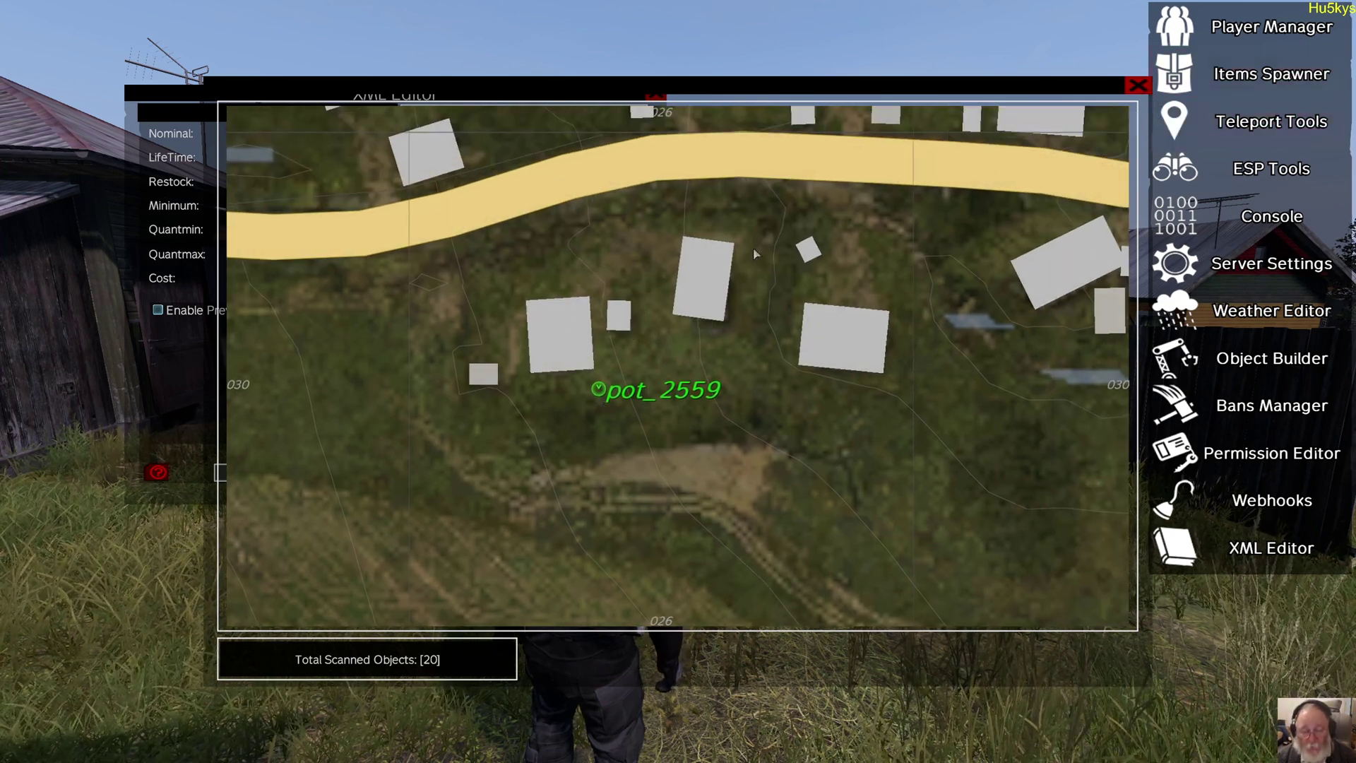
{"action": "scroll", "coordinate": [755, 253], "scroll_direction": "down", "scroll_amount": 6}
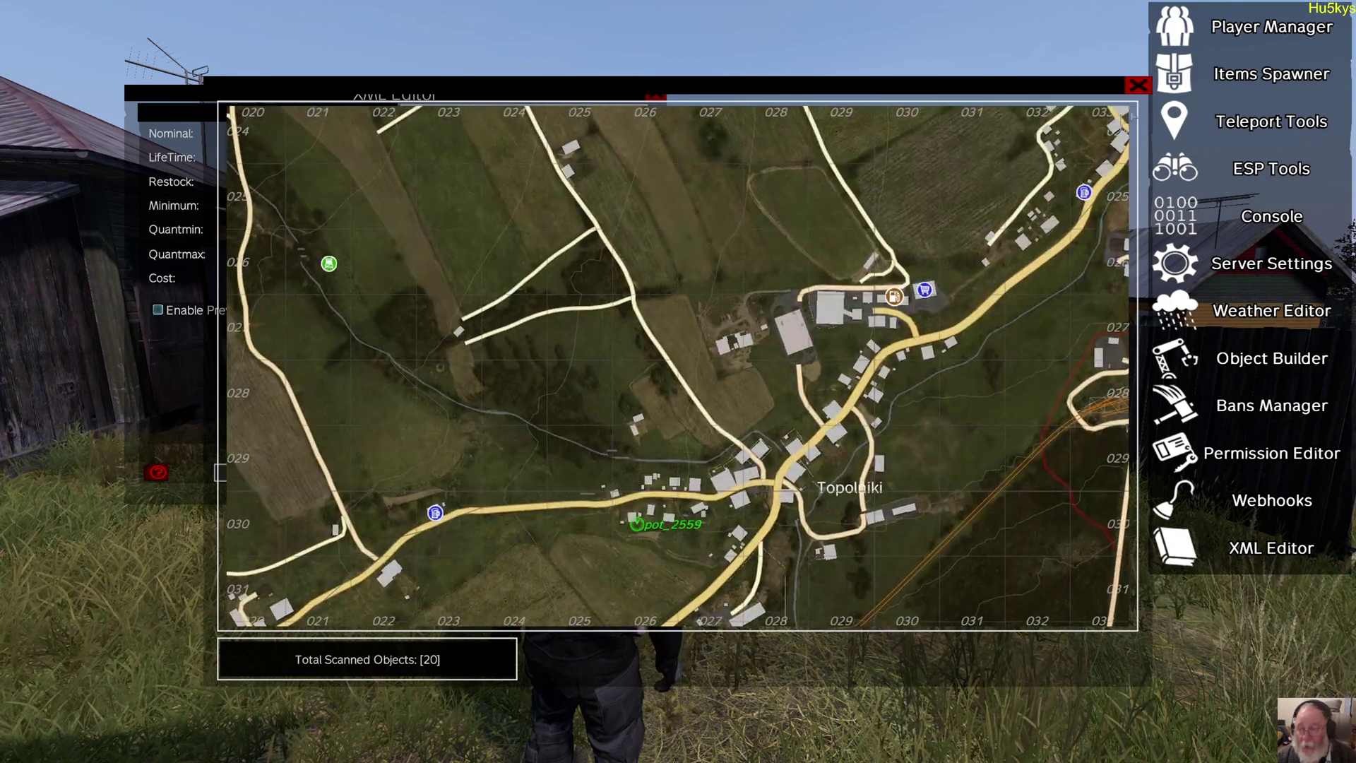
{"action": "left_click", "coordinate": [1138, 87]}
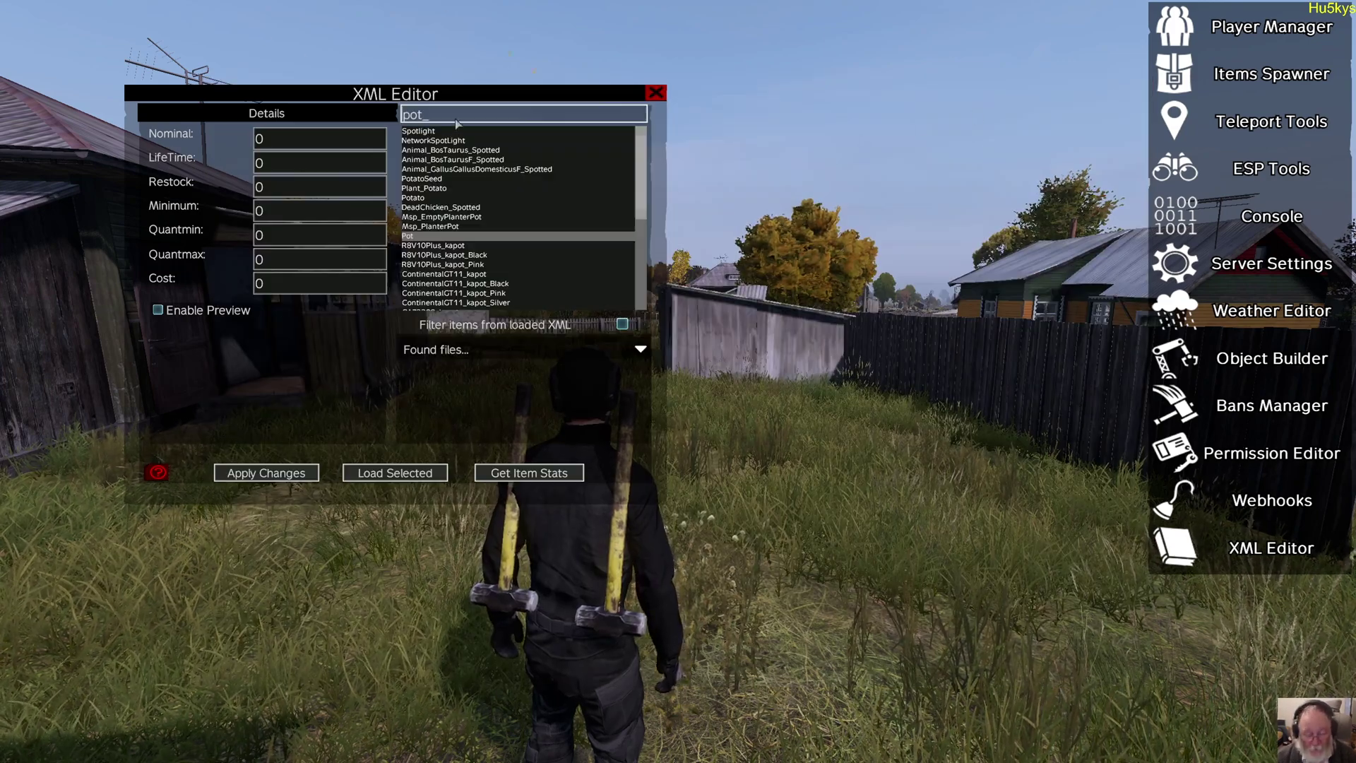
- Search the item list for "animal" and get item stats for Animal_BosTaurus_Brown
{"action": "key", "text": "BackSpace"}
{"action": "key", "text": "BackSpace"}
{"action": "key", "text": "BackSpace"}
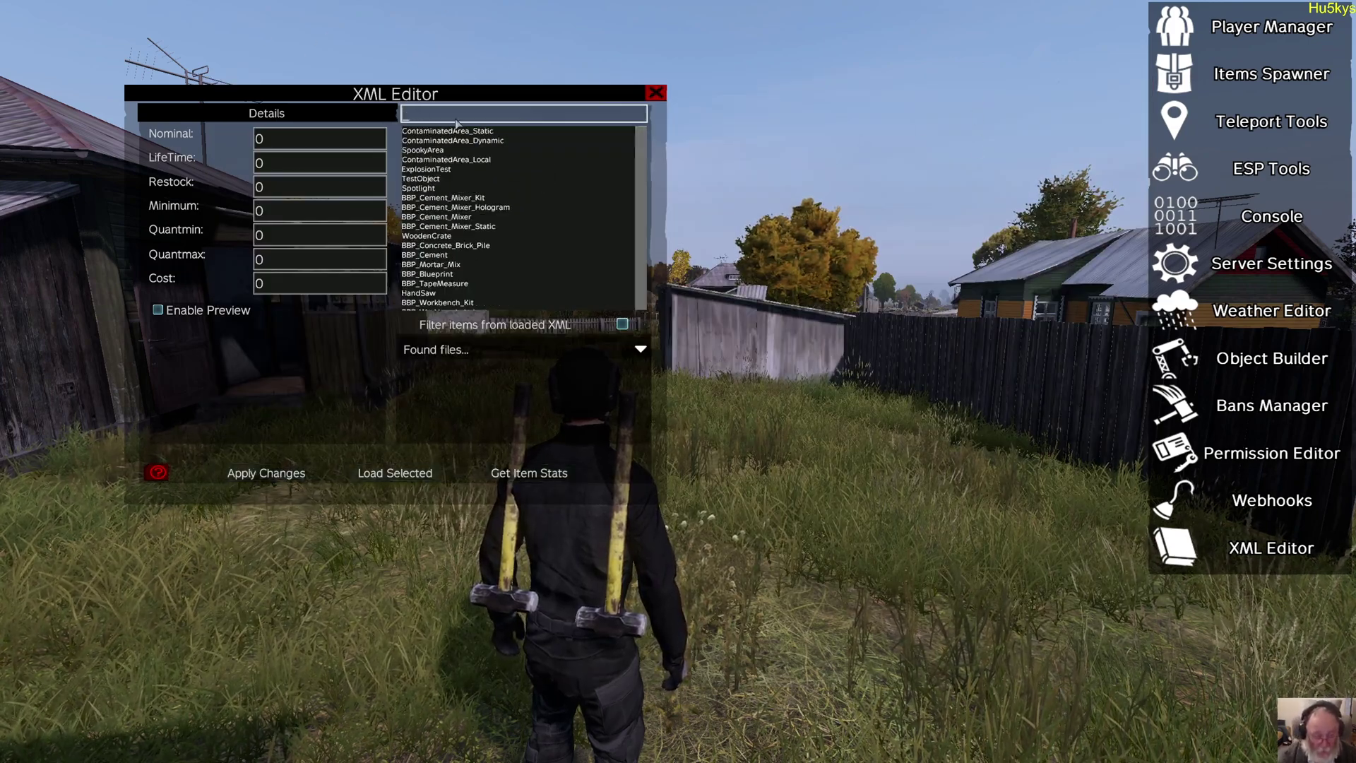
{"action": "type", "text": "animal"}
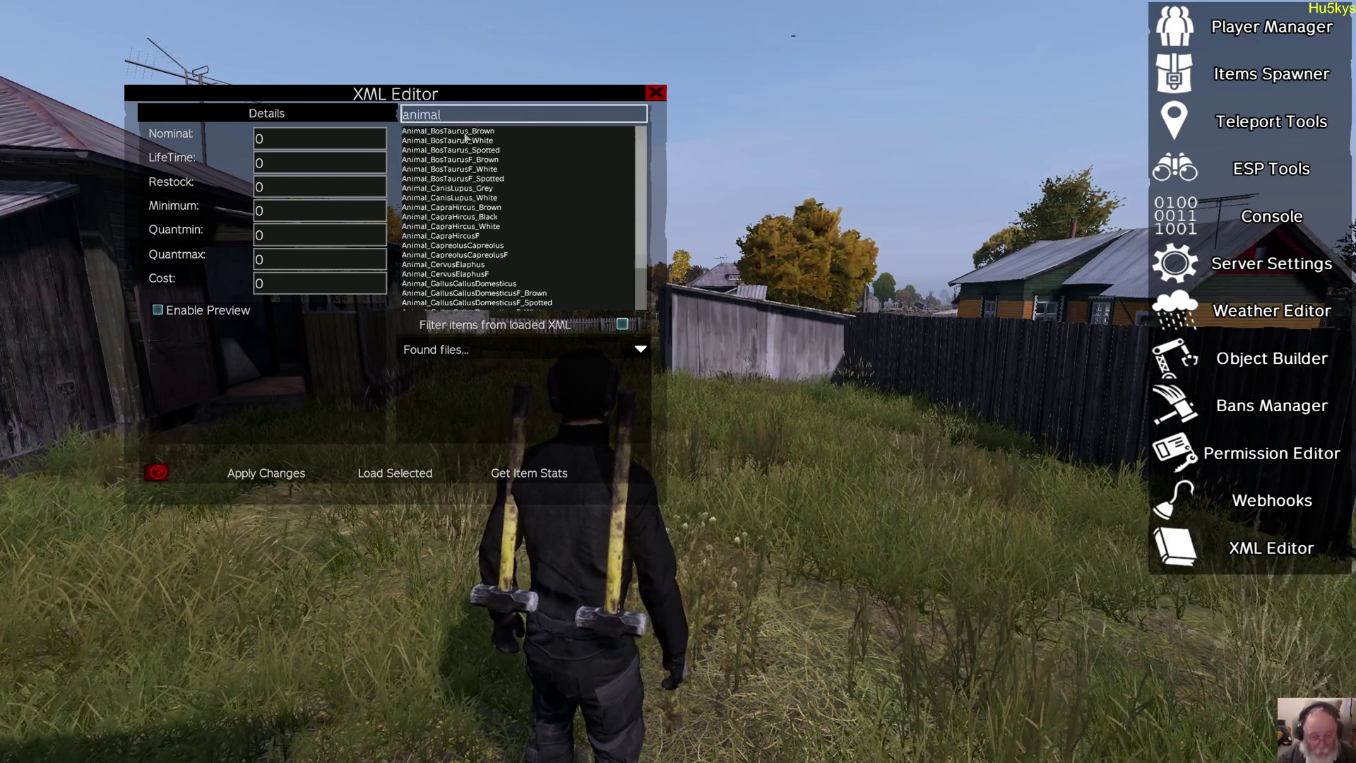
{"action": "left_click", "coordinate": [466, 133]}
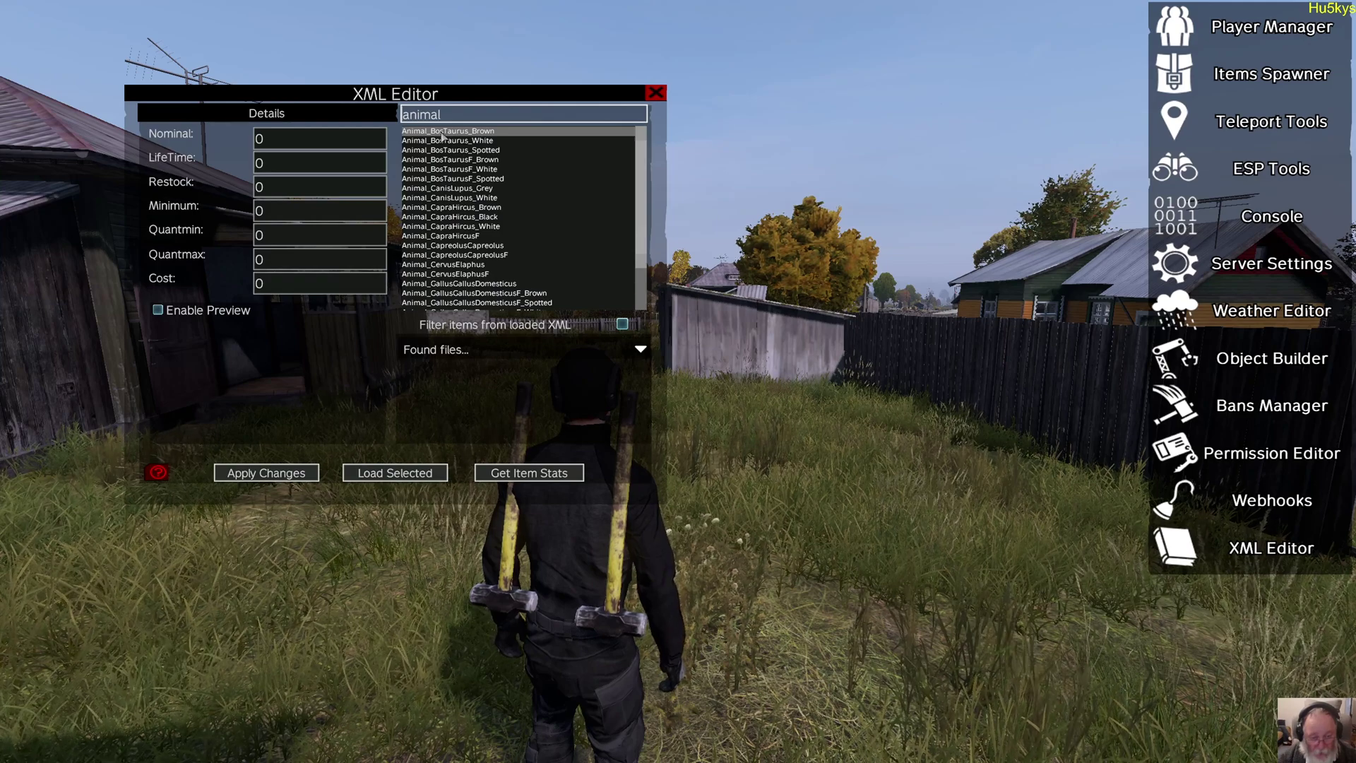
{"action": "left_click", "coordinate": [528, 473]}
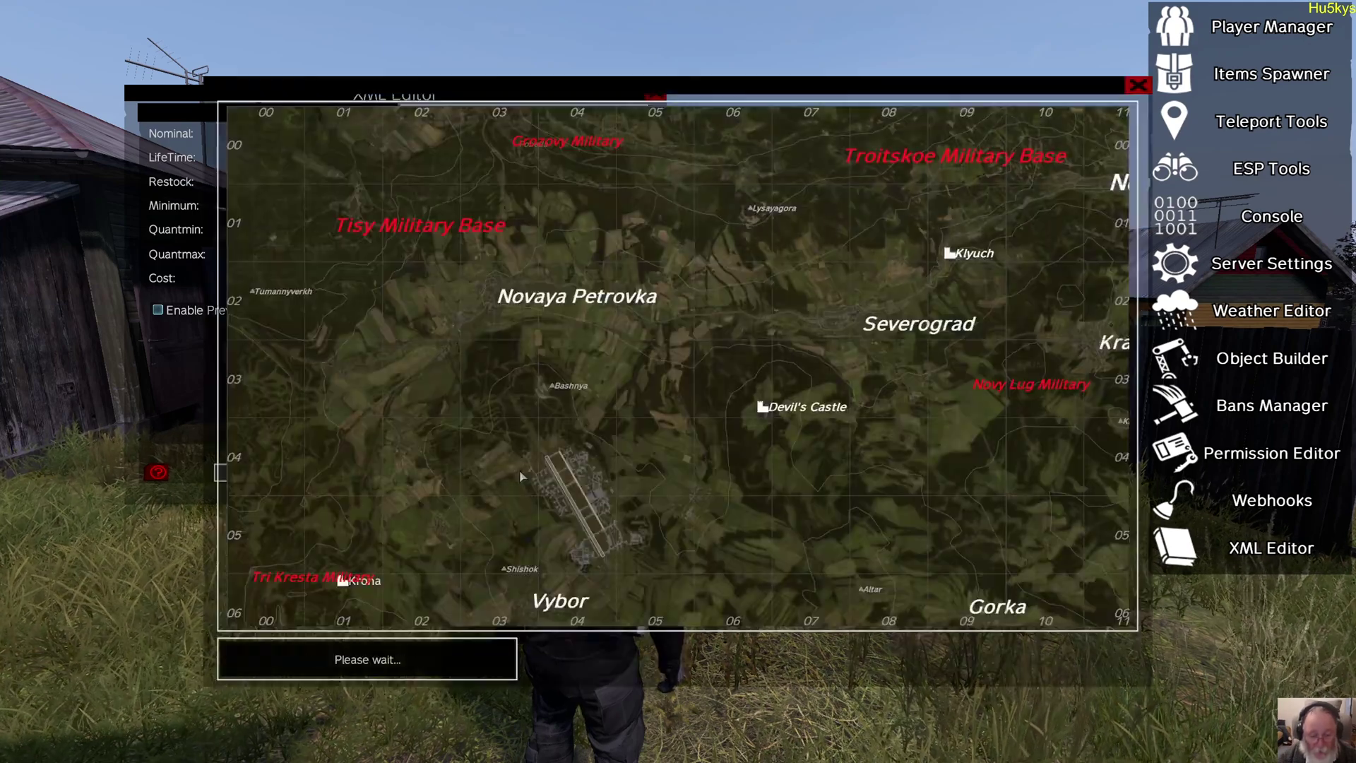
- Find the animal_bostaurus_brown_5451 marker northeast of Zelenogorsk, teleport to it and return to the game
{"action": "scroll", "coordinate": [661, 367], "scroll_direction": "up", "scroll_amount": 3}
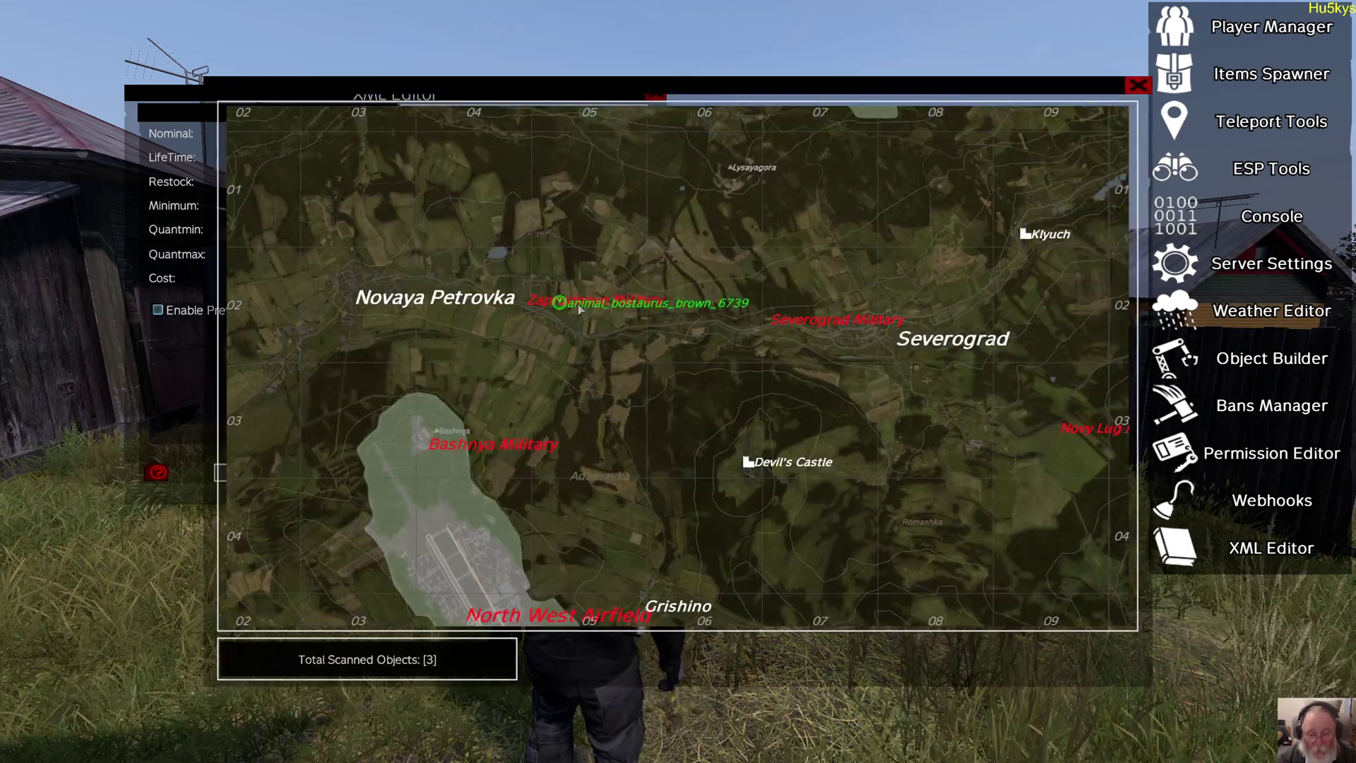
{"action": "scroll", "coordinate": [587, 409], "scroll_direction": "down", "scroll_amount": 3}
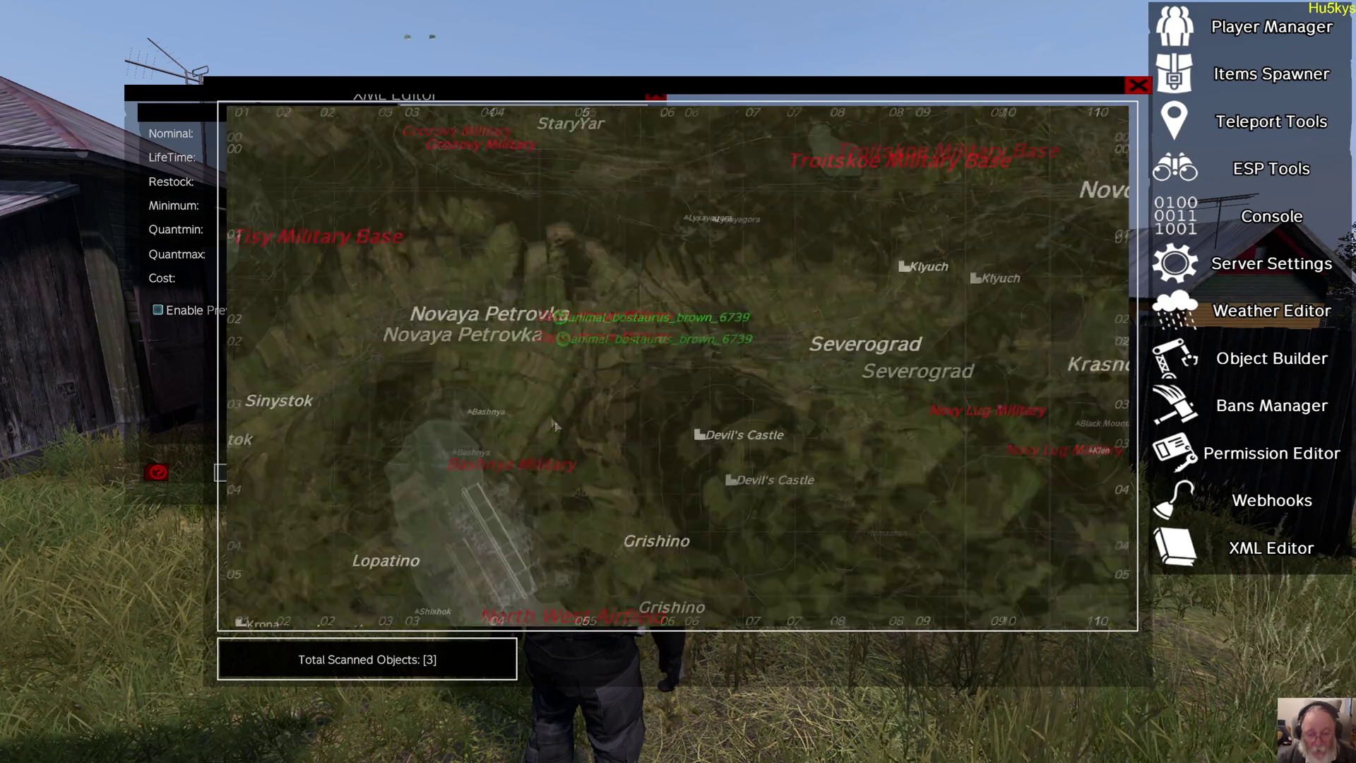
{"action": "scroll", "coordinate": [582, 302], "scroll_direction": "up", "scroll_amount": 3}
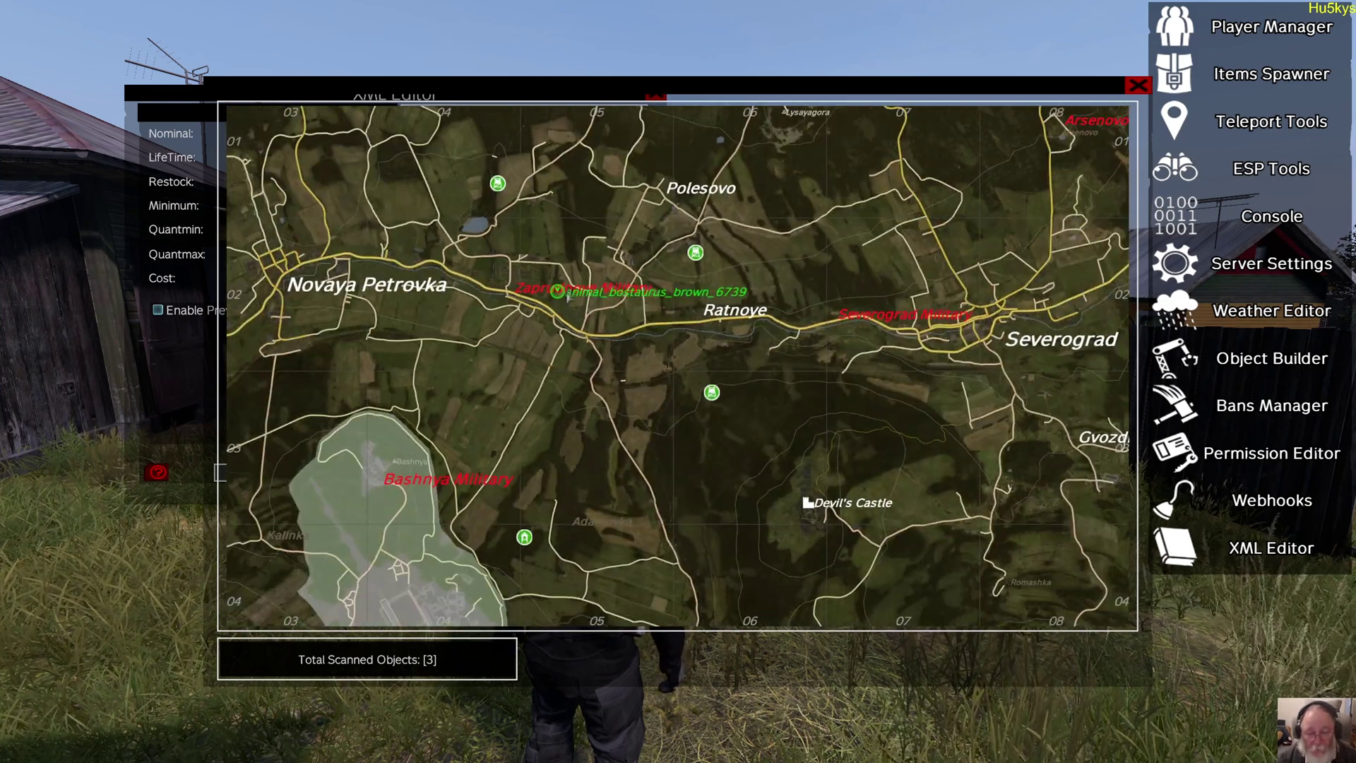
{"action": "scroll", "coordinate": [606, 329], "scroll_direction": "down", "scroll_amount": 3}
{"action": "left_click_drag", "start_coordinate": [606, 329], "coordinate": [641, 336]}
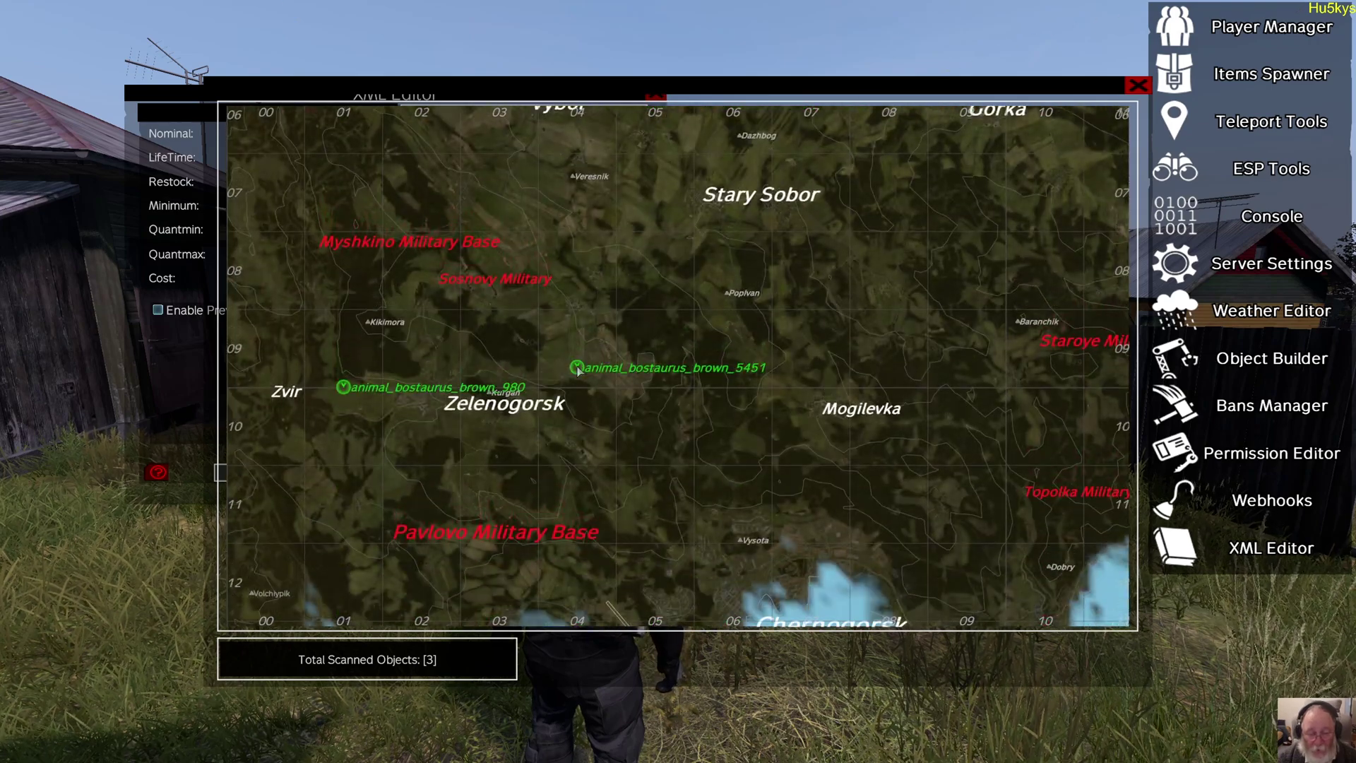
{"action": "scroll", "coordinate": [578, 369], "scroll_direction": "up", "scroll_amount": 5}
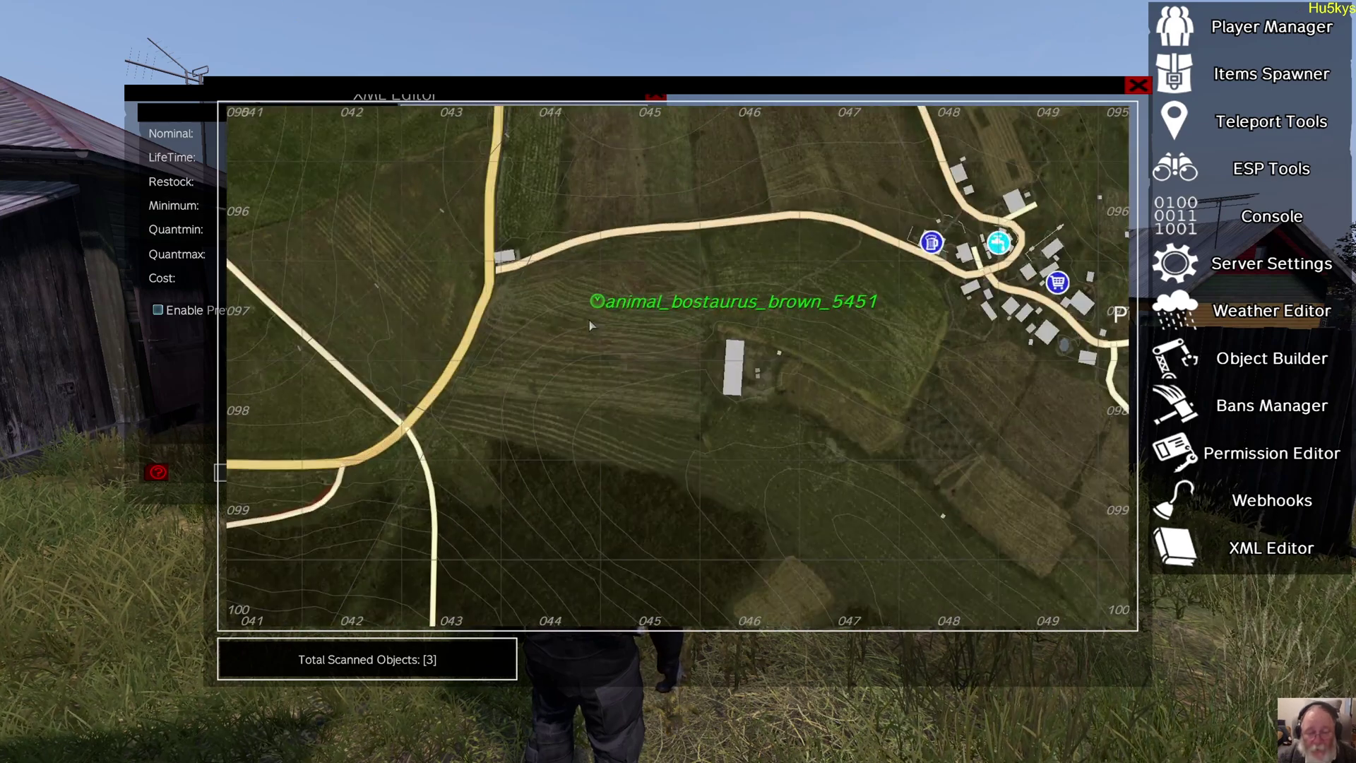
{"action": "left_click", "coordinate": [597, 303]}
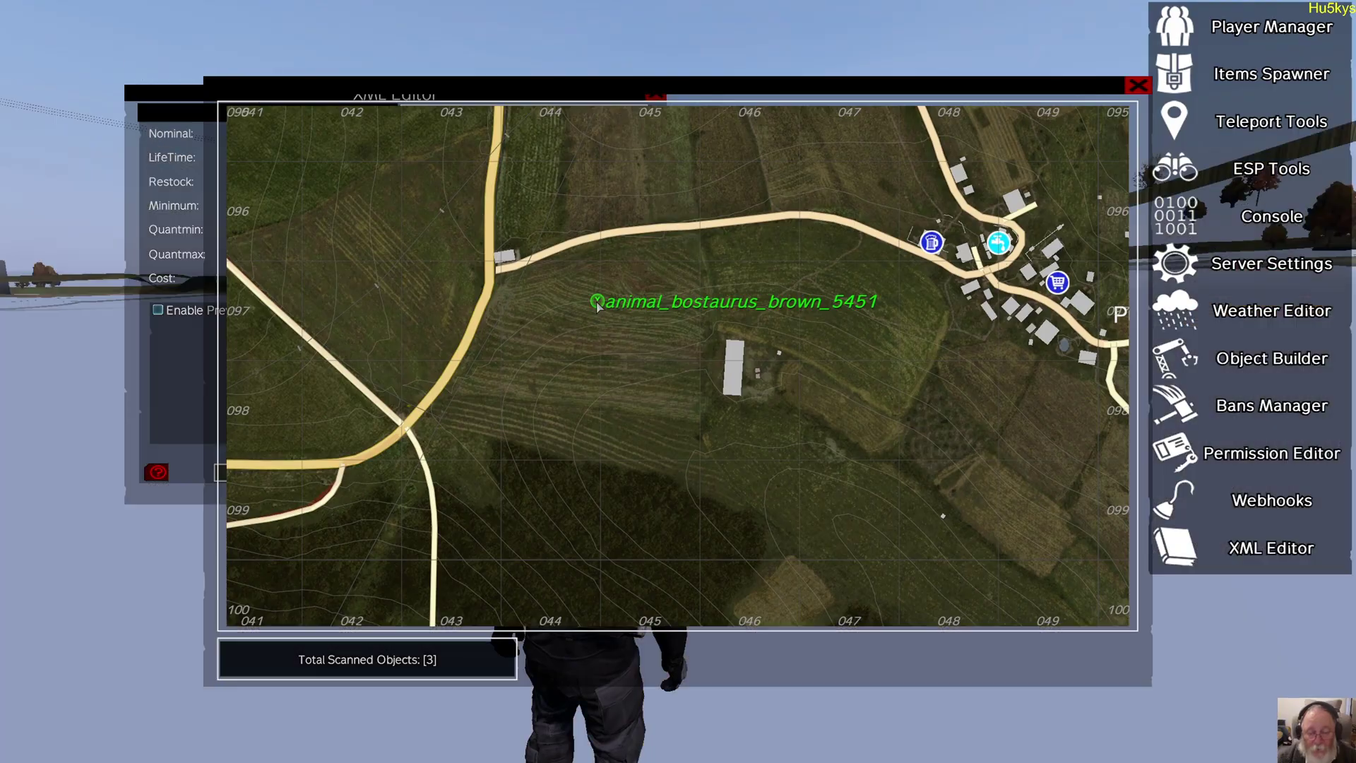
{"action": "key", "text": "Escape"}
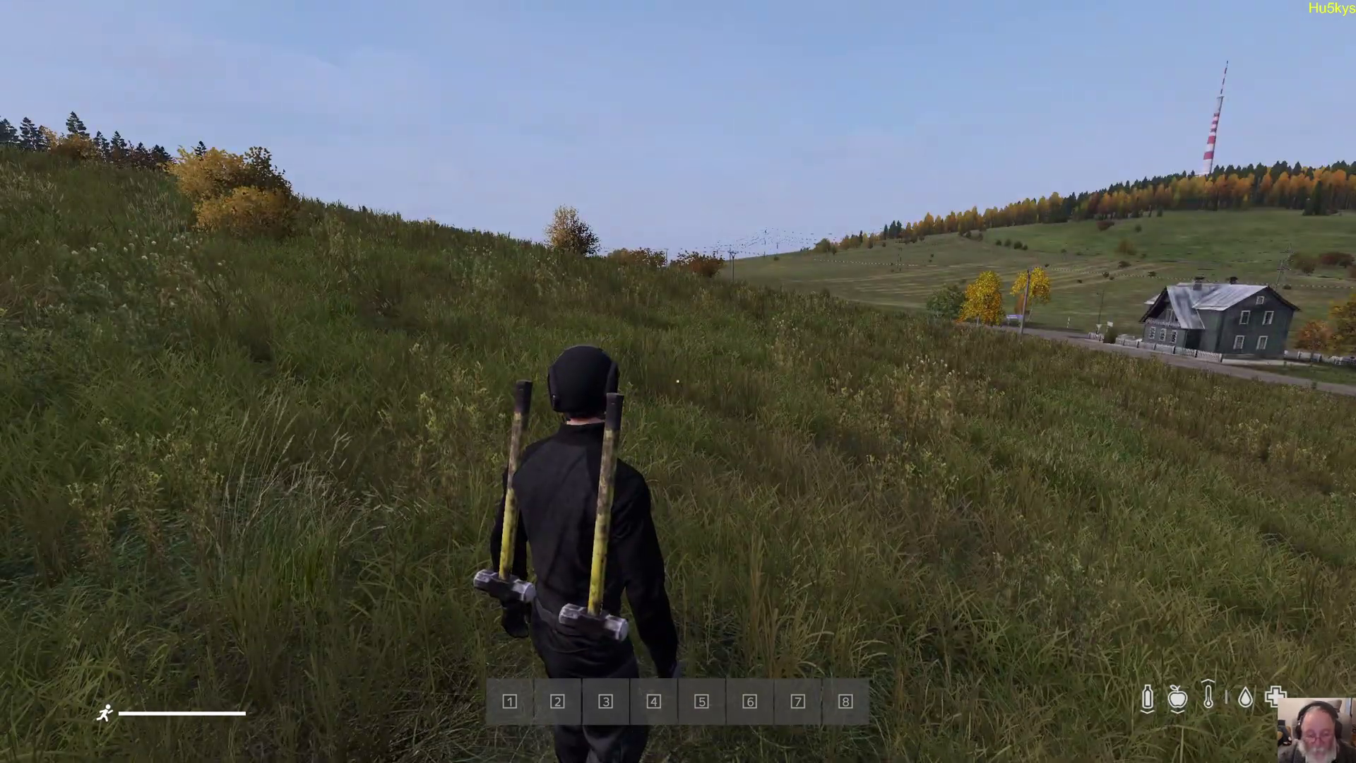
- Reopen the admin tools, close the cow scan map and filter the item list by "survi"
{"action": "key", "text": "Home"}
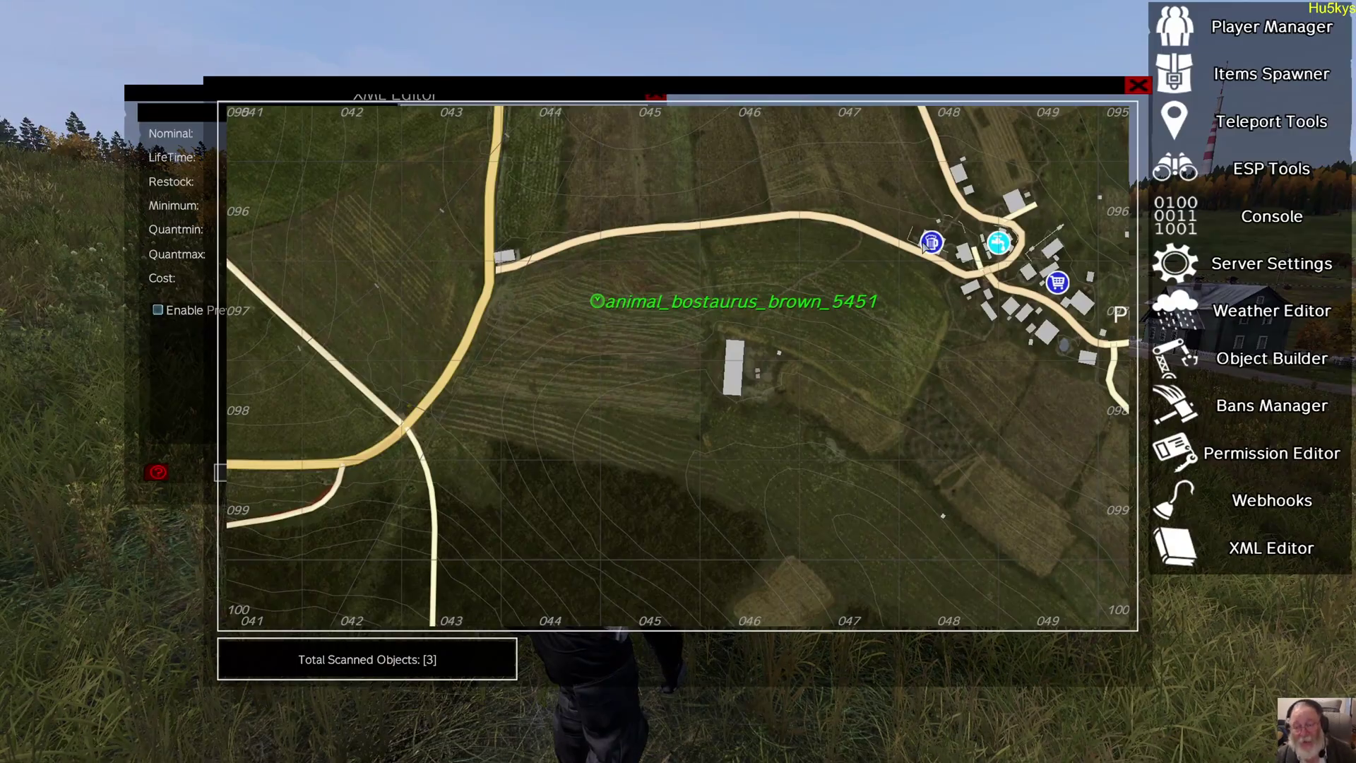
{"action": "left_click", "coordinate": [1134, 88]}
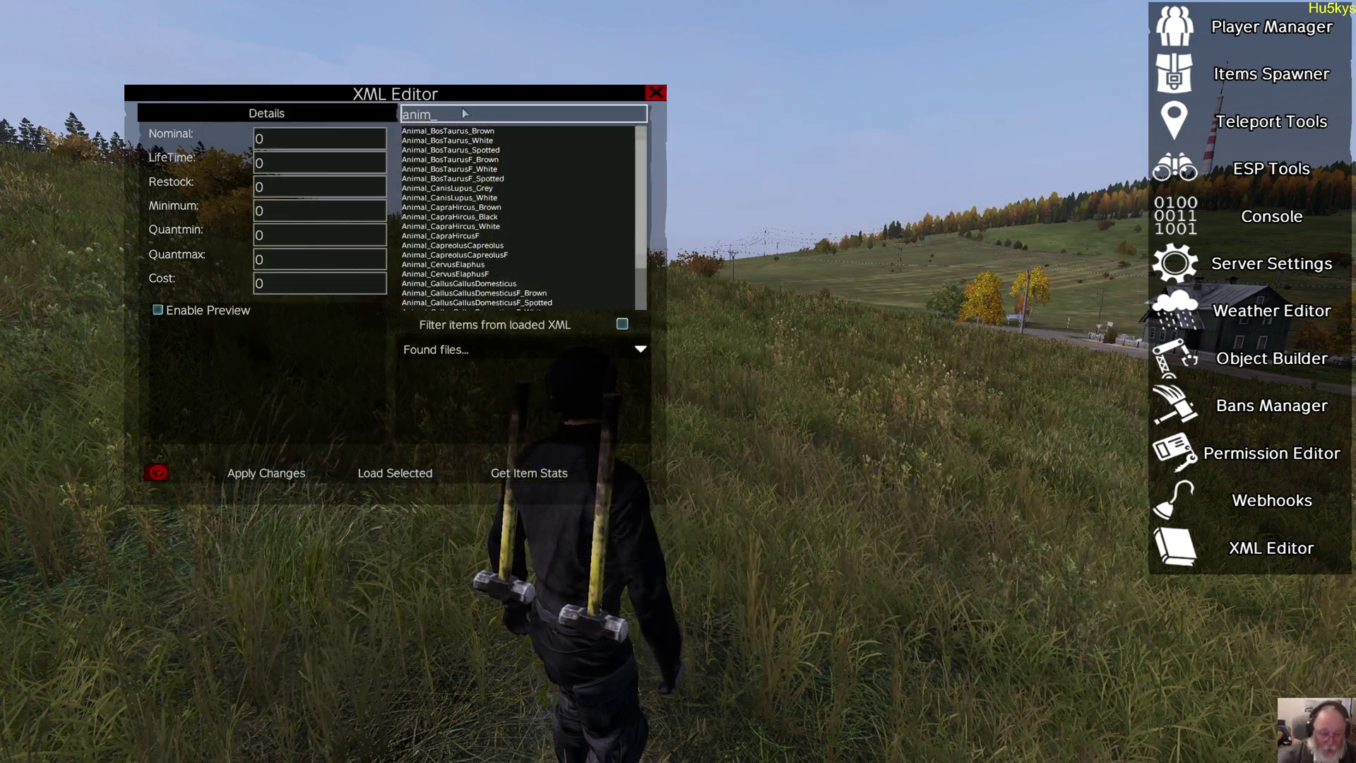
{"action": "key", "text": "BackSpace"}
{"action": "key", "text": "BackSpace"}
{"action": "key", "text": "BackSpace"}
{"action": "key", "text": "BackSpace"}
{"action": "key", "text": "BackSpace"}
{"action": "type", "text": "sur_"}
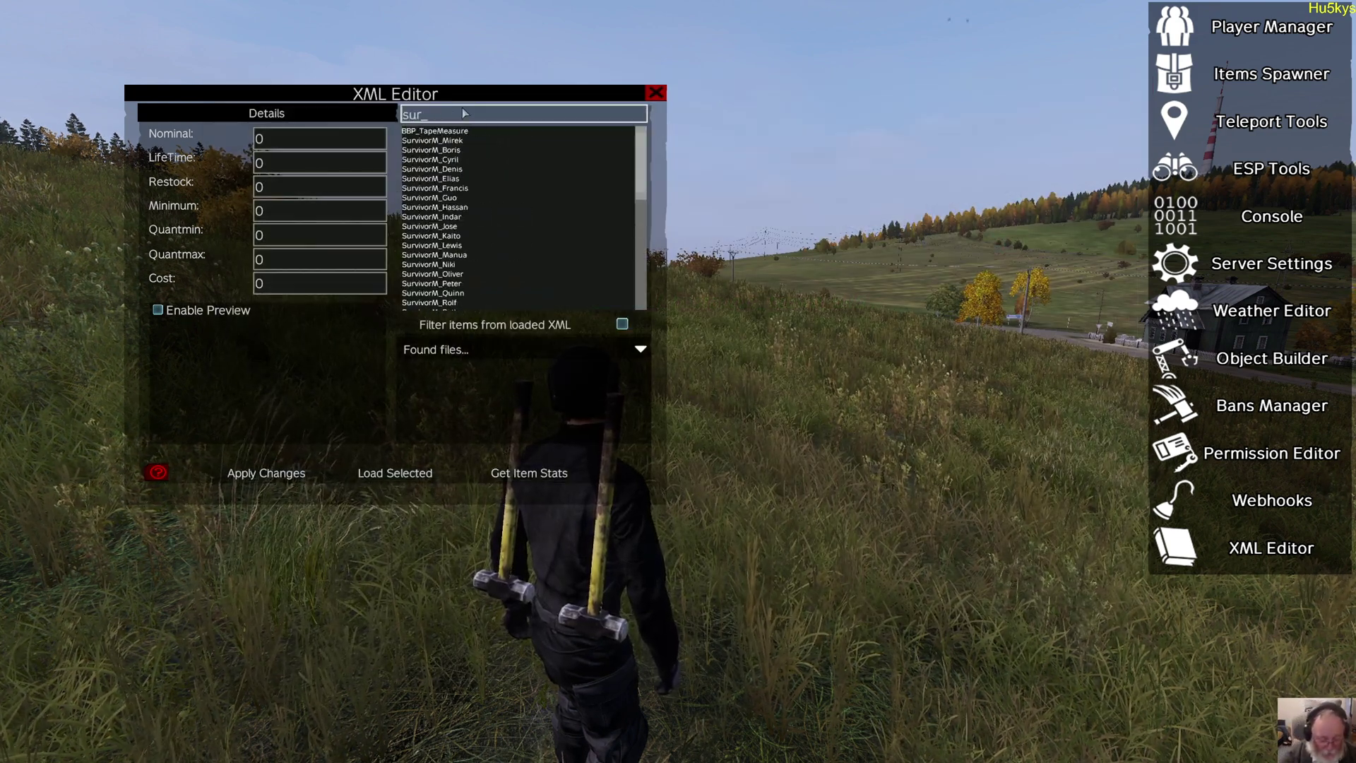
{"action": "key", "text": "BackSpace"}
{"action": "type", "text": "vi"}
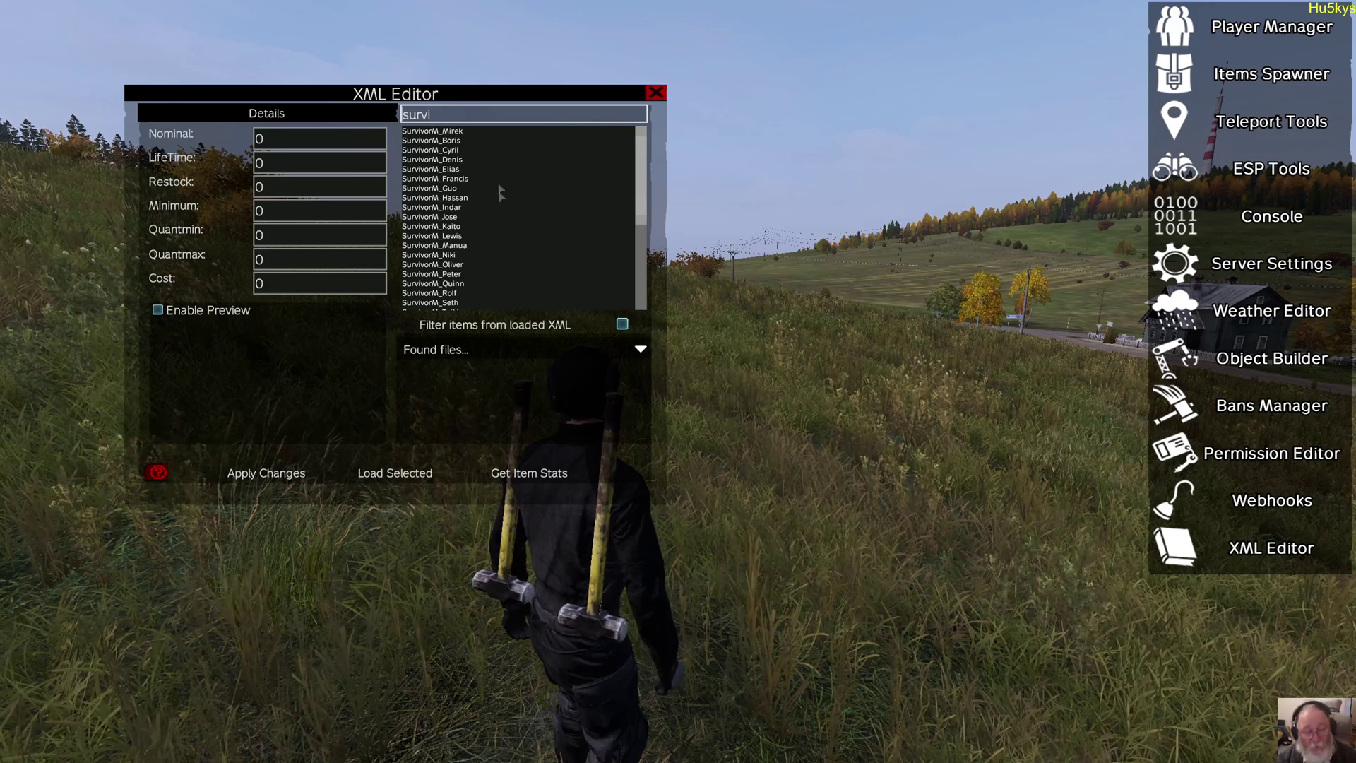
- Look through the filtered survivor classes, covering the SurvivorM, SurvivorF and ZmbF_SurvivorNormal entries
{"action": "scroll", "coordinate": [495, 247], "scroll_direction": "down", "scroll_amount": 5}
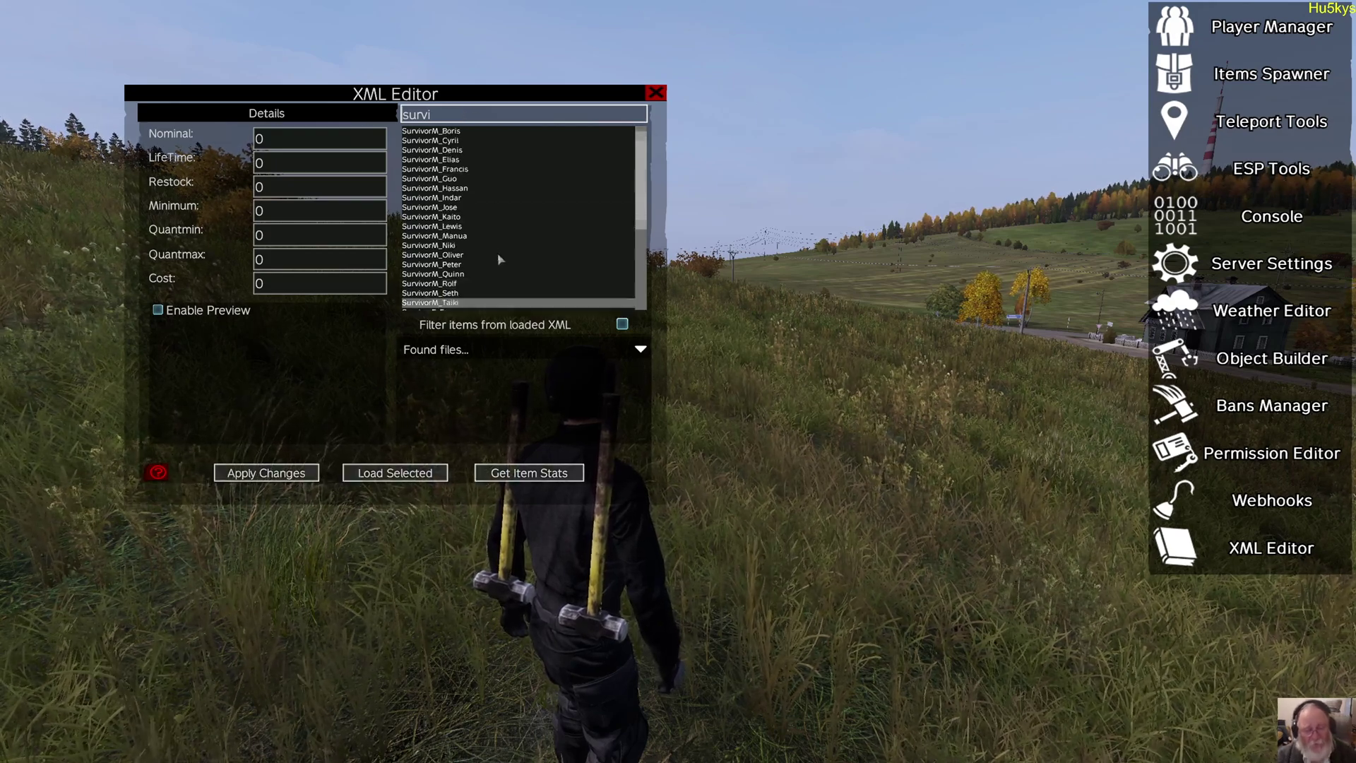
{"action": "scroll", "coordinate": [575, 274], "scroll_direction": "down", "scroll_amount": 1}
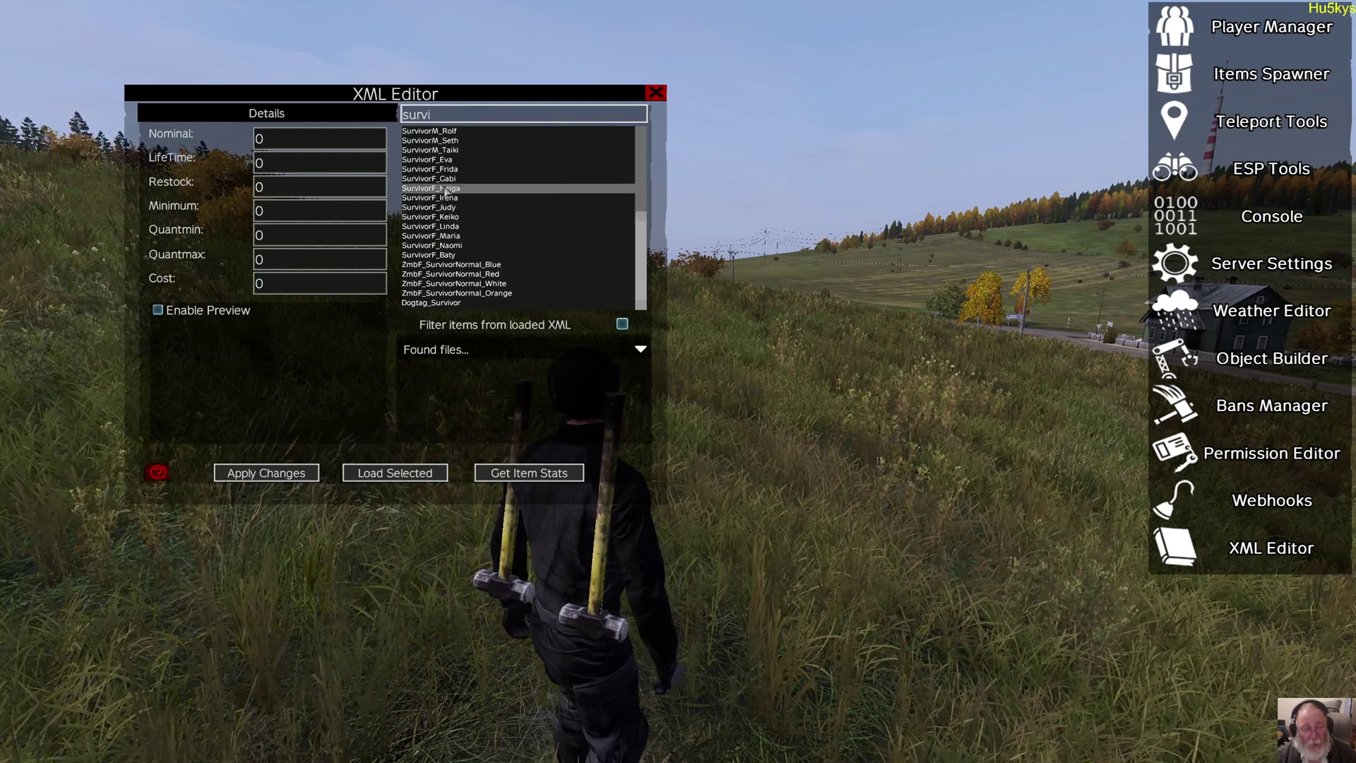
{"action": "key", "text": "Escape"}
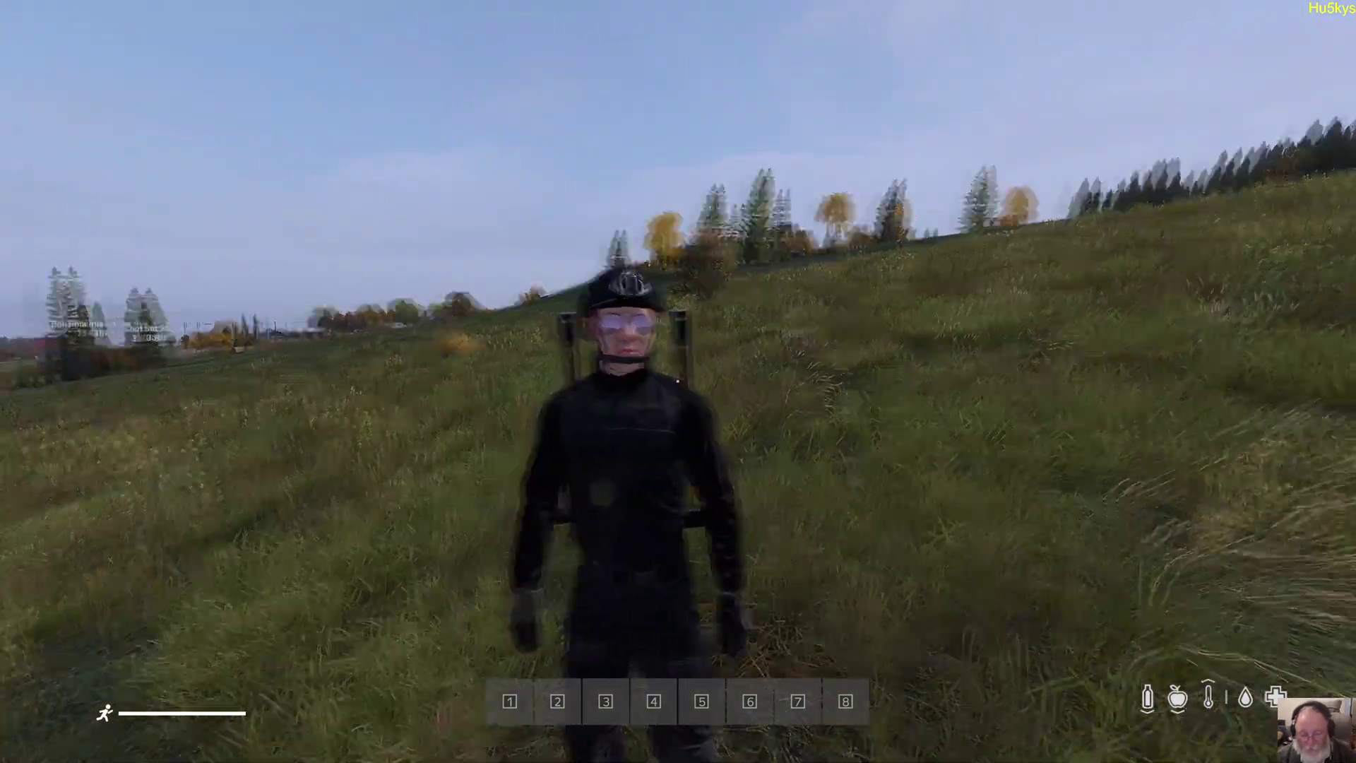
{"action": "key", "text": "w"}
{"action": "key", "text": "Home"}
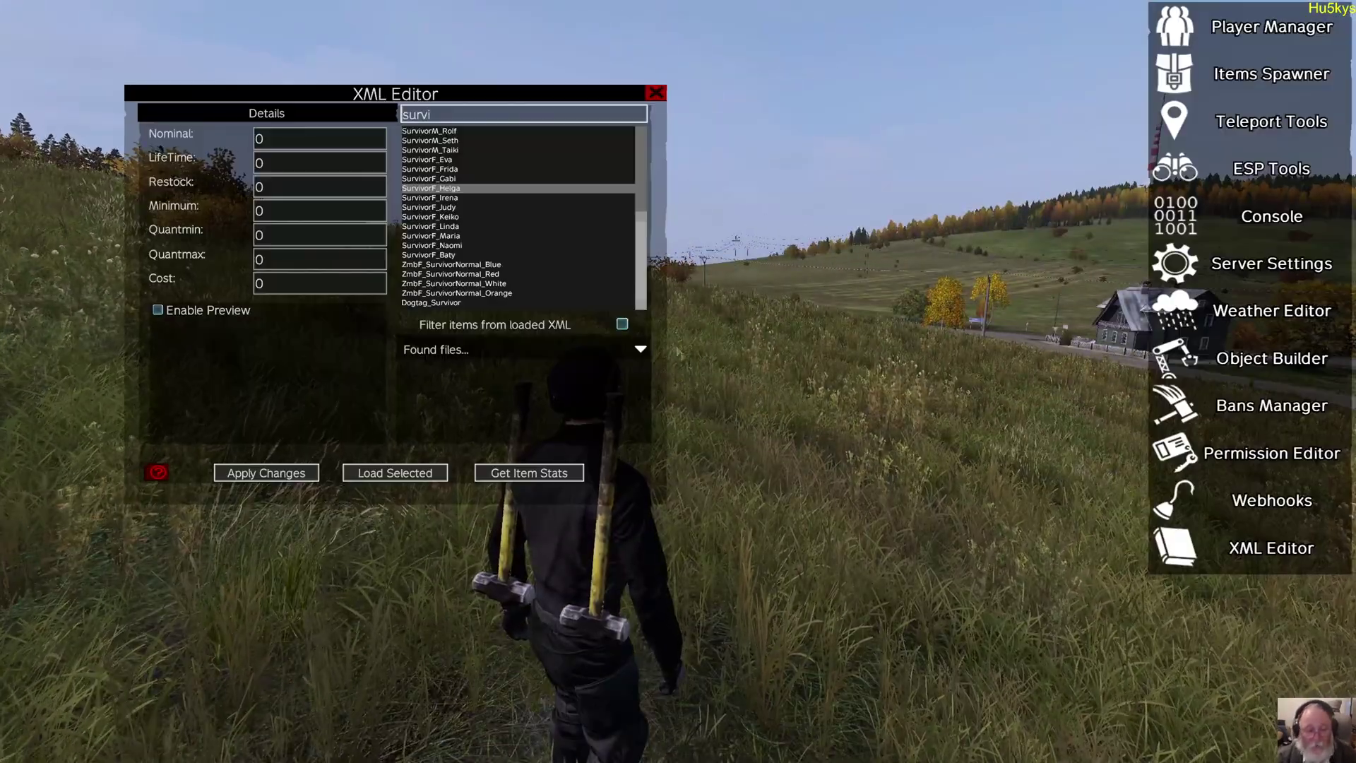
{"action": "scroll", "coordinate": [474, 195], "scroll_direction": "up", "scroll_amount": 6}
{"action": "scroll", "coordinate": [473, 196], "scroll_direction": "up", "scroll_amount": 5}
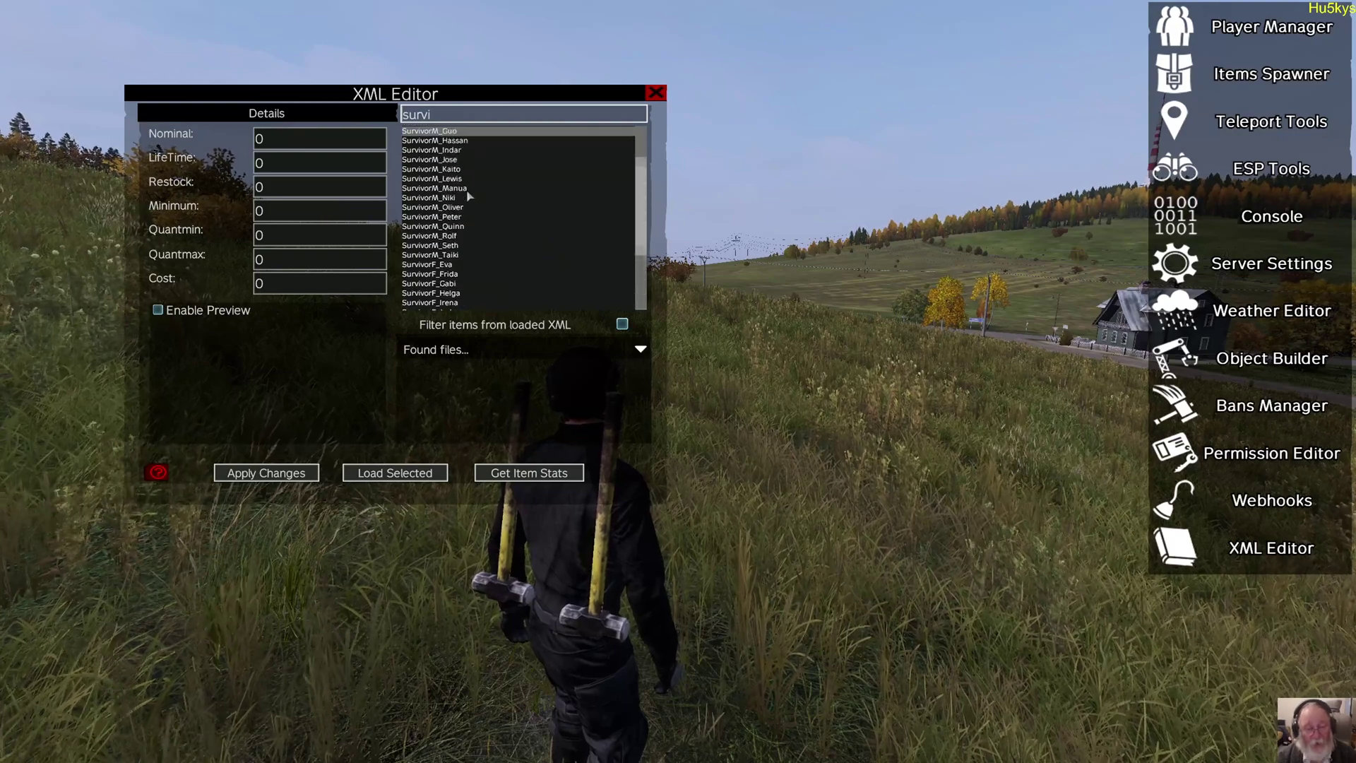
{"action": "scroll", "coordinate": [469, 196], "scroll_direction": "up", "scroll_amount": 1}
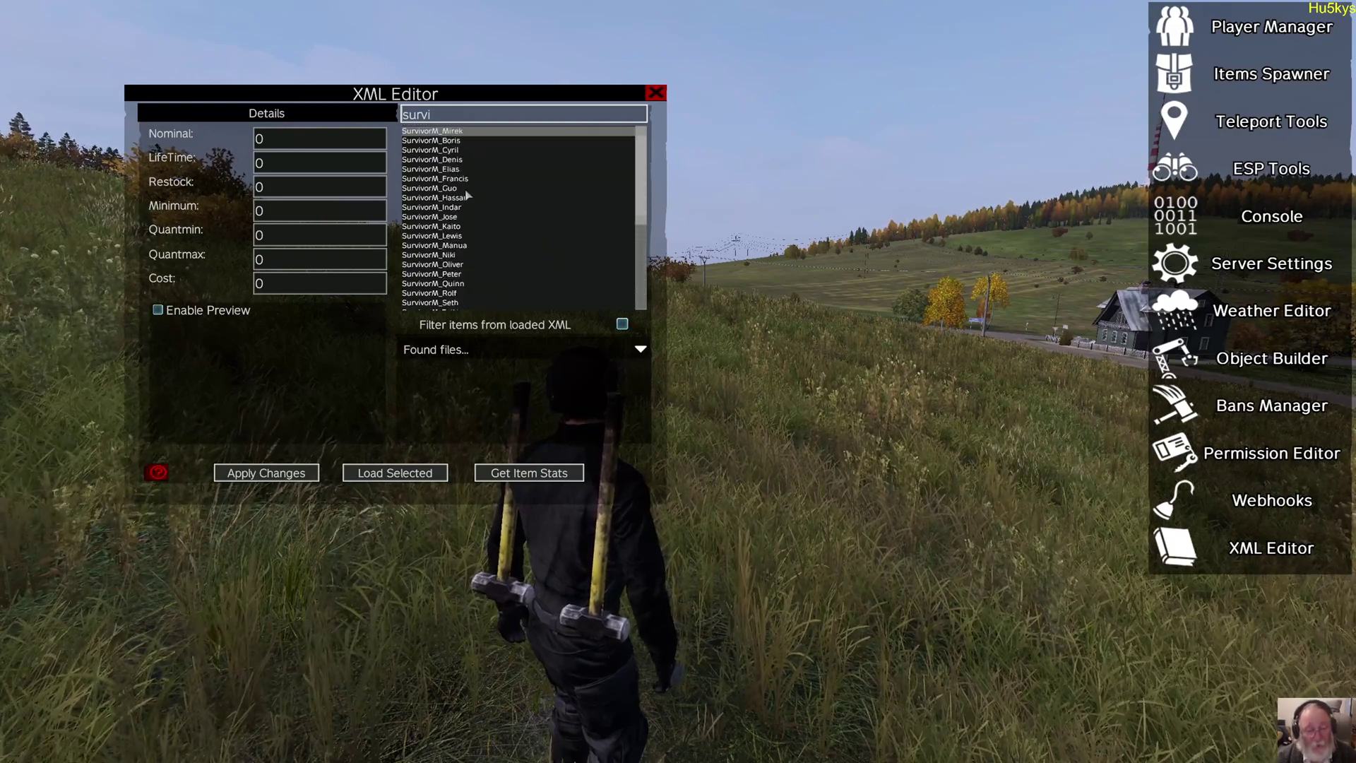
{"action": "left_click", "coordinate": [466, 206]}
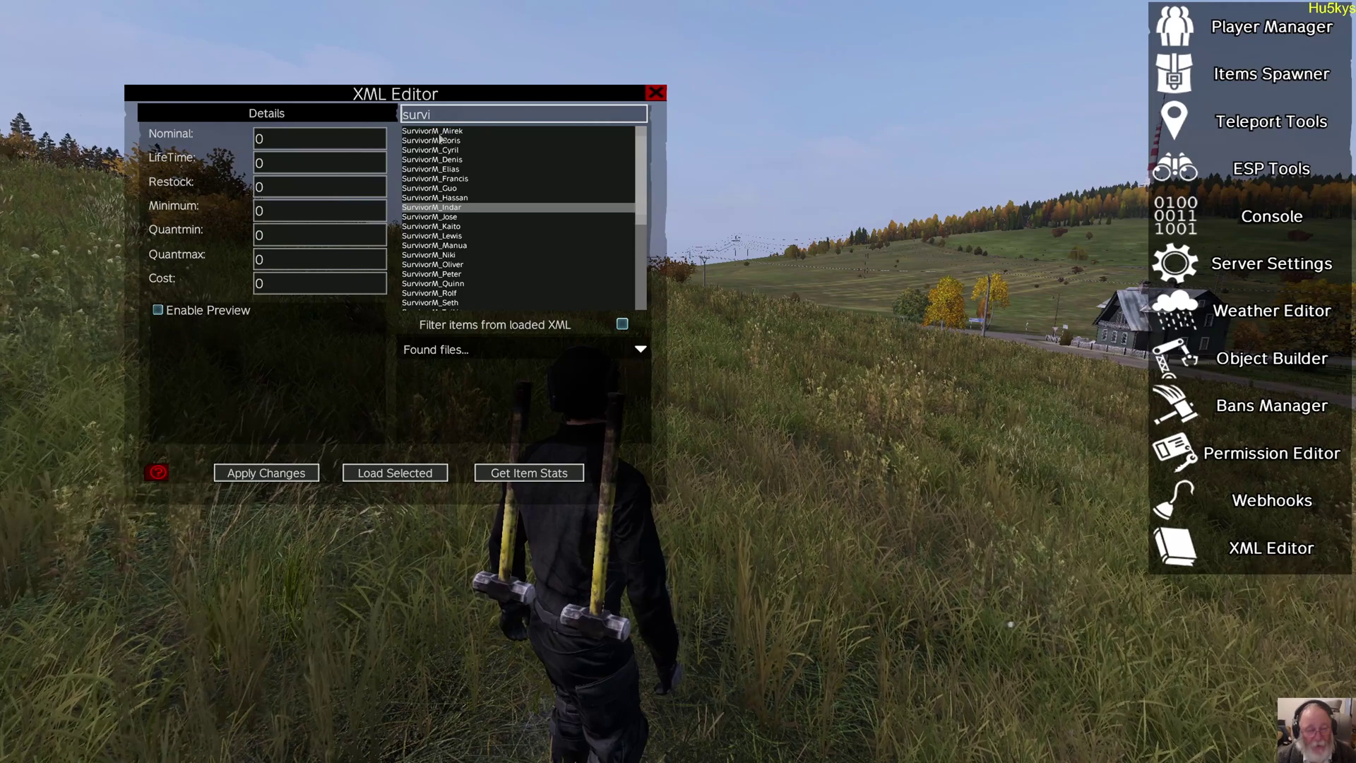
{"action": "scroll", "coordinate": [441, 217], "scroll_direction": "down", "scroll_amount": 15}
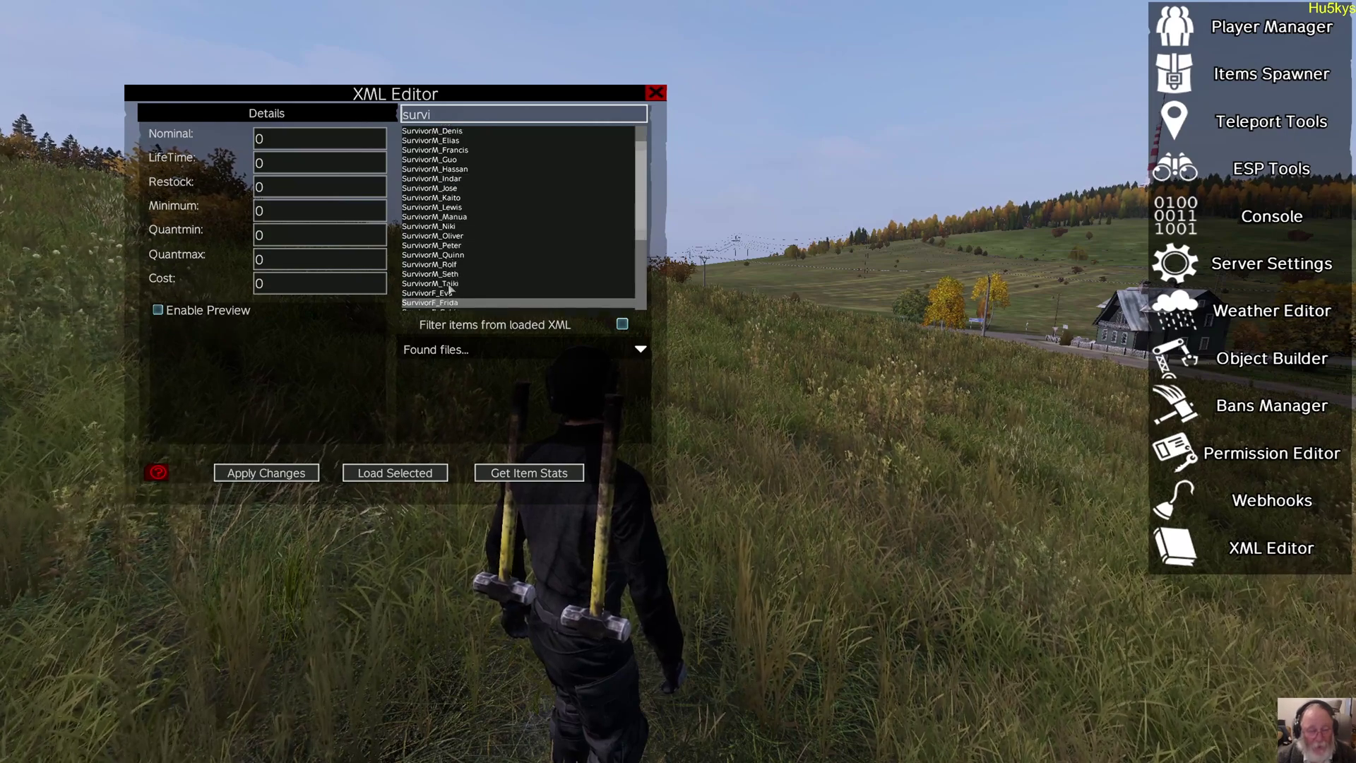
{"action": "scroll", "coordinate": [476, 231], "scroll_direction": "down", "scroll_amount": 4}
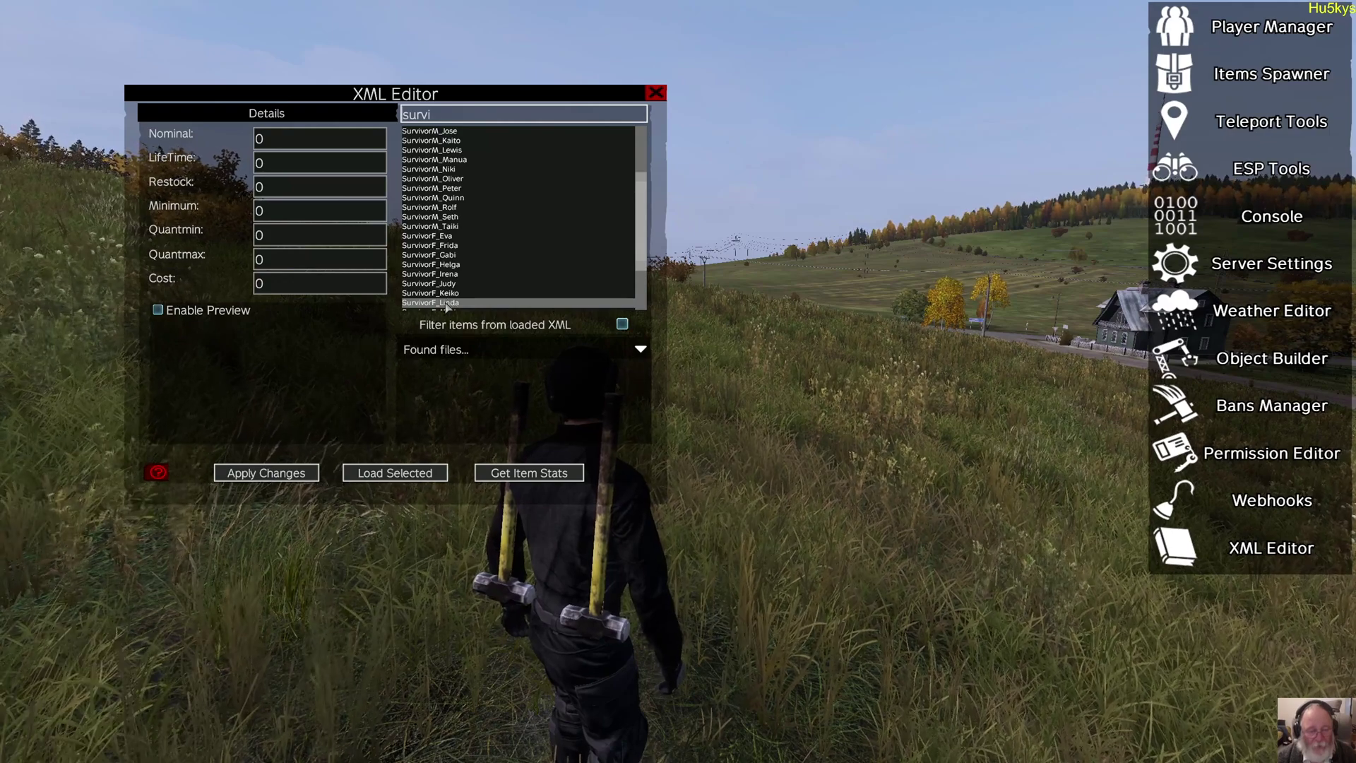
{"action": "scroll", "coordinate": [462, 290], "scroll_direction": "down", "scroll_amount": 5}
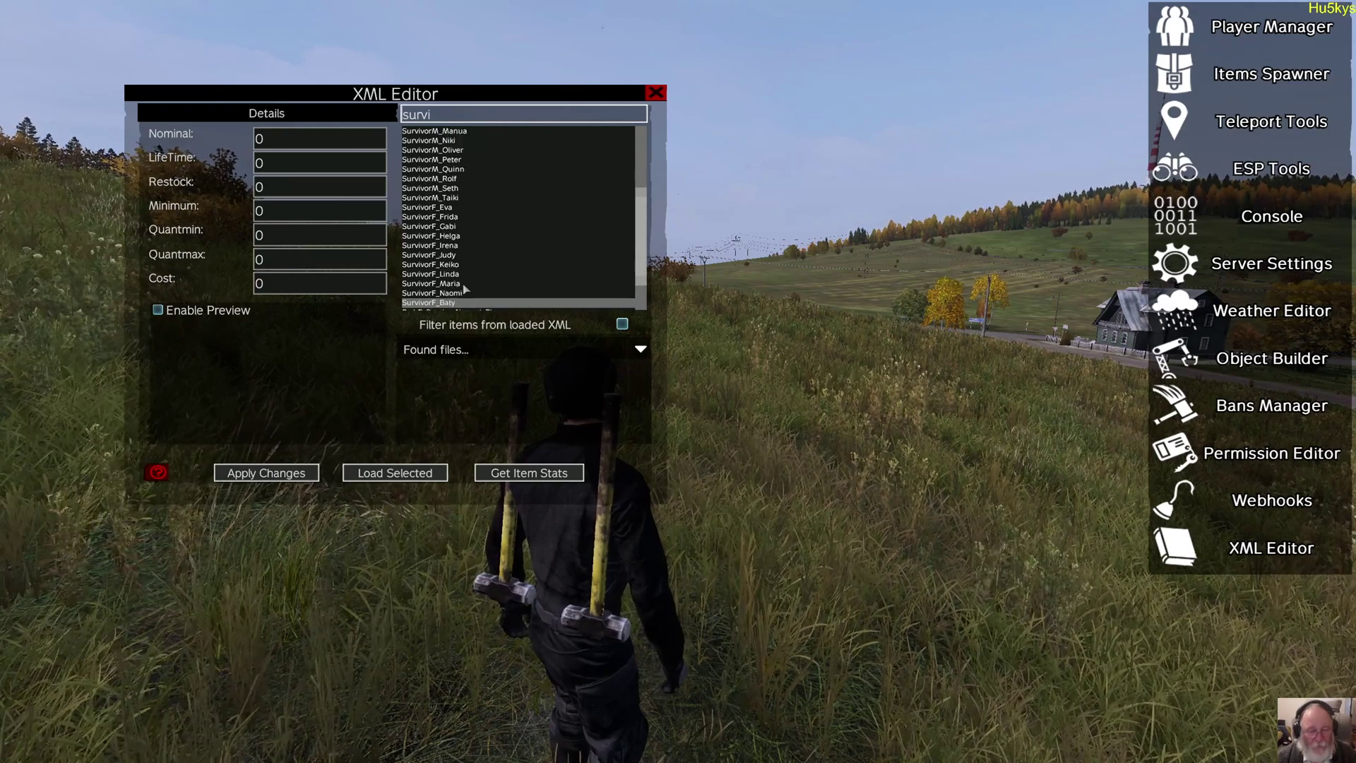
- Clear the item search and get item stats for HandSaw
{"action": "left_click", "coordinate": [456, 119]}
{"action": "key", "text": "BackSpace"}
{"action": "key", "text": "BackSpace"}
{"action": "key", "text": "BackSpace"}
{"action": "key", "text": "BackSpace"}
{"action": "key", "text": "BackSpace"}
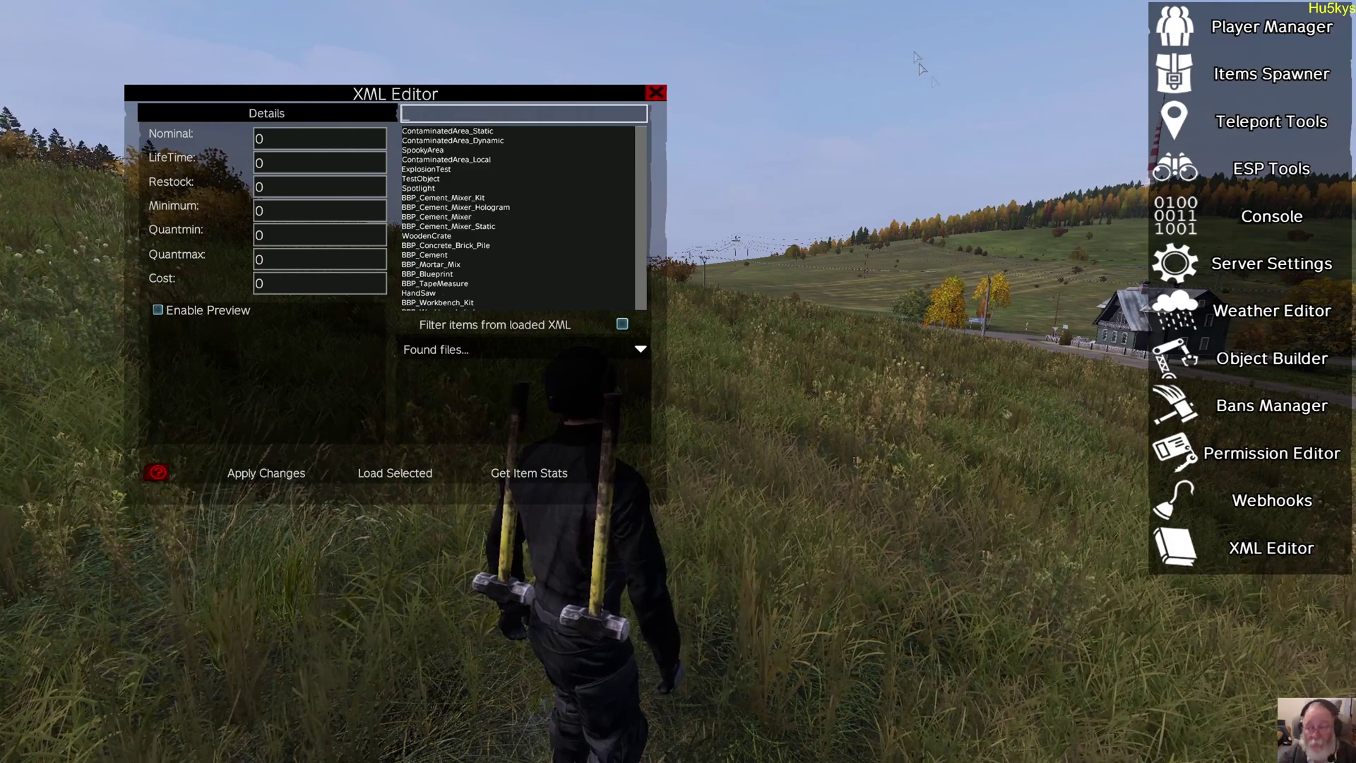
{"action": "left_click", "coordinate": [451, 239]}
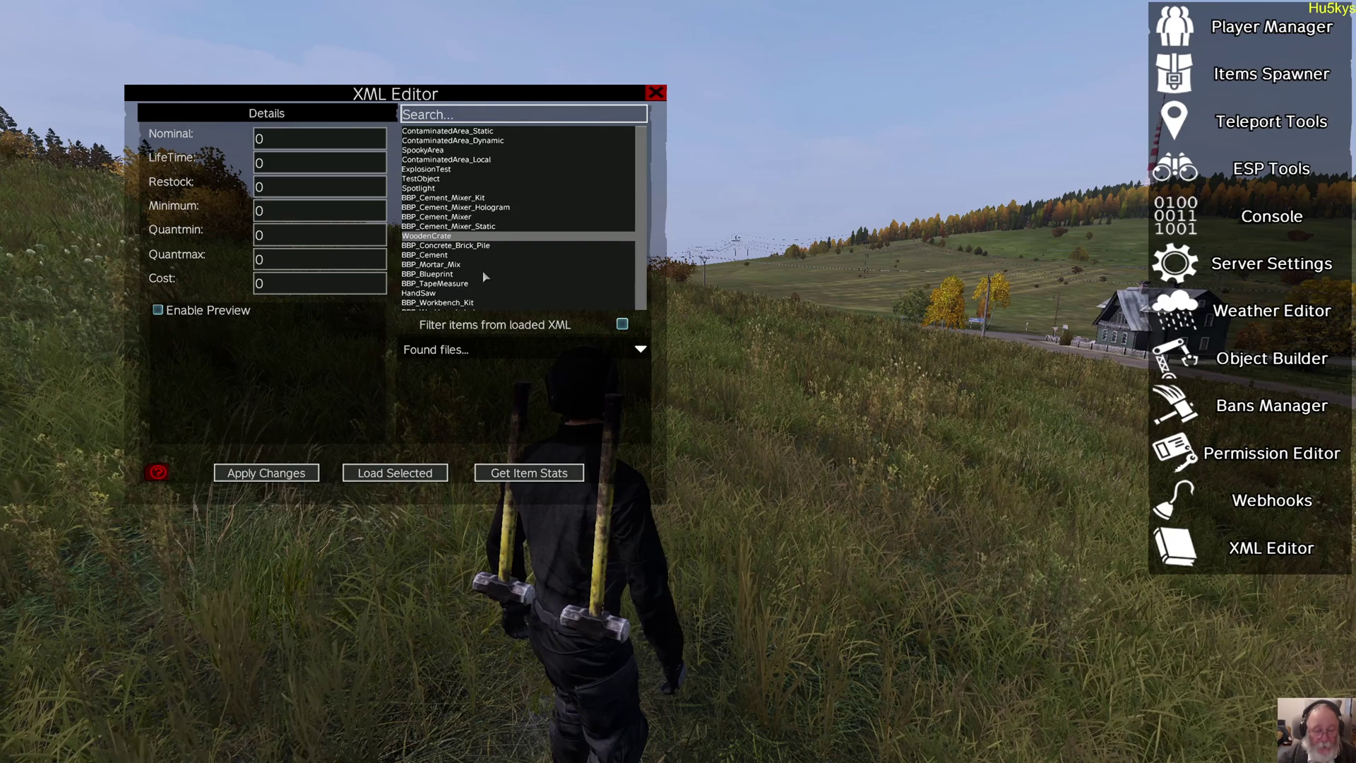
{"action": "left_click", "coordinate": [440, 293]}
{"action": "left_click", "coordinate": [507, 473]}
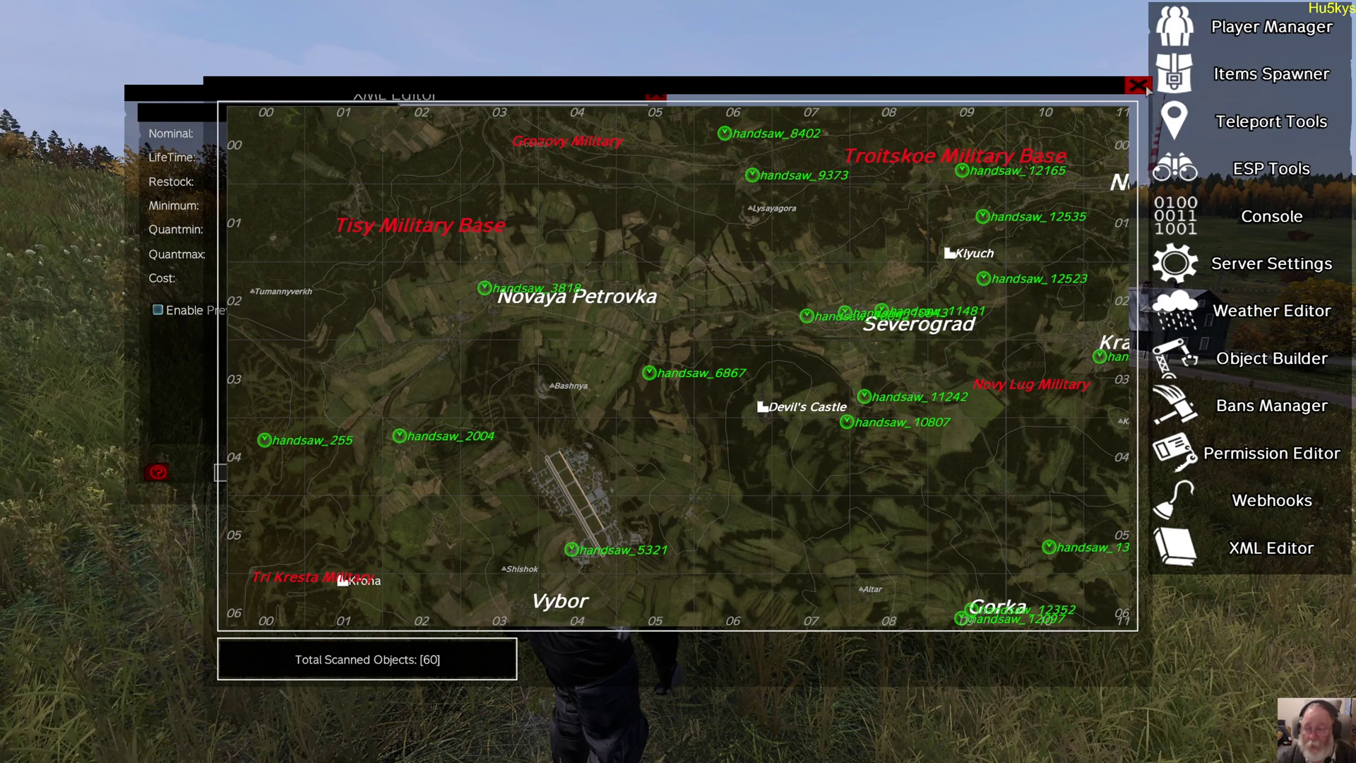
- Examine the scanned handsaw locations from Severograd and Stary Sobor across Gorka to Berezino on the east coast
{"action": "left_click_drag", "start_coordinate": [927, 231], "coordinate": [761, 156]}
{"action": "left_click_drag", "start_coordinate": [726, 394], "coordinate": [608, 404]}
{"action": "left_click_drag", "start_coordinate": [757, 327], "coordinate": [677, 362]}
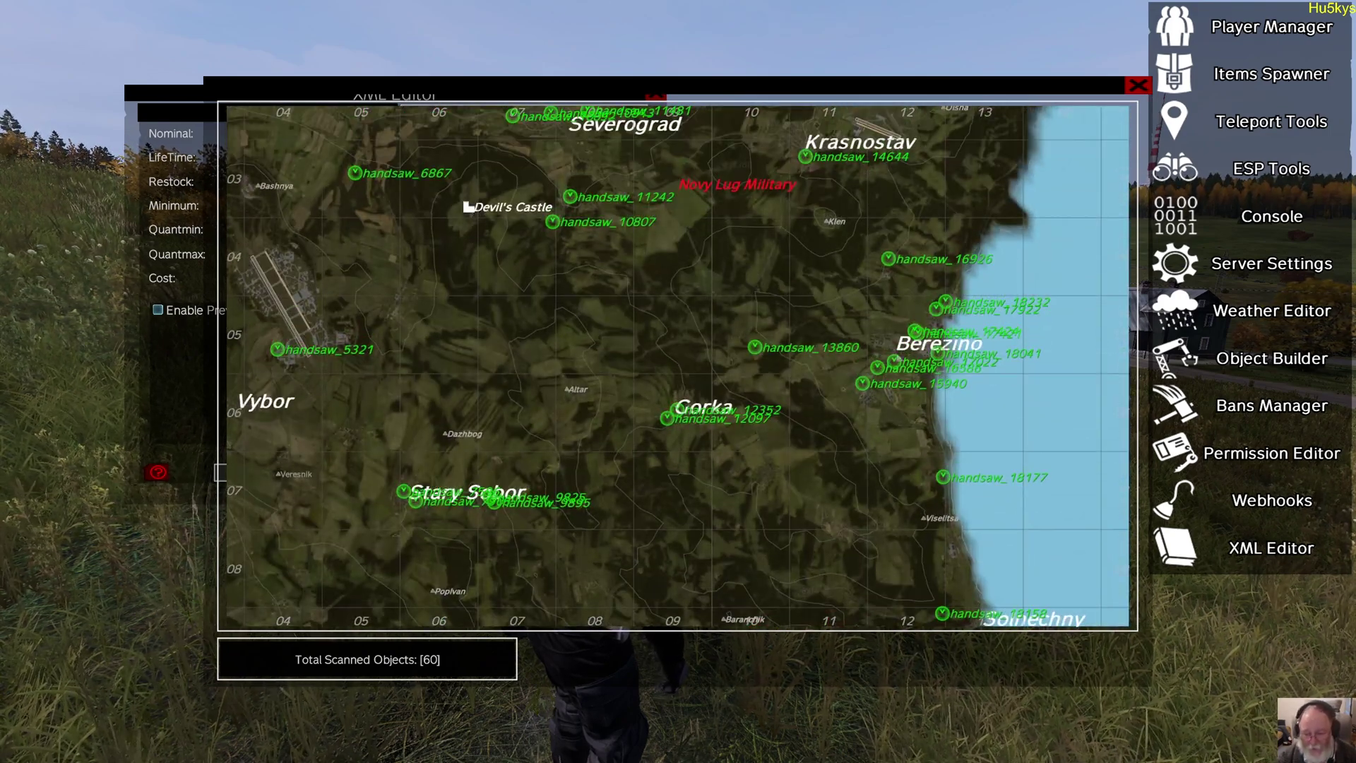
{"action": "scroll", "coordinate": [946, 360], "scroll_direction": "up", "scroll_amount": 5}
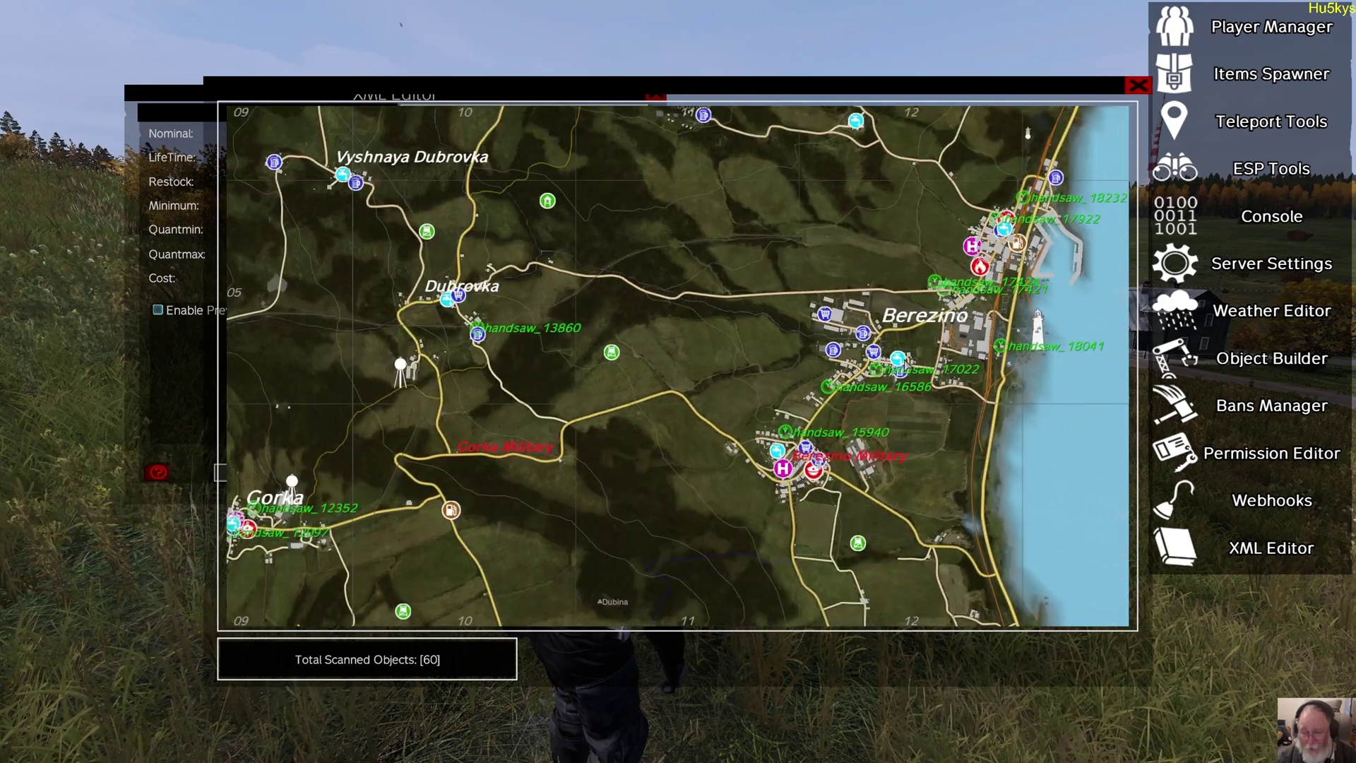
{"action": "scroll", "coordinate": [875, 371], "scroll_direction": "down", "scroll_amount": 4}
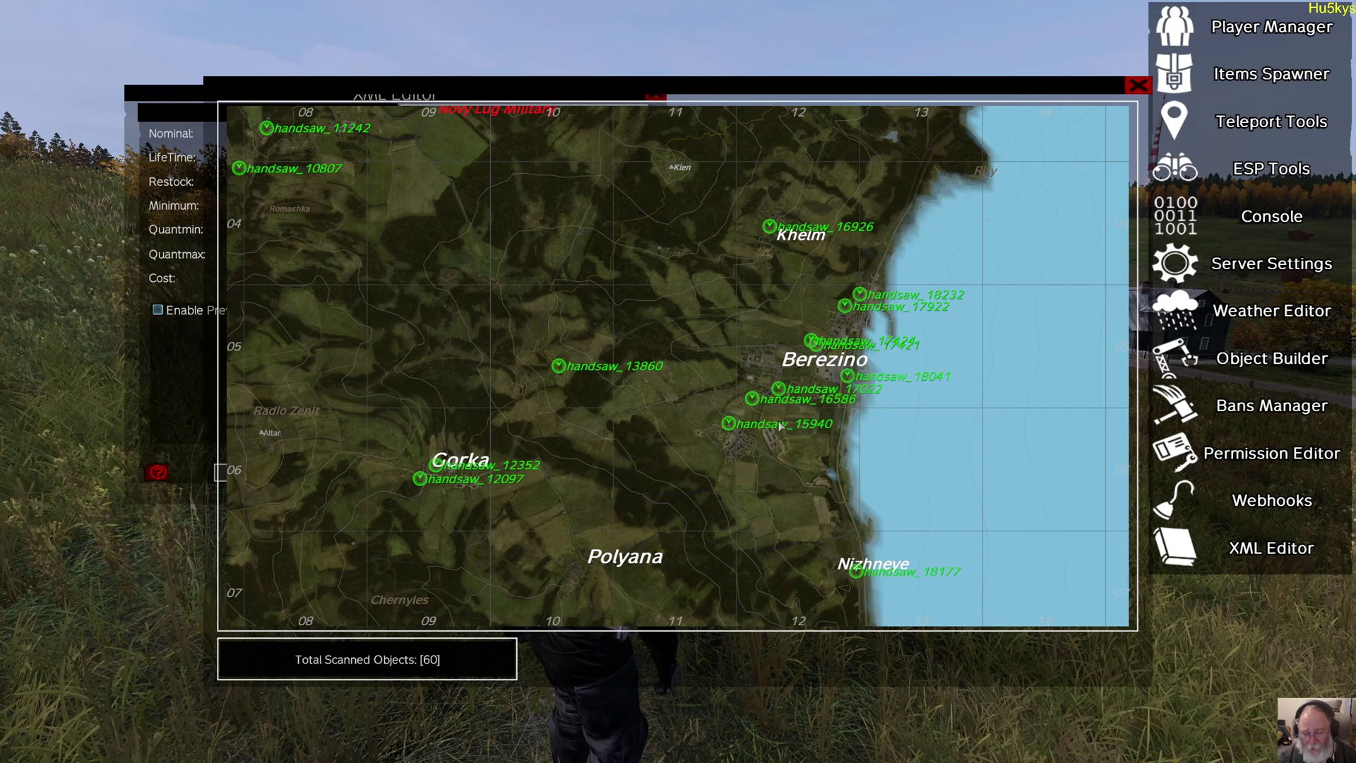
- Examine the scanned handsaw locations around Gorka, Khelm, Berezino and Nizhneye, and close the scan map
{"action": "scroll", "coordinate": [779, 426], "scroll_direction": "up", "scroll_amount": 5}
{"action": "scroll", "coordinate": [810, 397], "scroll_direction": "down", "scroll_amount": 3}
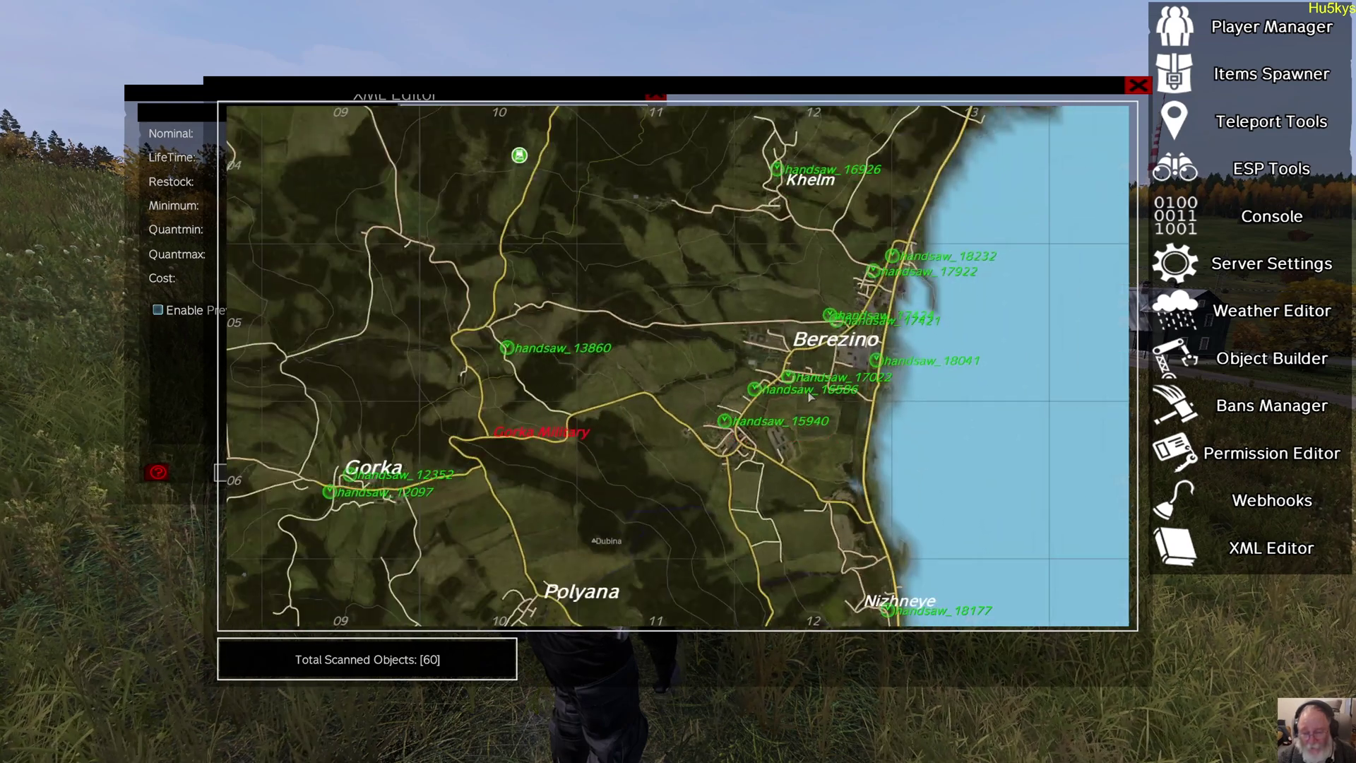
{"action": "scroll", "coordinate": [810, 397], "scroll_direction": "down", "scroll_amount": 2}
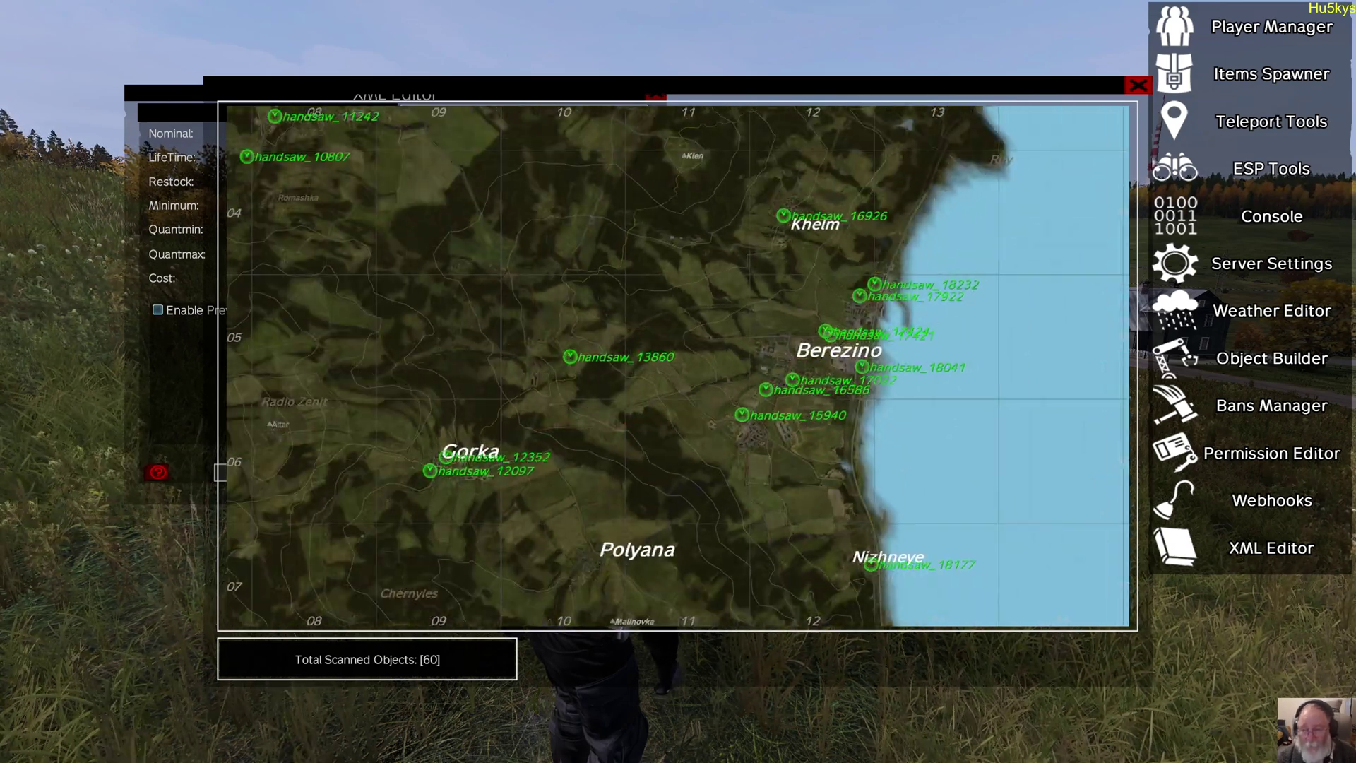
{"action": "left_click", "coordinate": [1137, 86]}
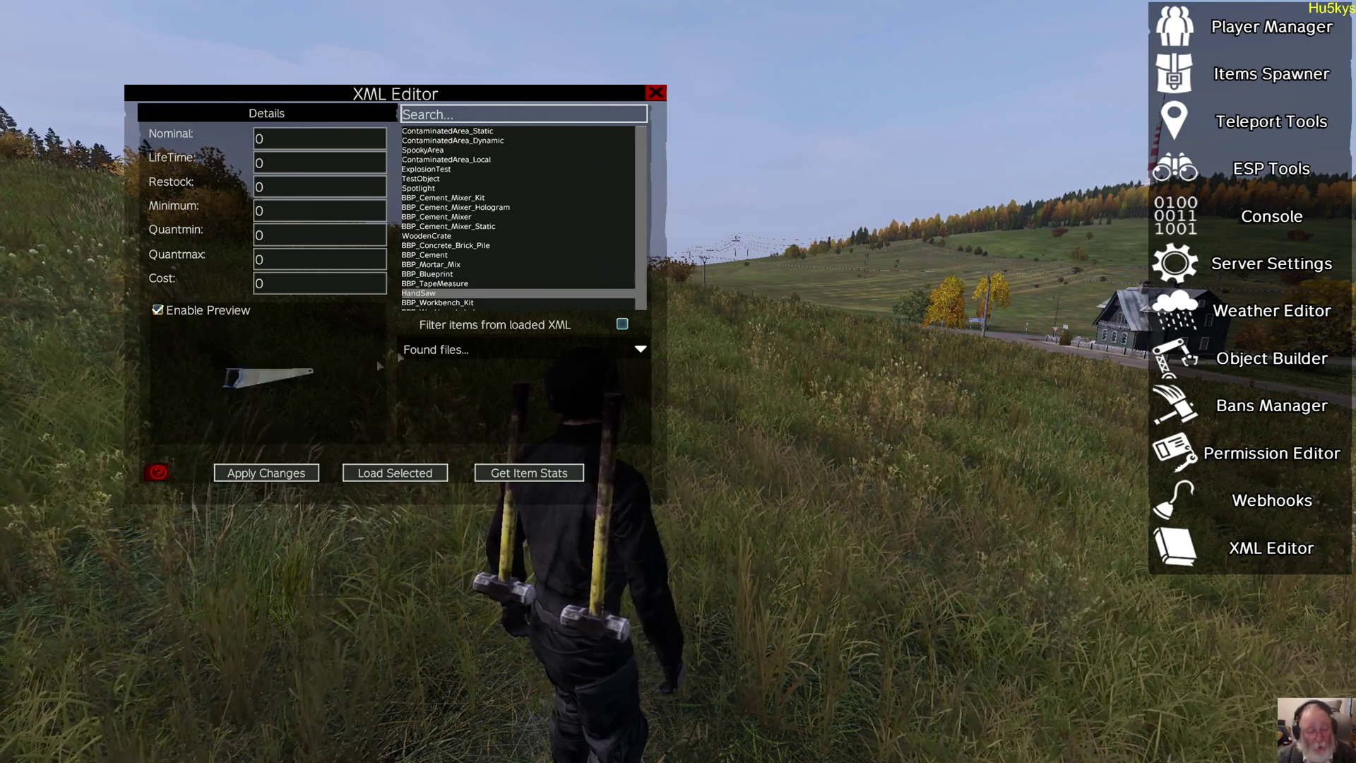
- Rotate the HandSaw preview model and check which XML files are available to load
{"action": "mouse_move", "coordinate": [282, 380]}
{"action": "left_mouse_down"}
{"action": "mouse_move", "coordinate": [242, 388]}
{"action": "mouse_move", "coordinate": [273, 401]}
{"action": "mouse_move", "coordinate": [279, 388]}
{"action": "mouse_move", "coordinate": [224, 387]}
{"action": "mouse_move", "coordinate": [256, 382]}
{"action": "mouse_move", "coordinate": [220, 402]}
{"action": "mouse_move", "coordinate": [259, 385]}
{"action": "left_mouse_up"}
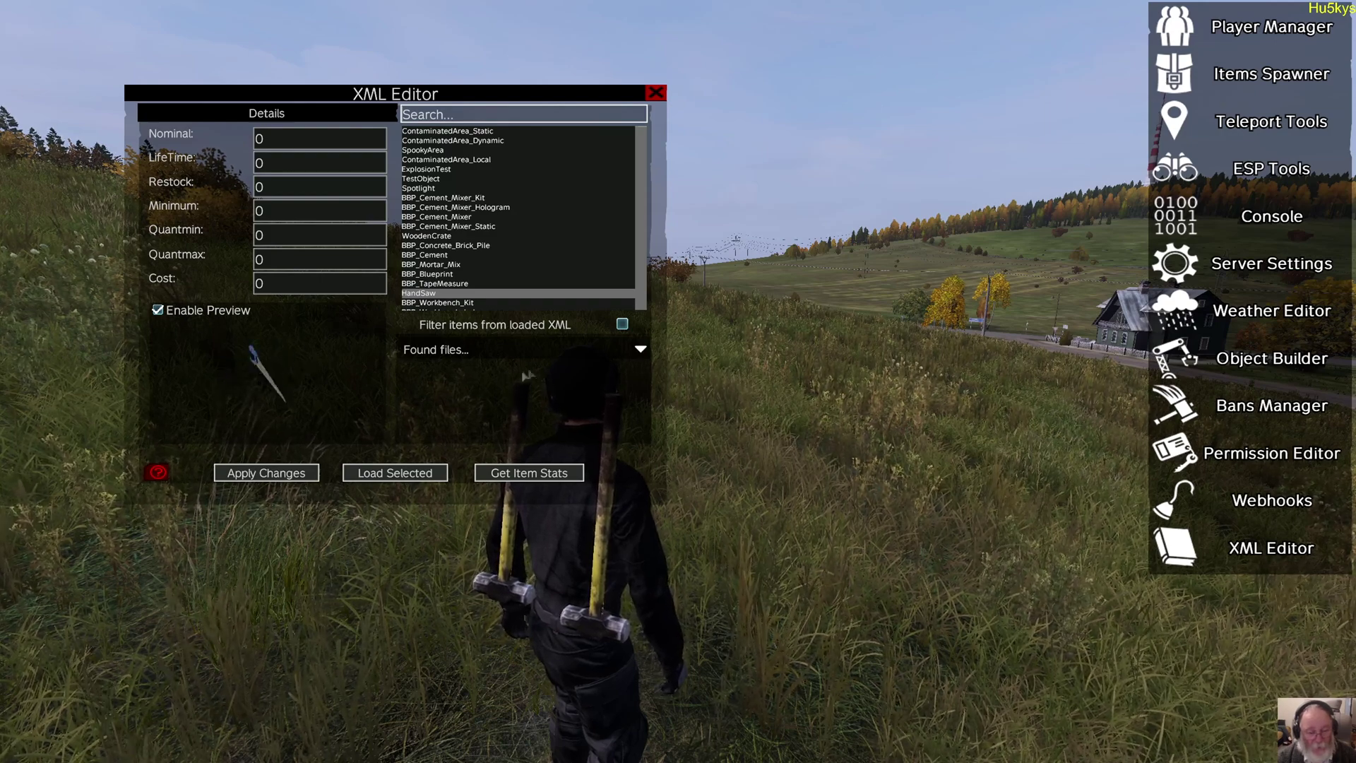
{"action": "left_click", "coordinate": [640, 350]}
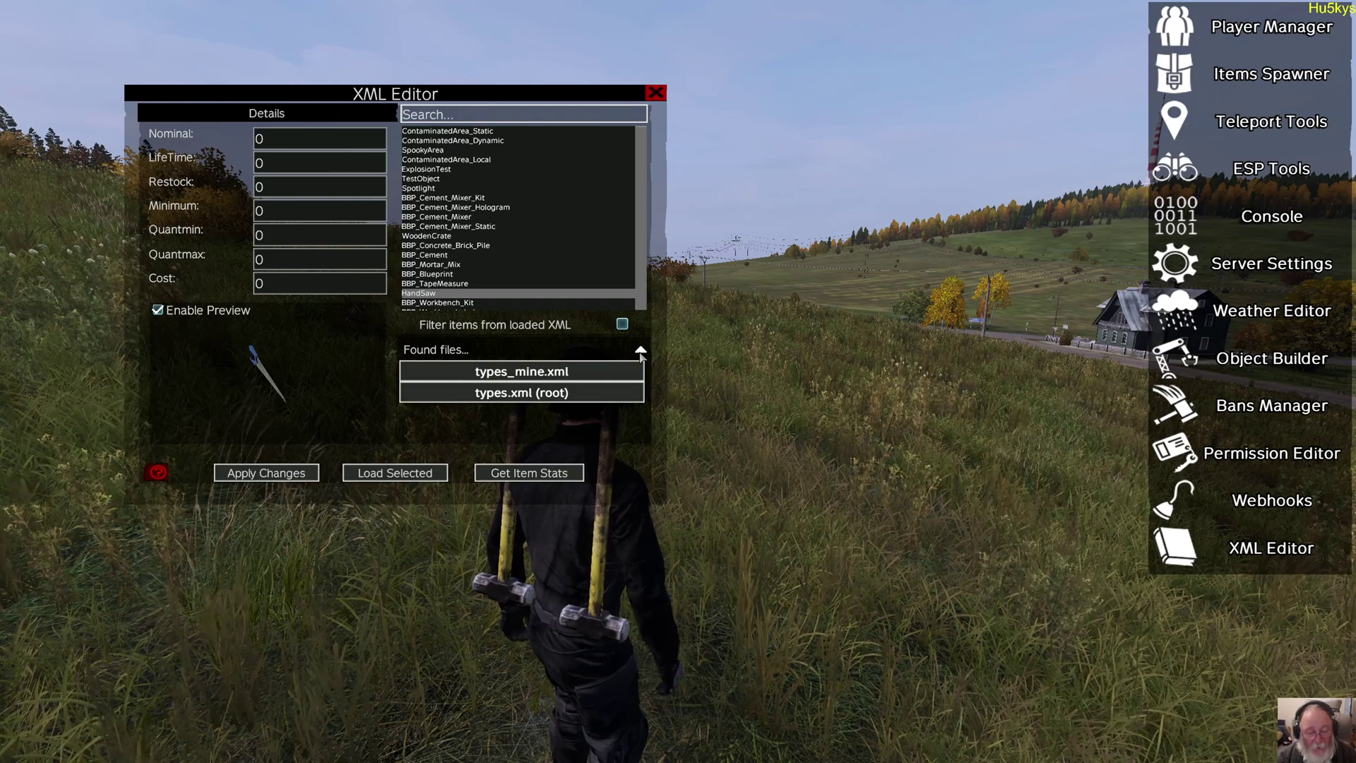
{"action": "left_click", "coordinate": [640, 351]}
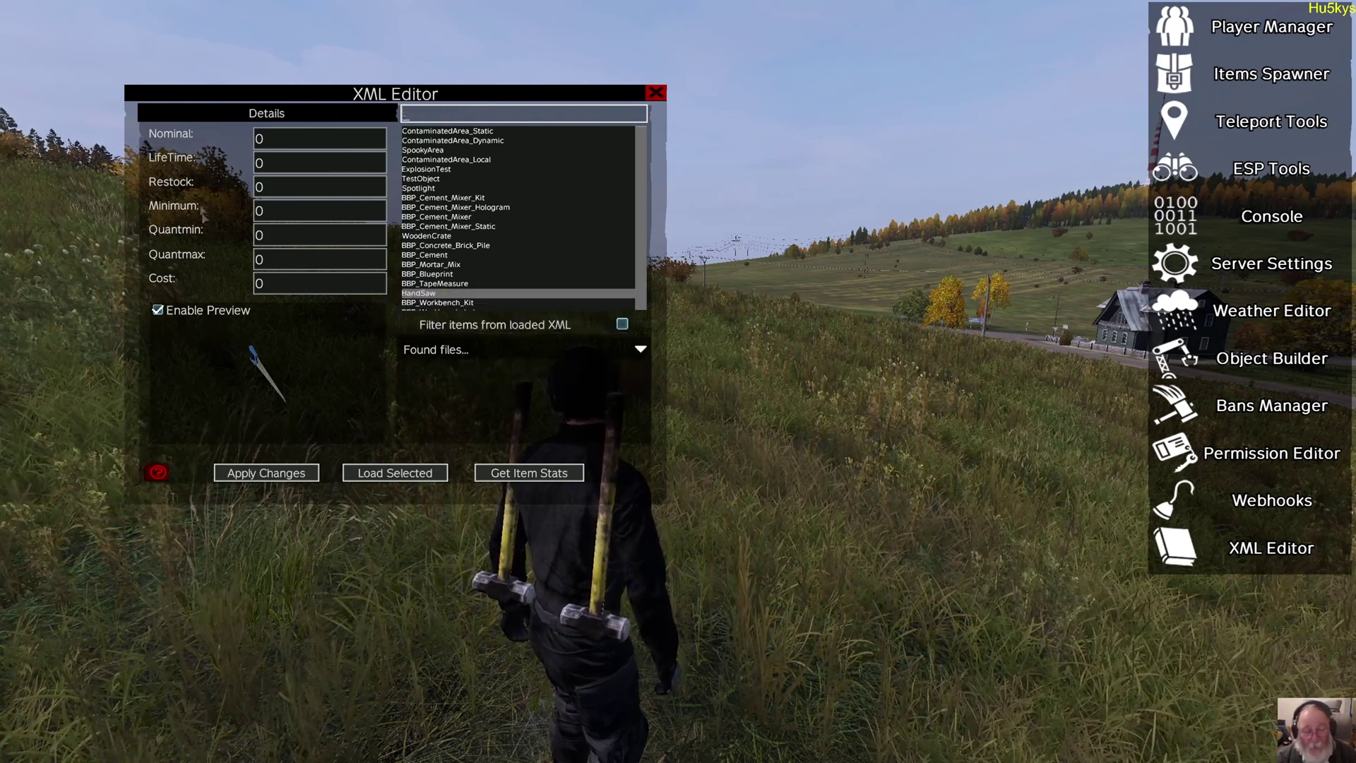
- Get item stats for BBP_TapeMeasure and close its scan map
{"action": "left_click", "coordinate": [448, 284]}
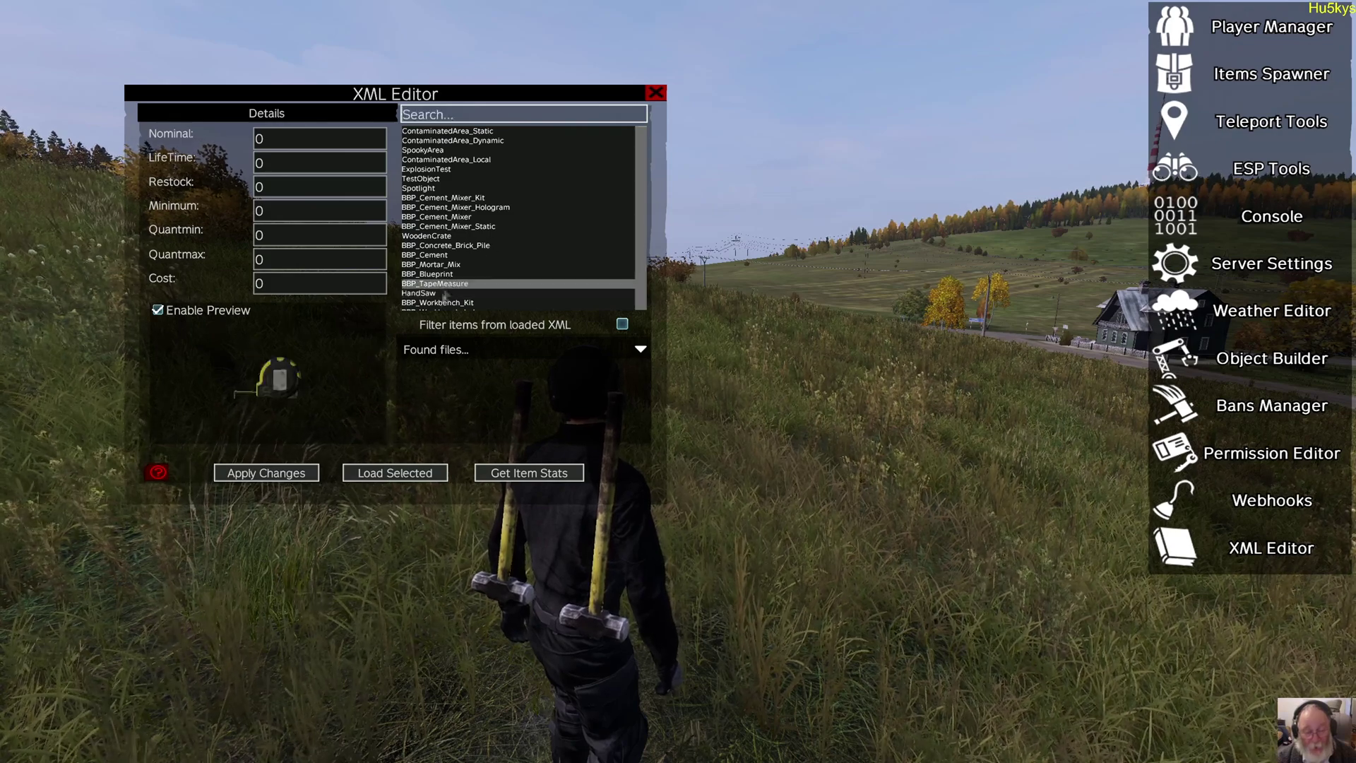
{"action": "left_click", "coordinate": [530, 479]}
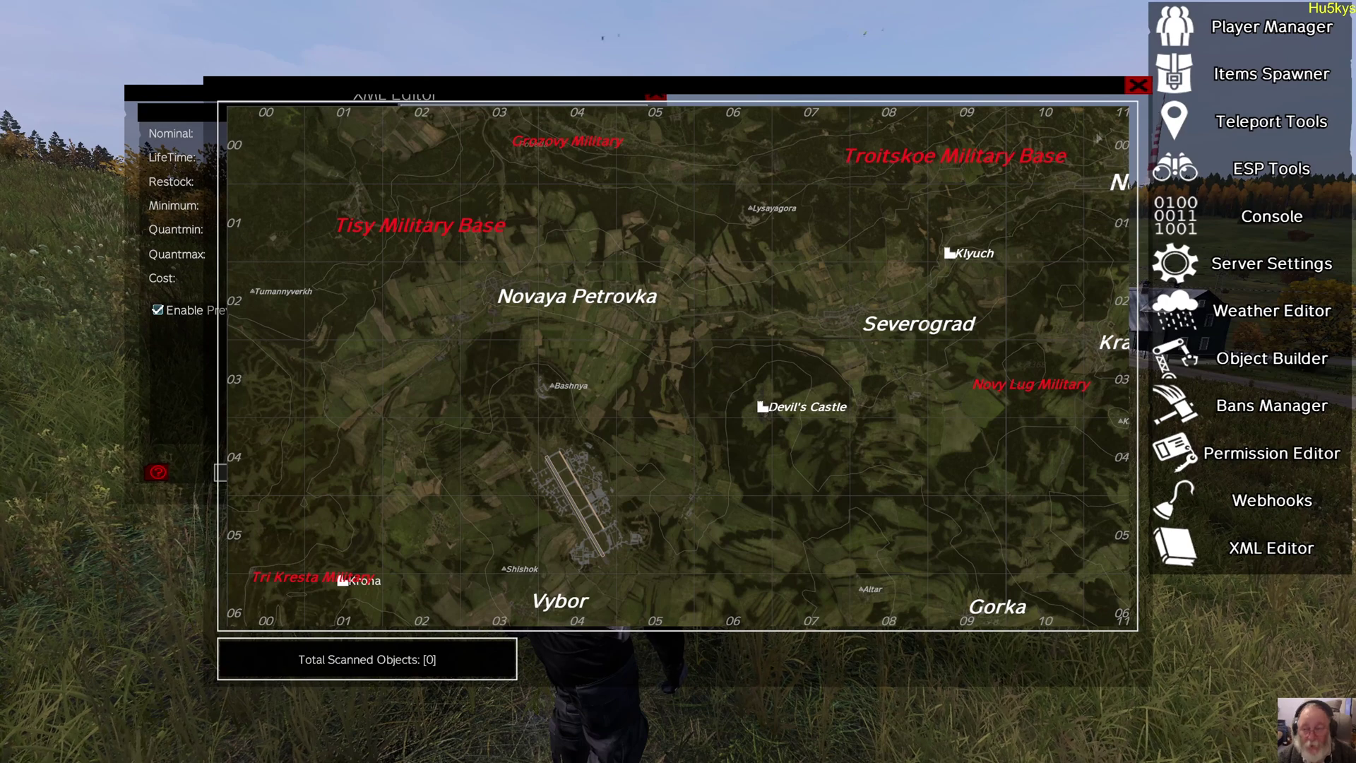
{"action": "left_click", "coordinate": [1137, 88]}
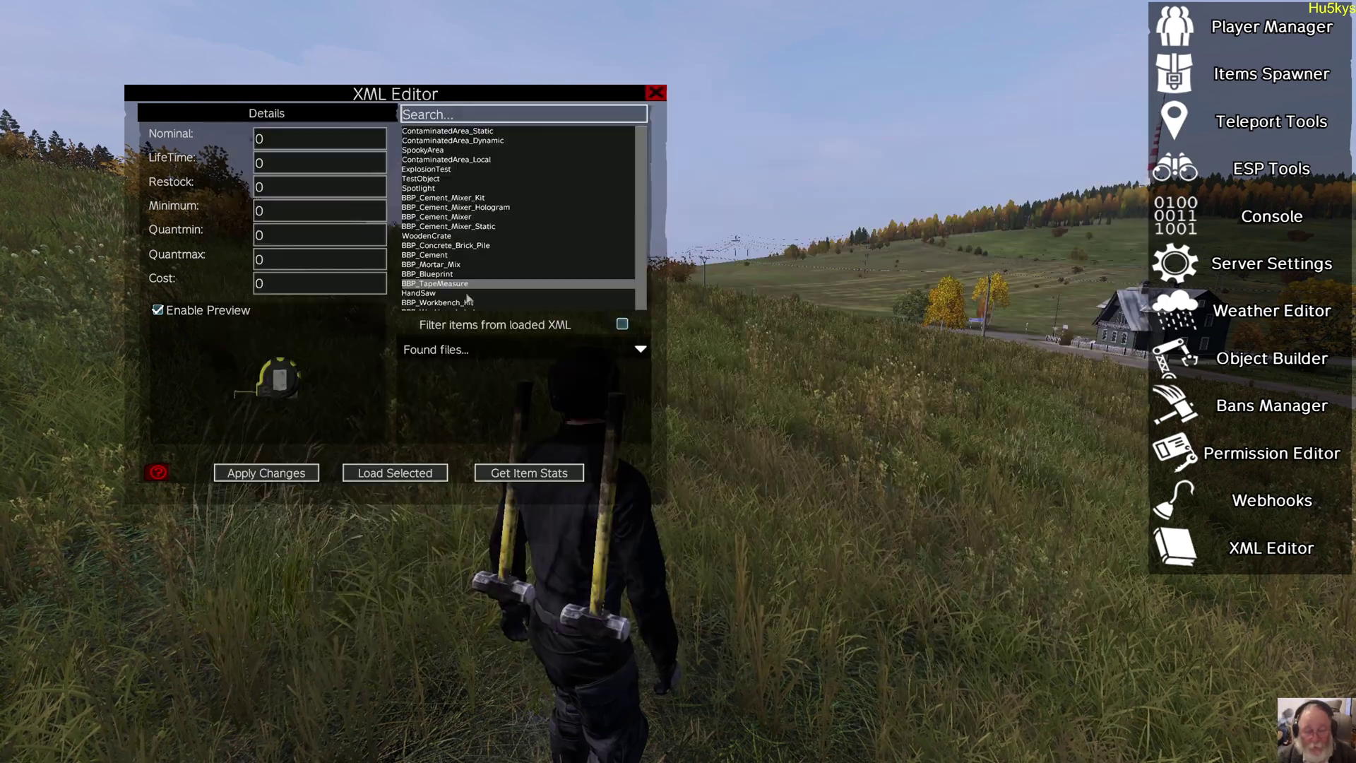
- Browse the item previews from BBP_Workbench down through the SV building entries to SV_RuinedSubwayTunnel
{"action": "scroll", "coordinate": [422, 284], "scroll_direction": "down", "scroll_amount": 2}
{"action": "left_click", "coordinate": [423, 302]}
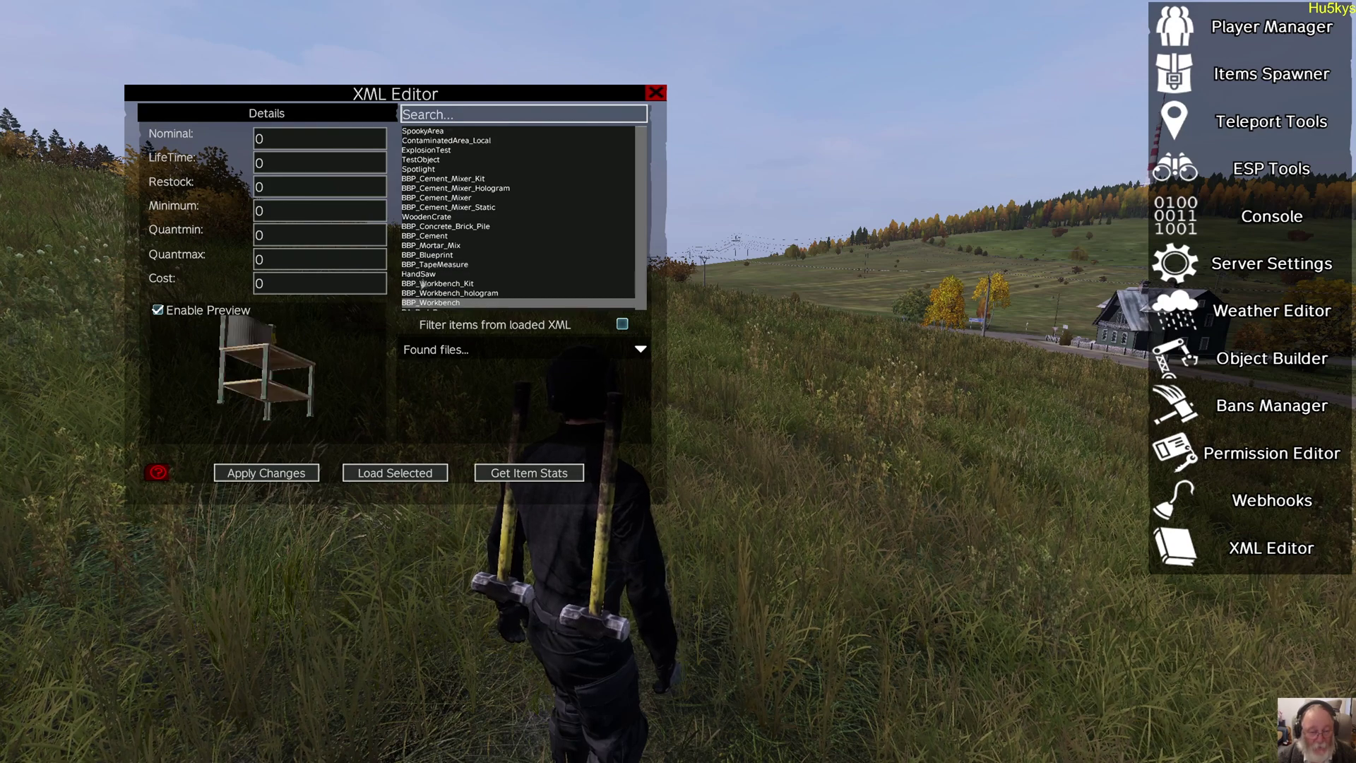
{"action": "key", "text": "Down"}
{"action": "key", "text": "Down"}
{"action": "key", "text": "Down"}
{"action": "key", "text": "Down"}
{"action": "key", "text": "Down"}
{"action": "key", "text": "Down"}
{"action": "key", "text": "Down"}
{"action": "key", "text": "Down"}
{"action": "key", "text": "Down"}
{"action": "key", "text": "Down"}
{"action": "key", "text": "Down"}
{"action": "key", "text": "Down"}
{"action": "key", "text": "Down"}
{"action": "key", "text": "Down"}
{"action": "key", "text": "Down"}
{"action": "key", "text": "Down"}
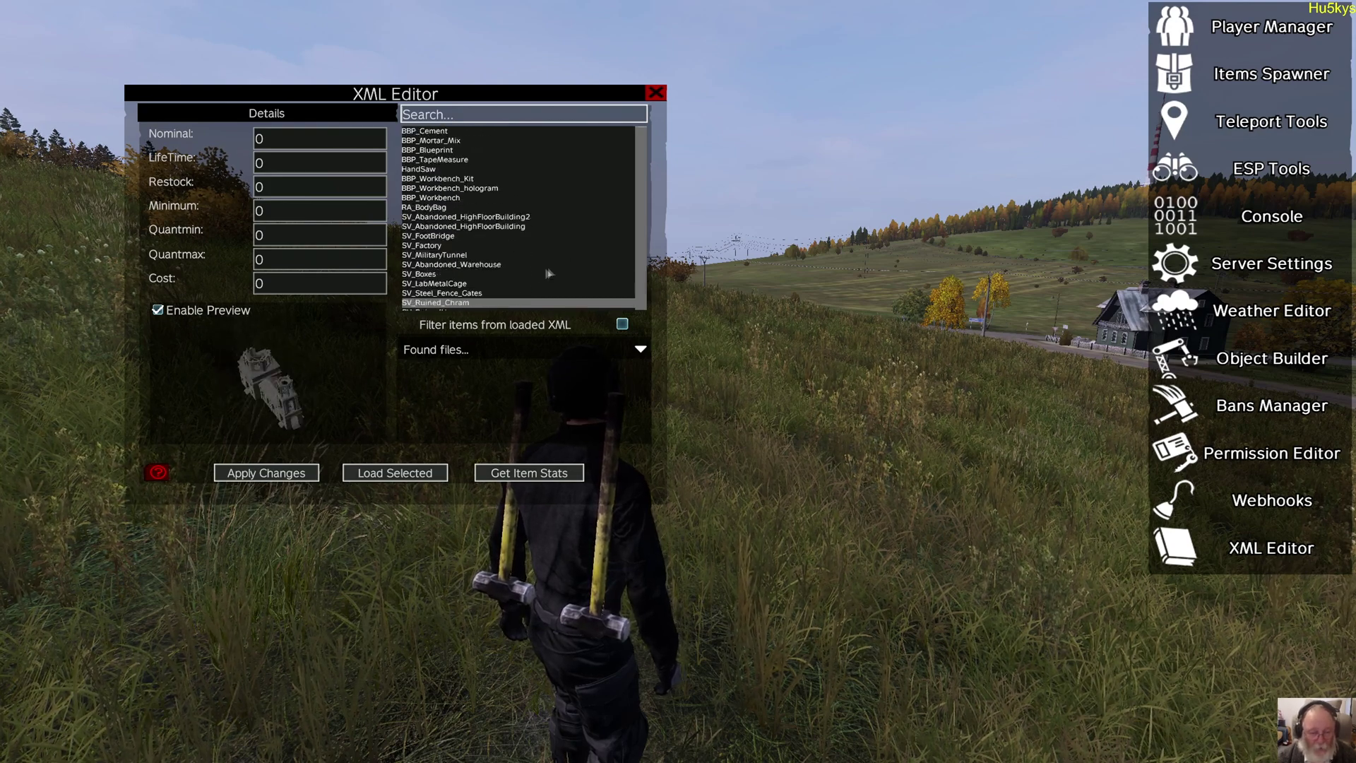
{"action": "key", "text": "Down"}
{"action": "key", "text": "Down"}
{"action": "key", "text": "Down"}
{"action": "key", "text": "Down"}
{"action": "key", "text": "Down"}
{"action": "key", "text": "Down"}
{"action": "key", "text": "Down"}
{"action": "key", "text": "Down"}
{"action": "key", "text": "Down"}
{"action": "key", "text": "Down"}
{"action": "key", "text": "Down"}
{"action": "key", "text": "Down"}
{"action": "key", "text": "Down"}
{"action": "key", "text": "Down"}
{"action": "key", "text": "Down"}
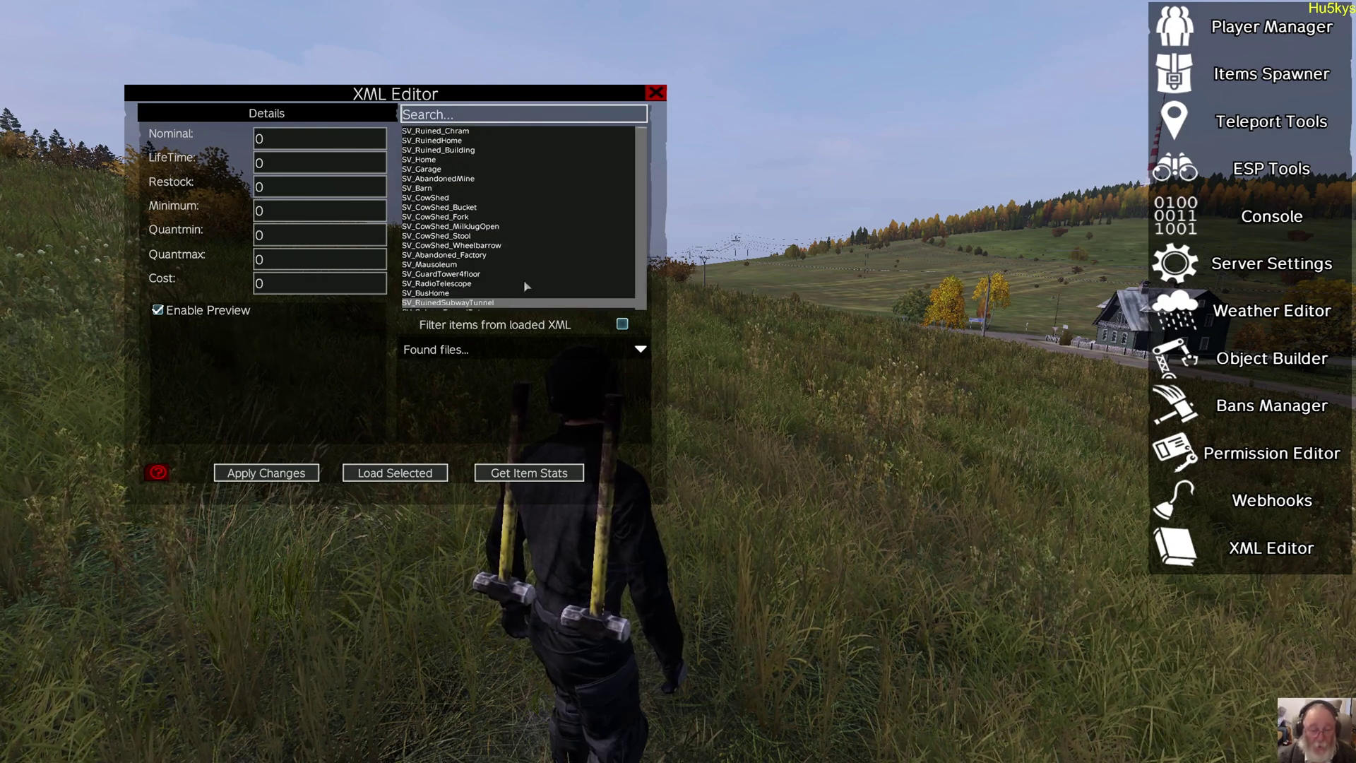
{"action": "left_click", "coordinate": [476, 117]}
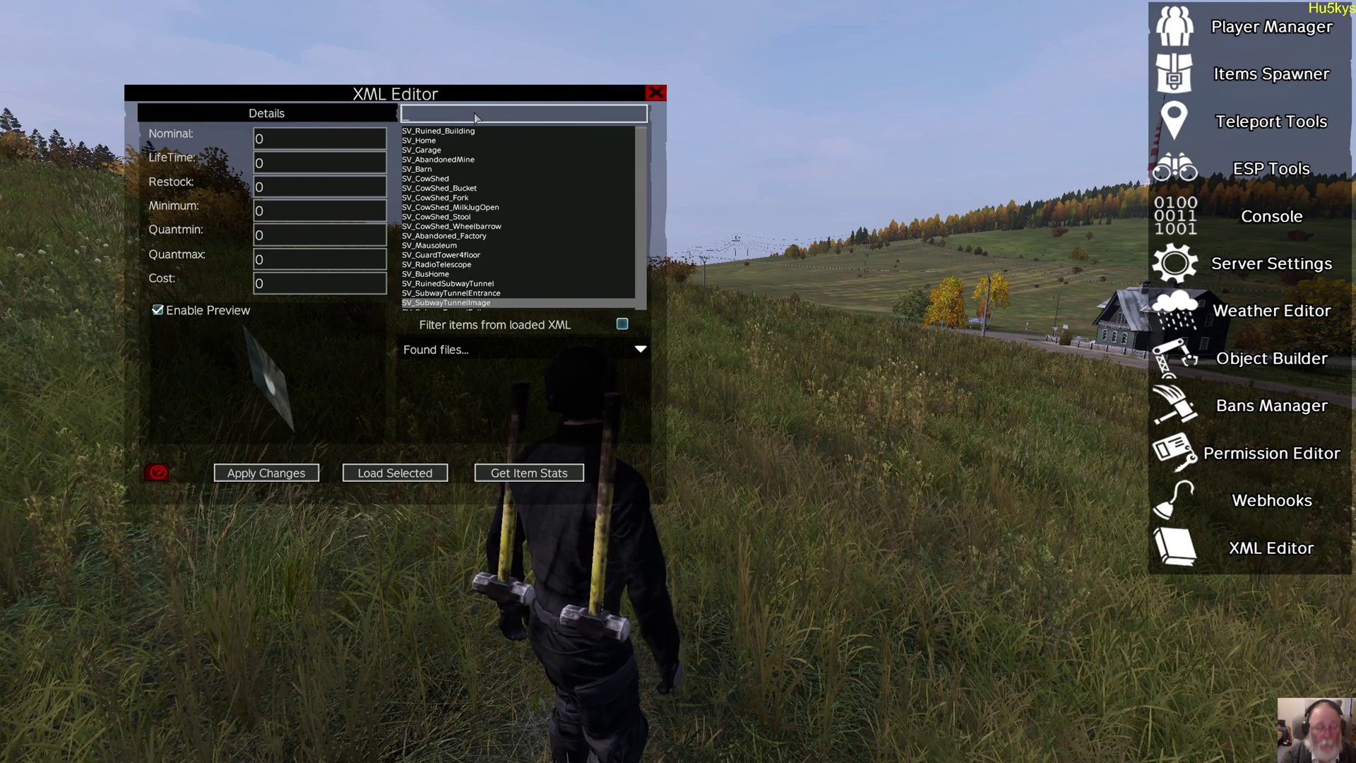
{"action": "type", "text": "as"}
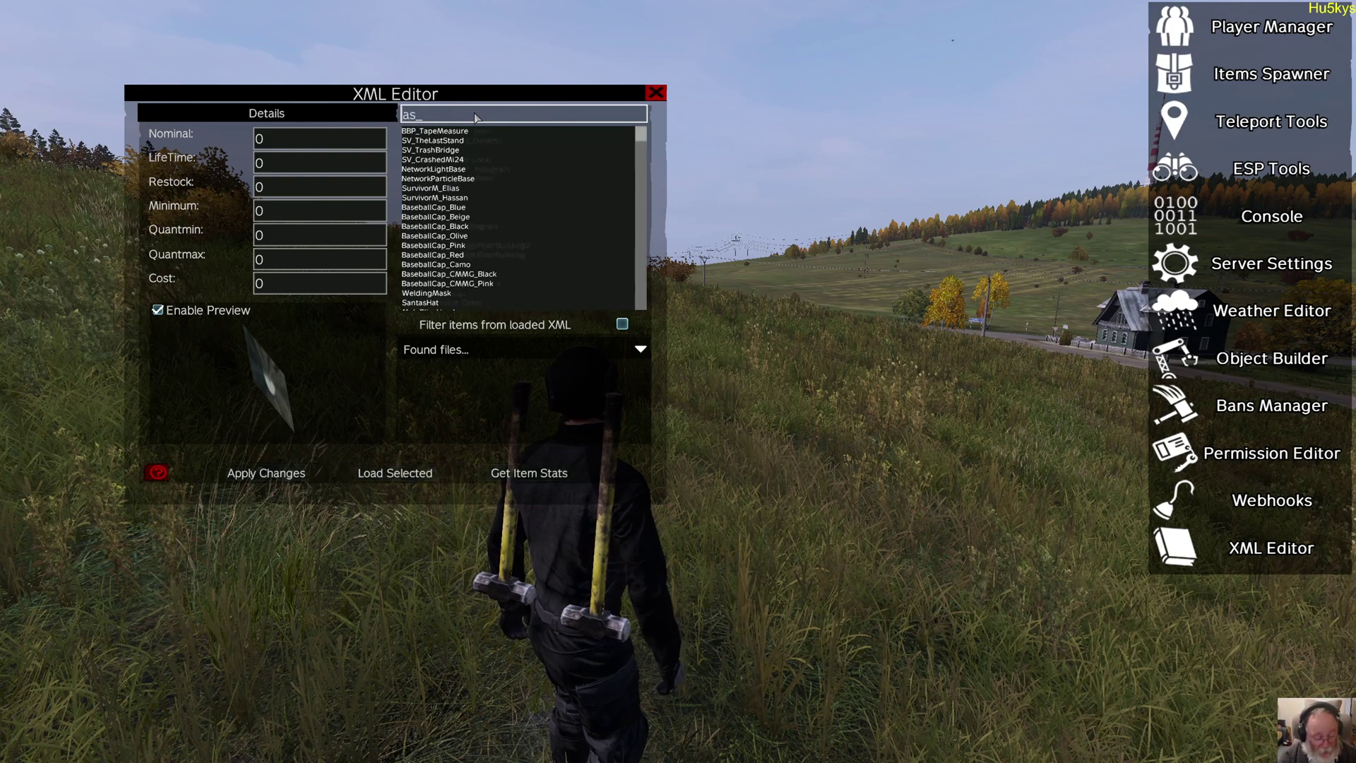
{"action": "type", "text": "50"}
{"action": "key", "text": "BackSpace"}
{"action": "key", "text": "BackSpace"}
{"action": "key", "text": "BackSpace"}
{"action": "key", "text": "BackSpace"}
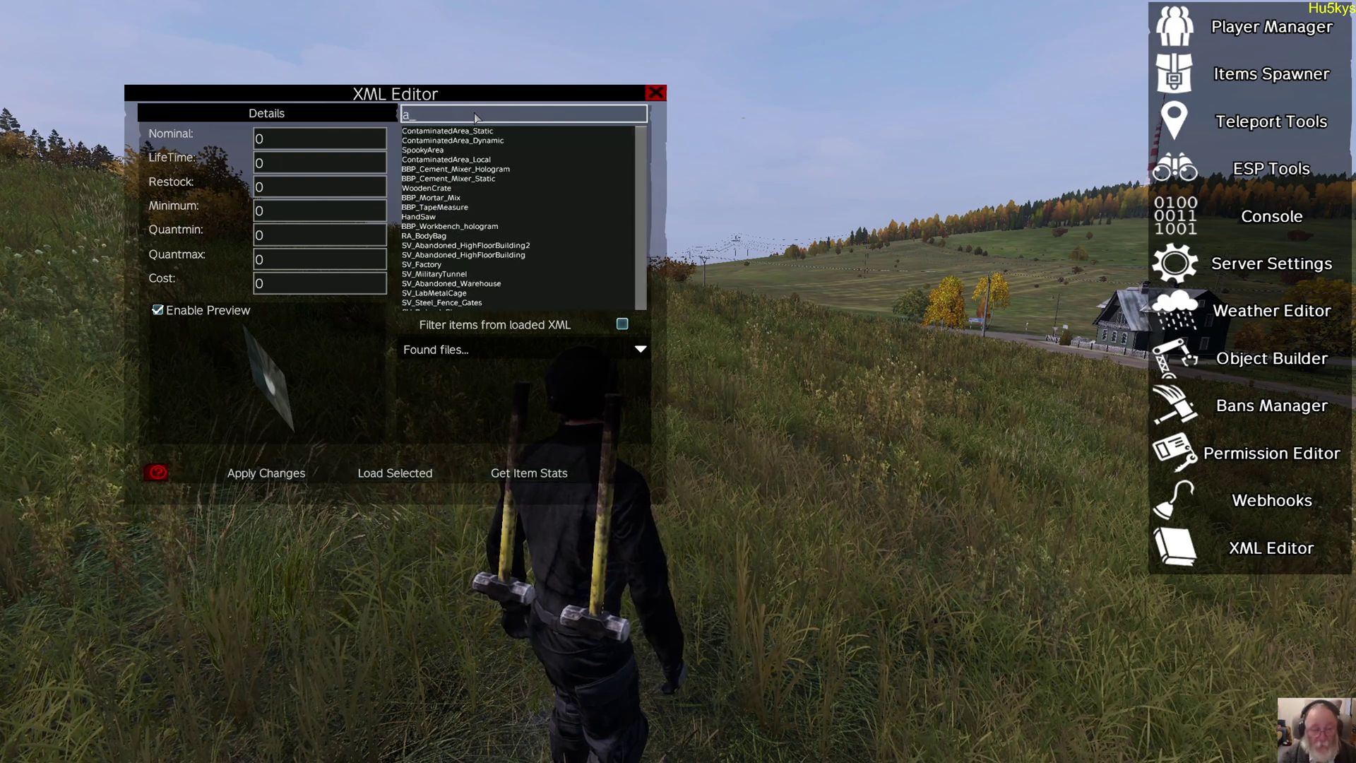
- Filter the item list by "svd" and get item stats for SVD
{"action": "type", "text": "svd_"}
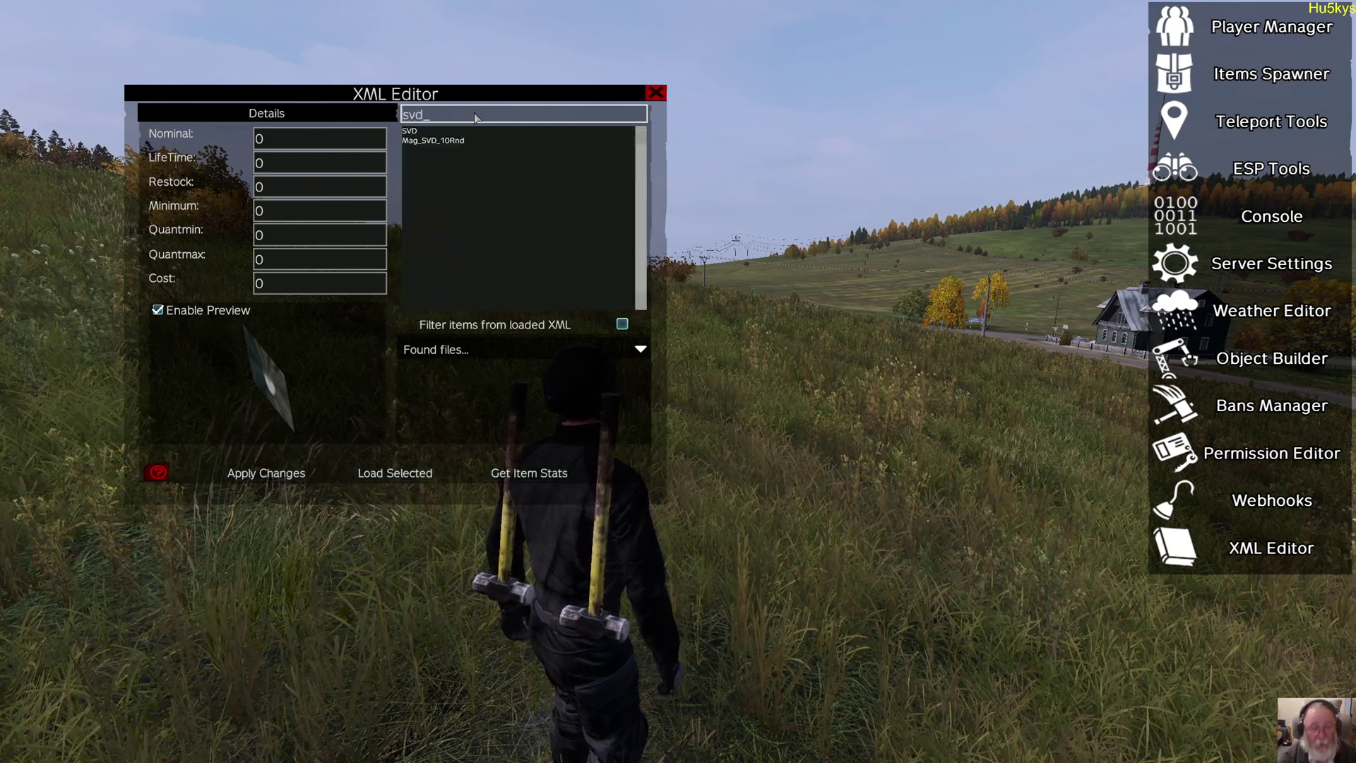
{"action": "left_click", "coordinate": [466, 131]}
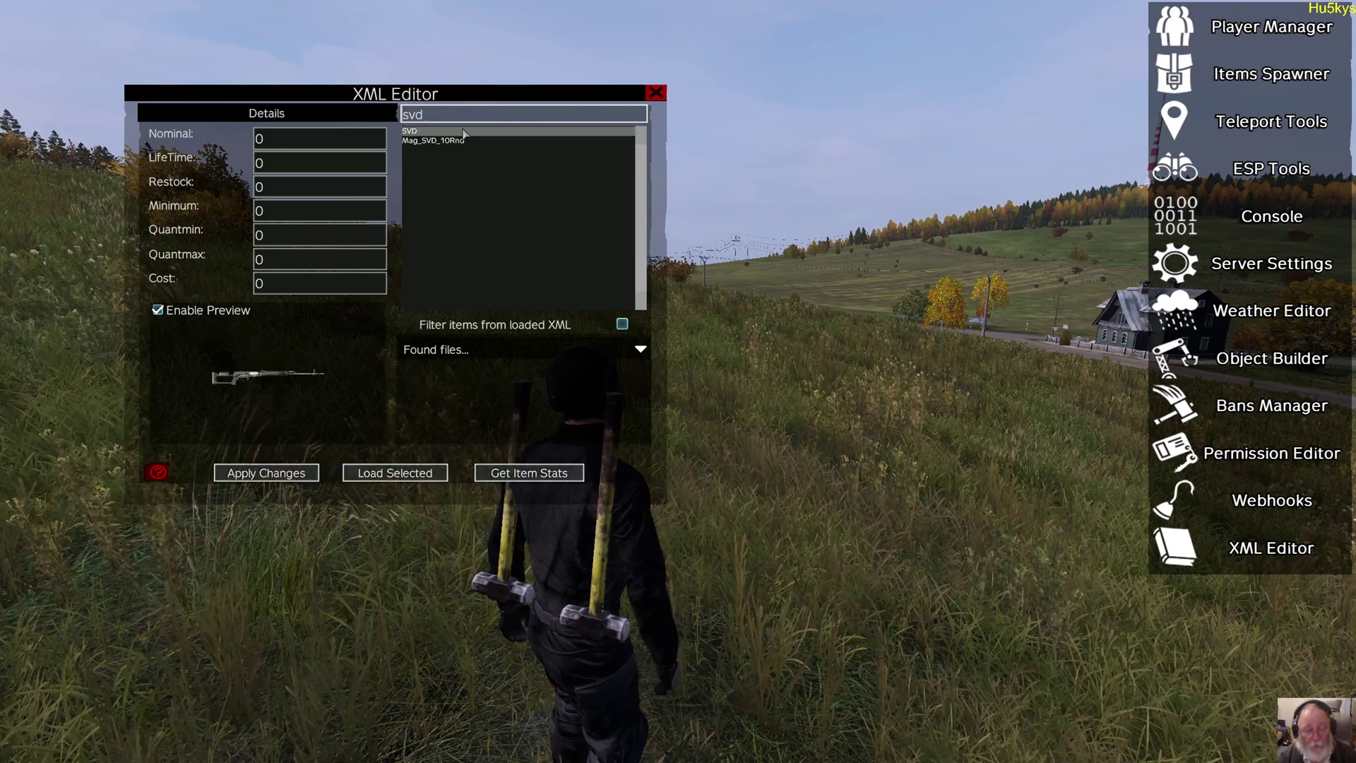
{"action": "left_click", "coordinate": [530, 472]}
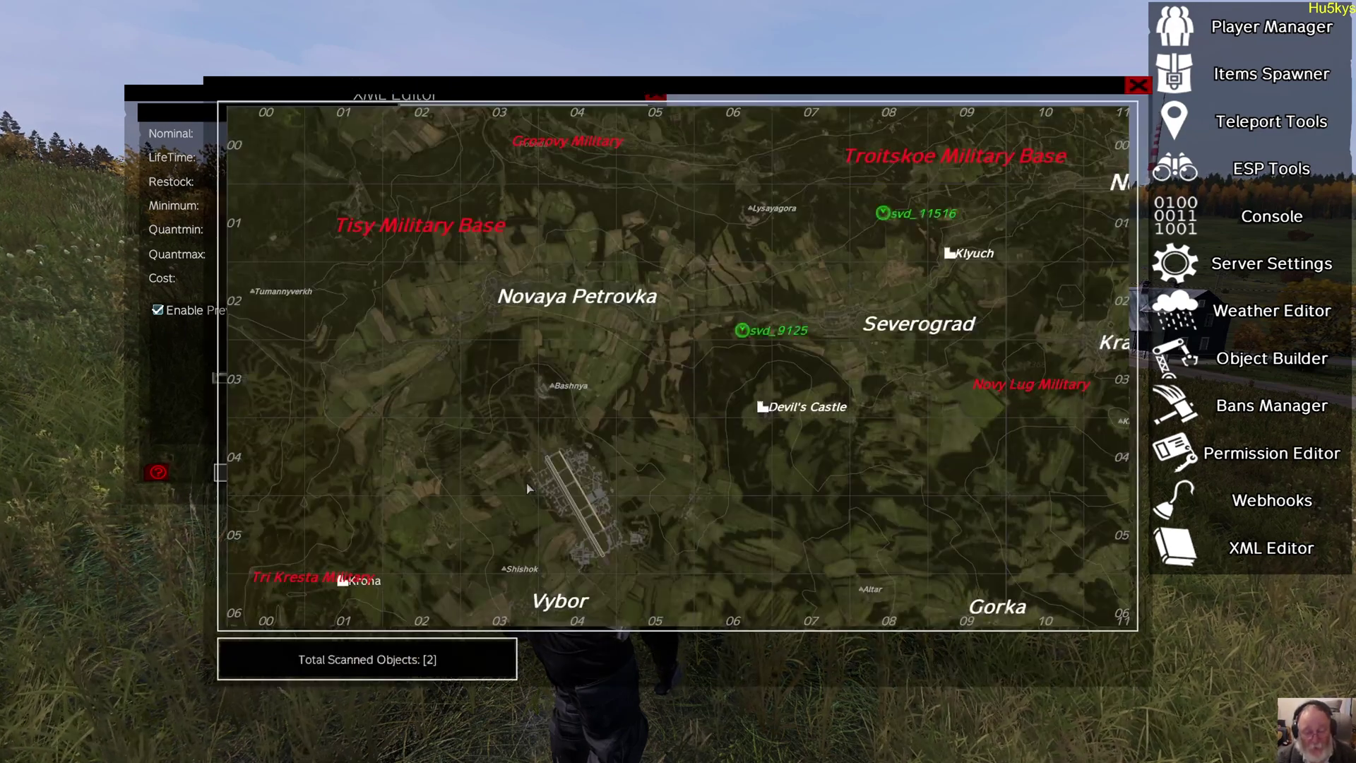
- Teleport to the svd_9125 marker southeast of Ratnove and return to the game view
{"action": "left_click_drag", "start_coordinate": [713, 387], "coordinate": [656, 396]}
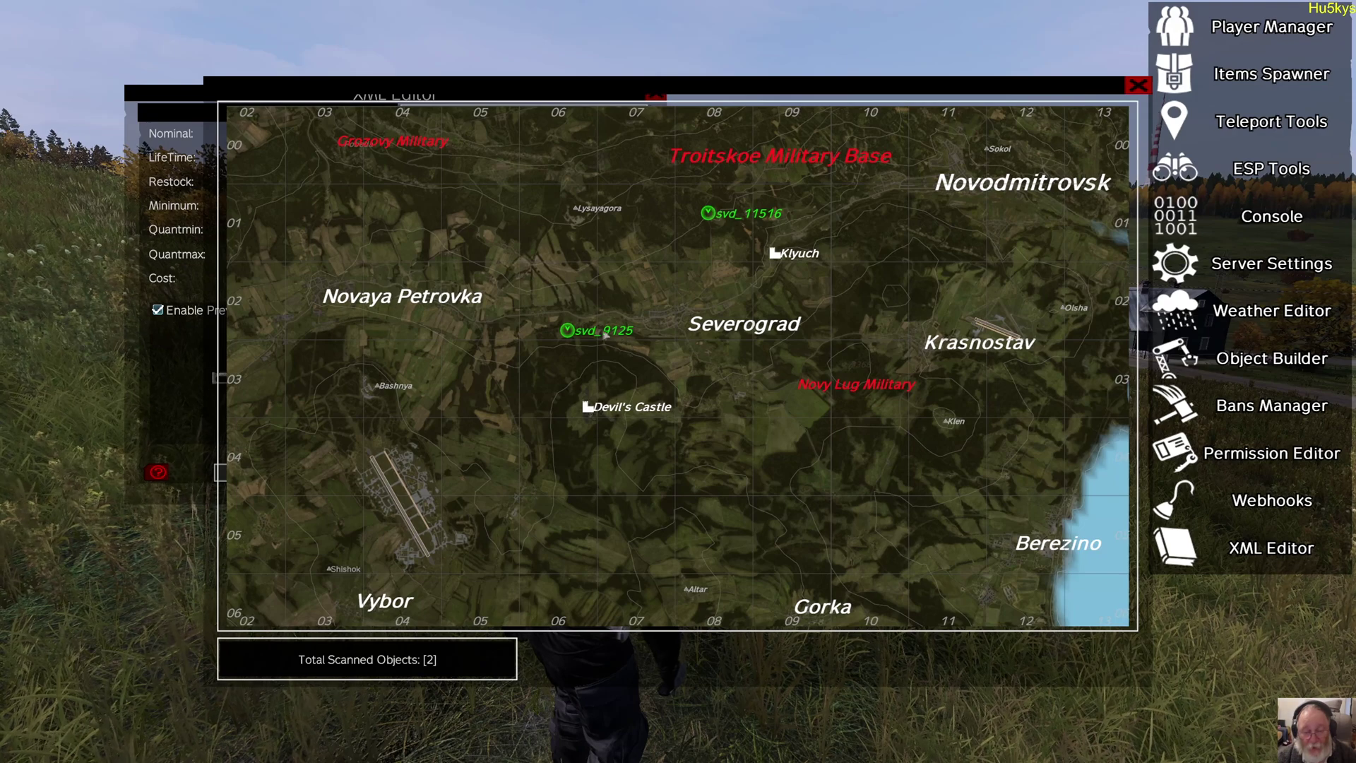
{"action": "scroll", "coordinate": [667, 258], "scroll_direction": "up", "scroll_amount": 5}
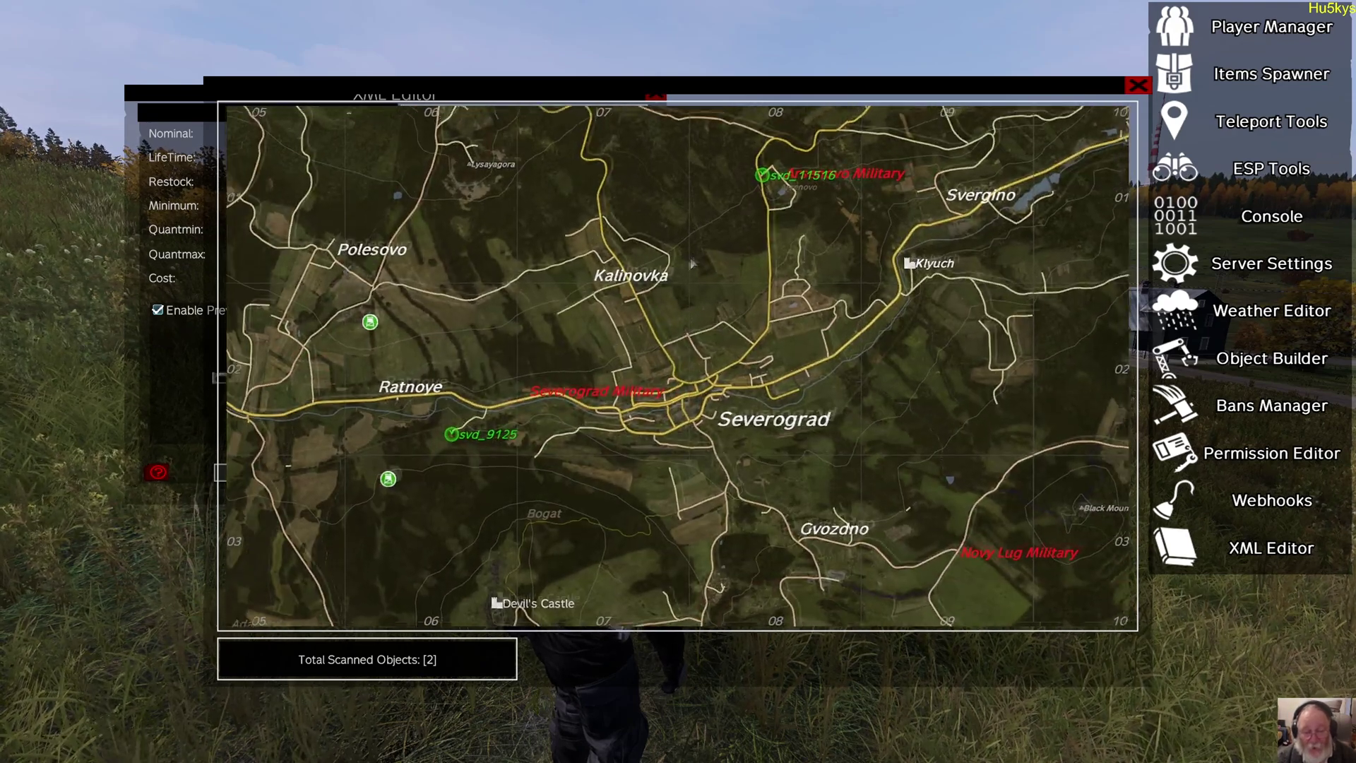
{"action": "left_click_drag", "start_coordinate": [695, 256], "coordinate": [664, 296]}
{"action": "scroll", "coordinate": [669, 301], "scroll_direction": "up", "scroll_amount": 2}
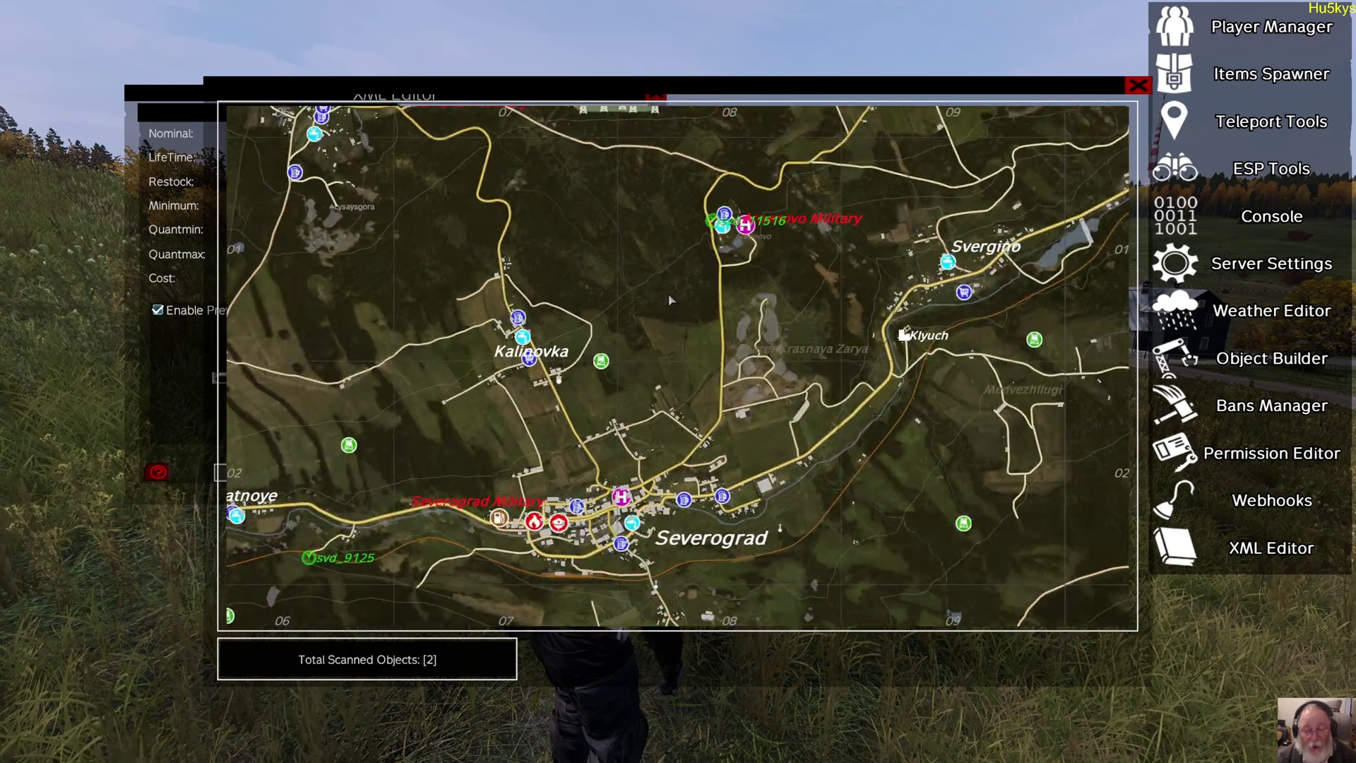
{"action": "left_click_drag", "start_coordinate": [597, 351], "coordinate": [683, 293]}
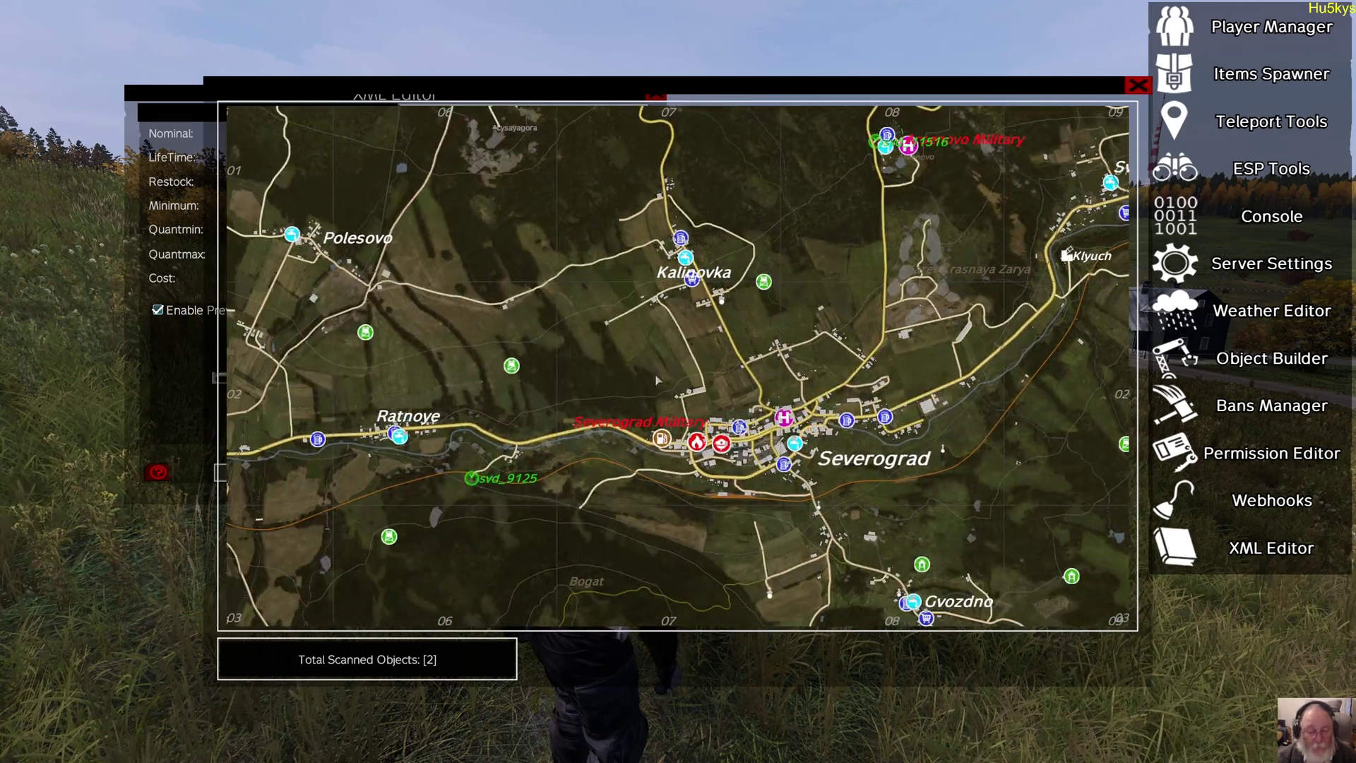
{"action": "left_click_drag", "start_coordinate": [656, 381], "coordinate": [716, 246]}
{"action": "scroll", "coordinate": [541, 342], "scroll_direction": "up", "scroll_amount": 14}
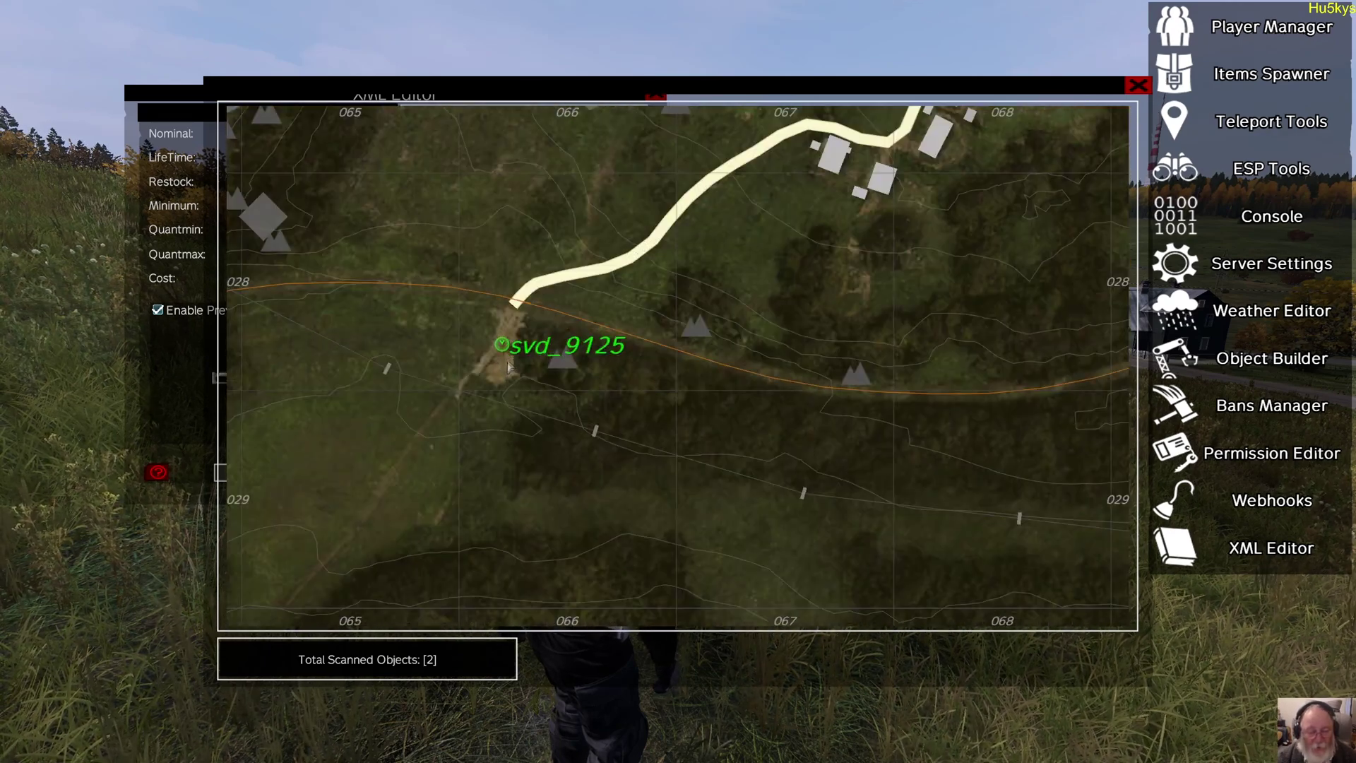
{"action": "scroll", "coordinate": [509, 366], "scroll_direction": "down", "scroll_amount": 4}
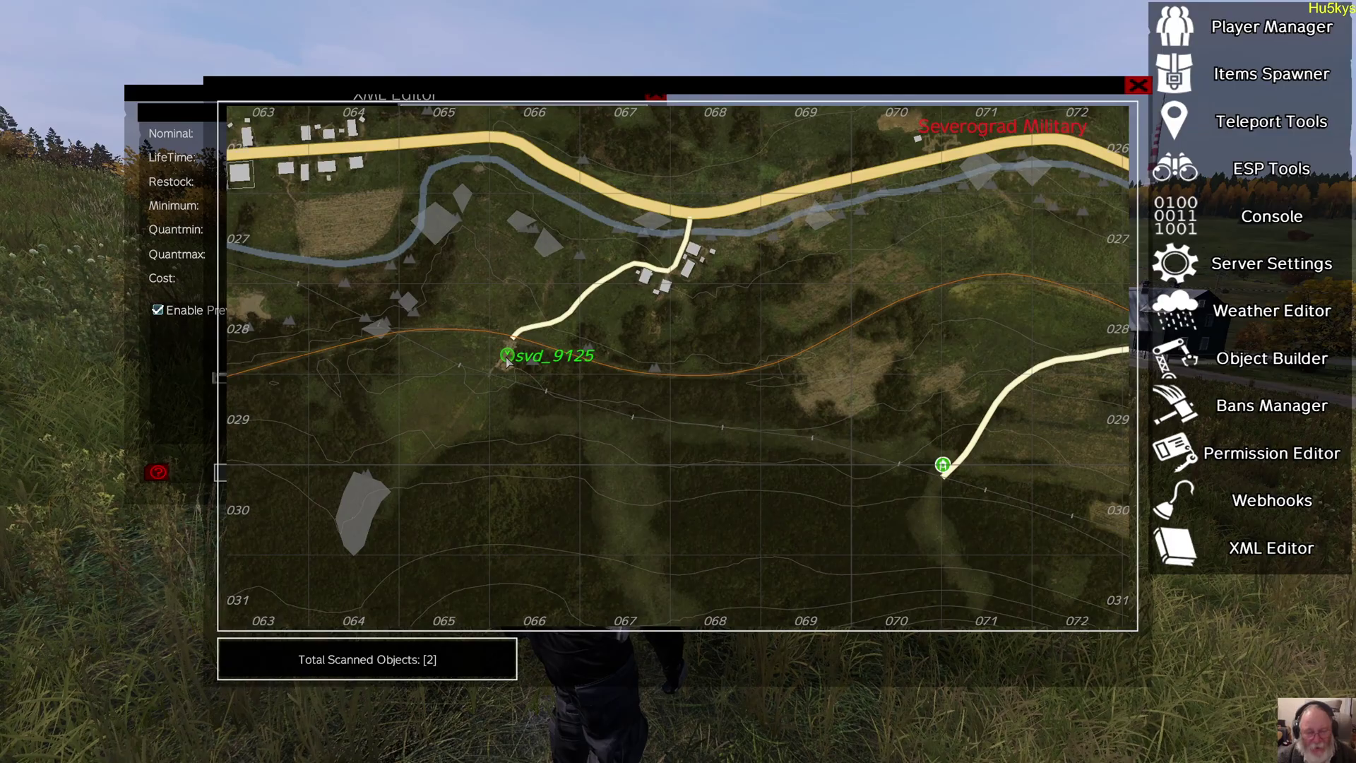
{"action": "double_click", "coordinate": [507, 361]}
{"action": "key", "text": "Escape"}
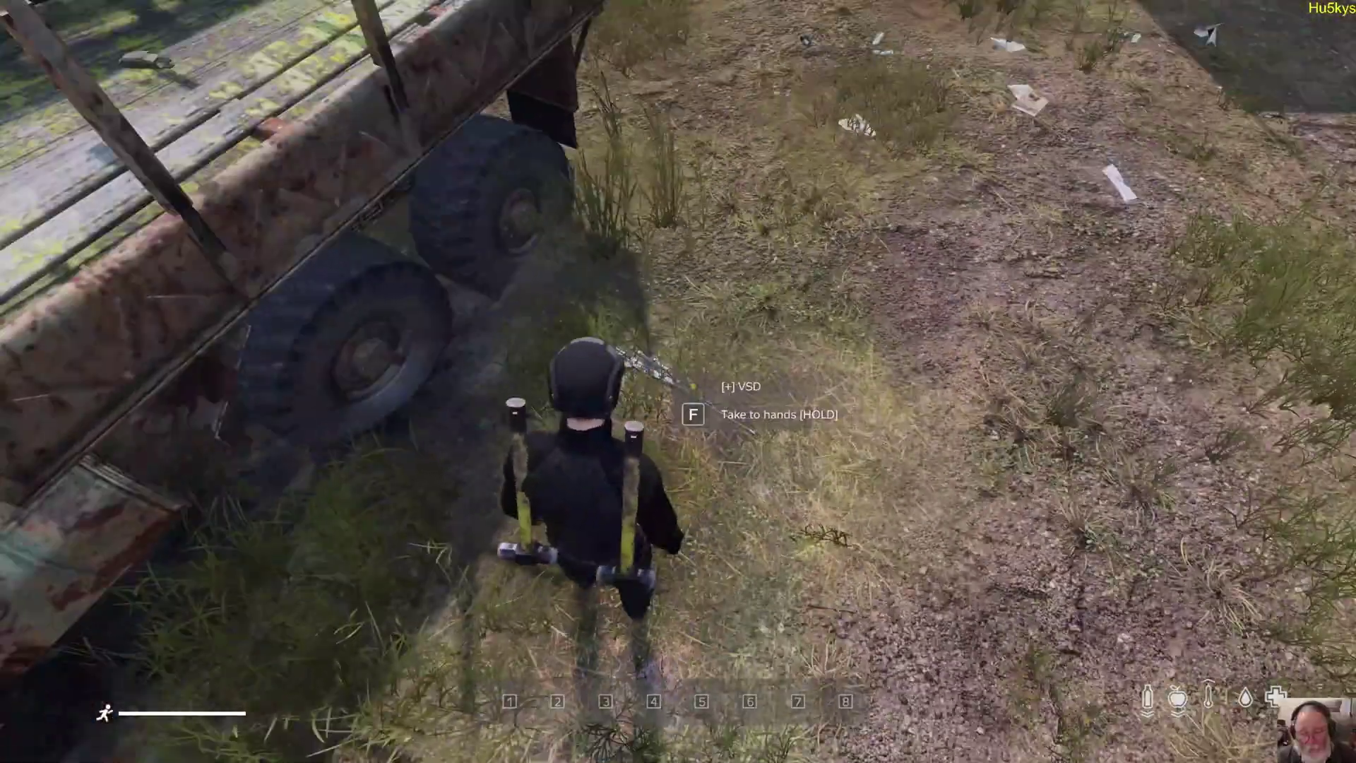
- Take the VSD rifle from the ground into the hands and inspect it with its attachments in the inventory
{"action": "key", "text": "f"}
{"action": "key", "text": "Tab"}
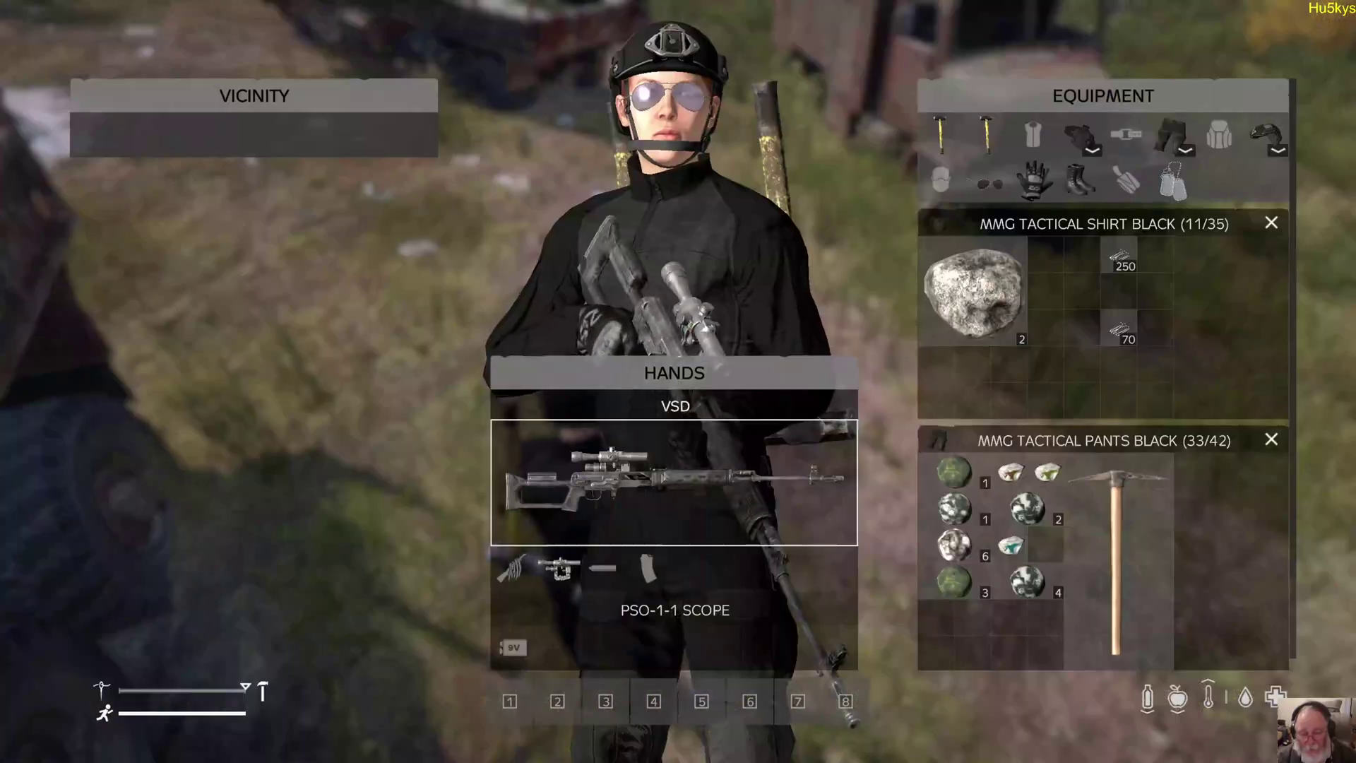
{"action": "mouse_move", "coordinate": [619, 479]}
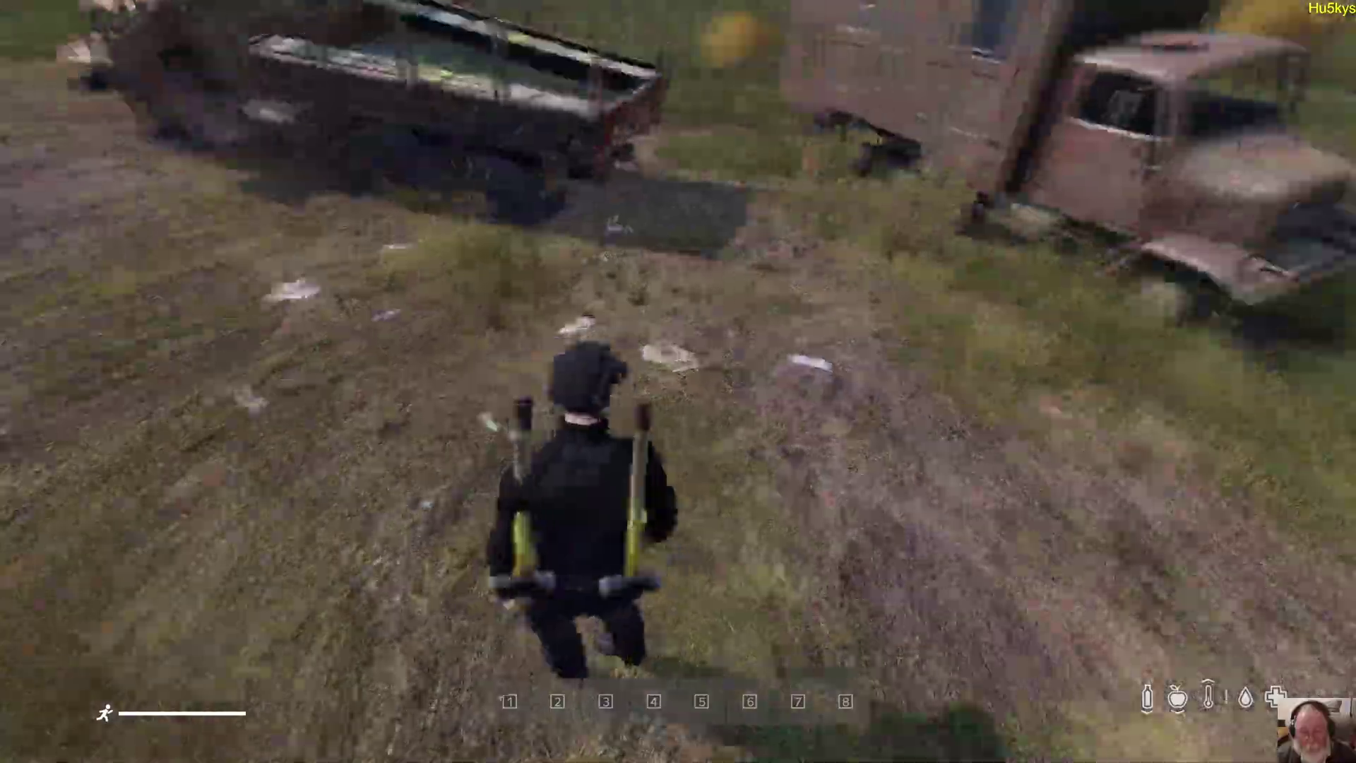
- Reopen the admin tools and close the SVD scan map to return to the XML Editor
{"action": "key", "text": "w"}
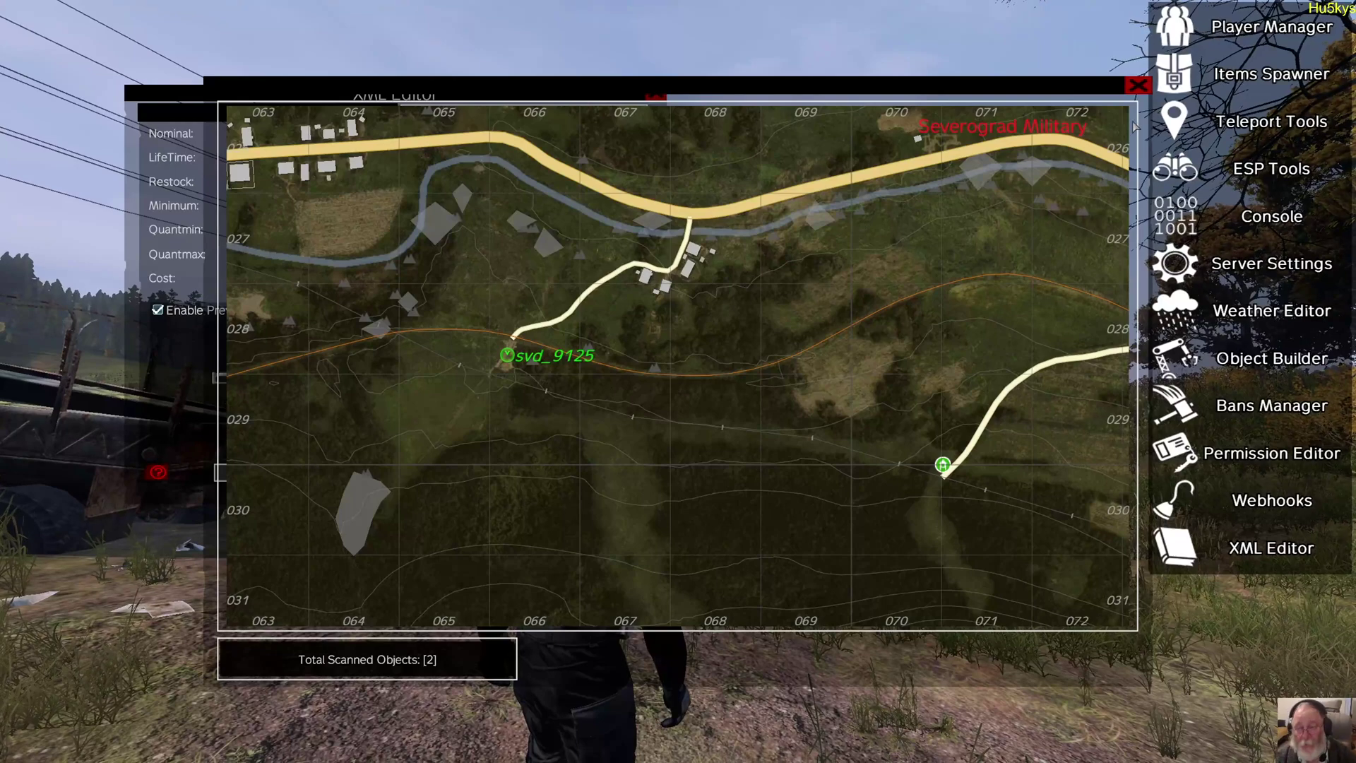
{"action": "left_click", "coordinate": [1138, 84]}
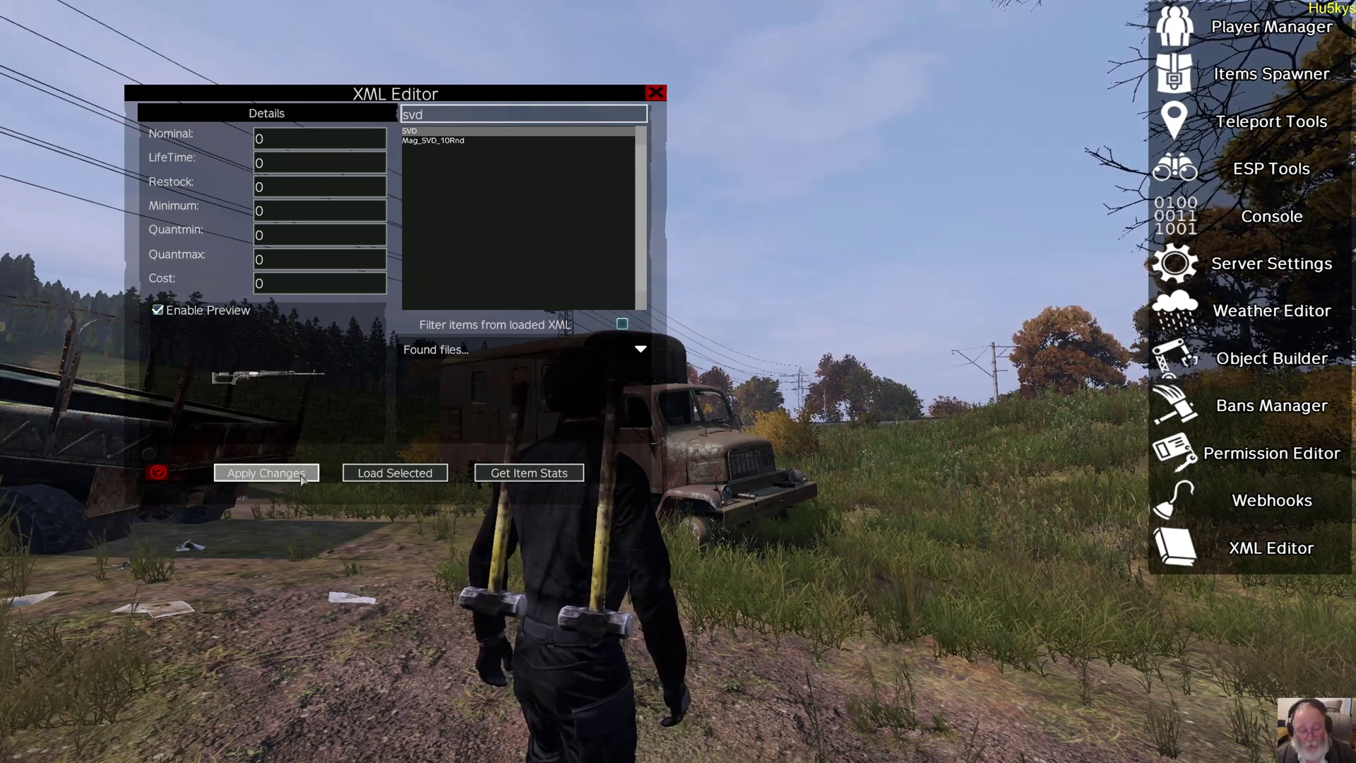
{"action": "type", "text": "_"}
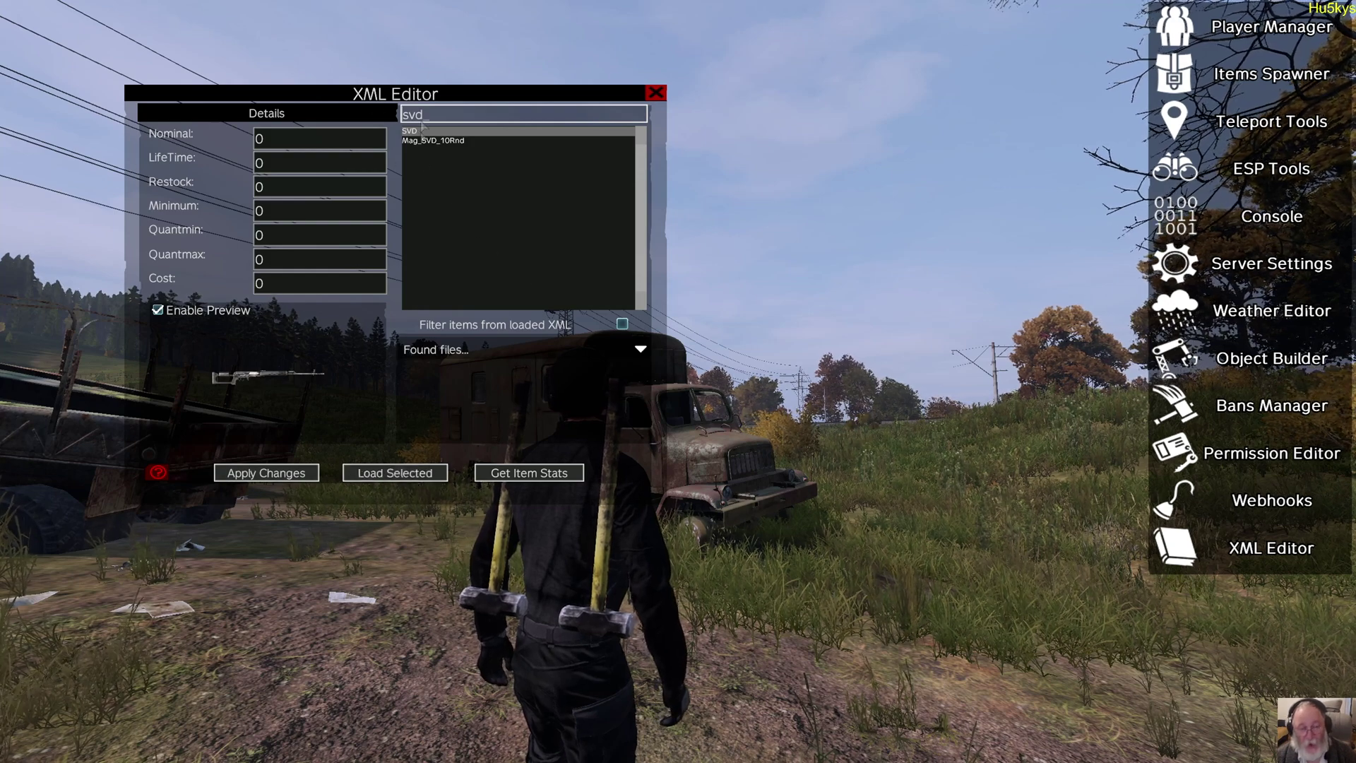
- Try filtering items from the loaded XML, and choose types_mine.xml from the found files
{"action": "left_click", "coordinate": [622, 323]}
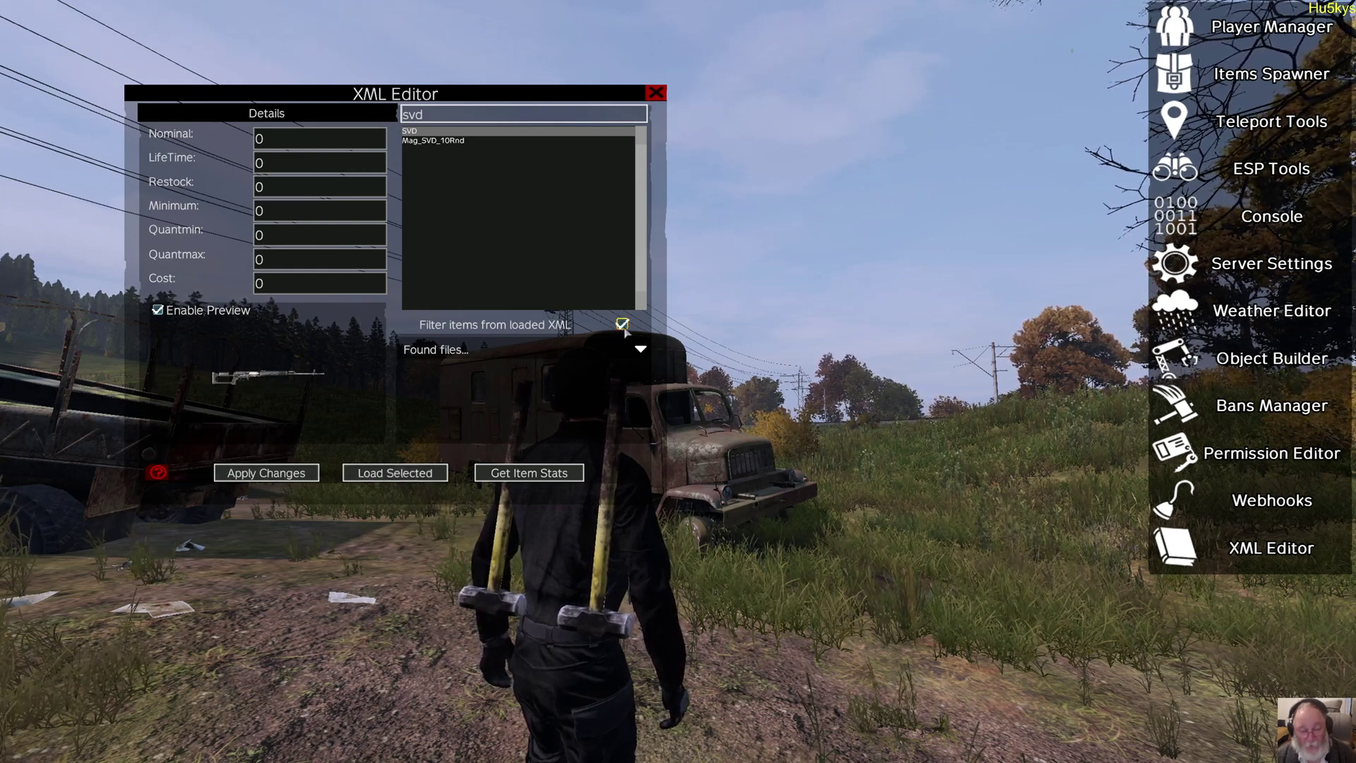
{"action": "left_click", "coordinate": [630, 349]}
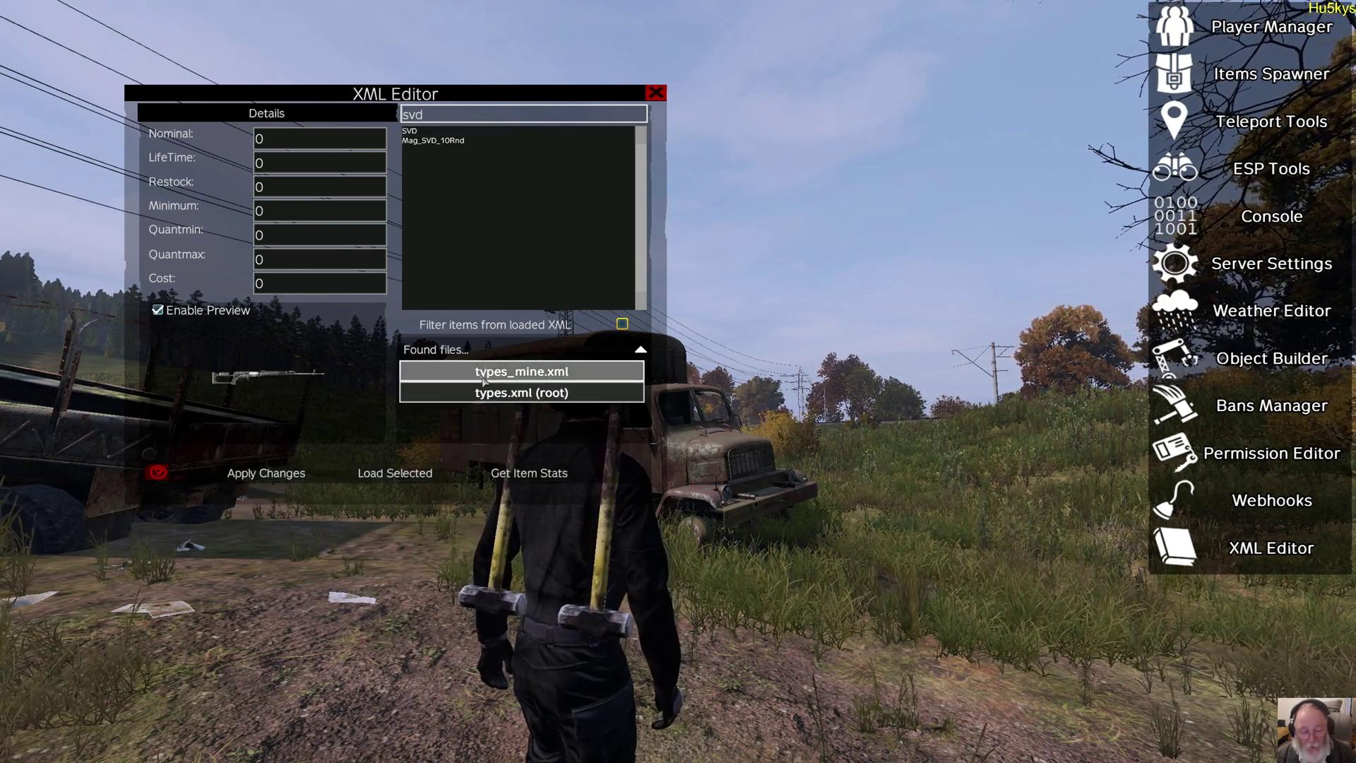
{"action": "left_click", "coordinate": [509, 379]}
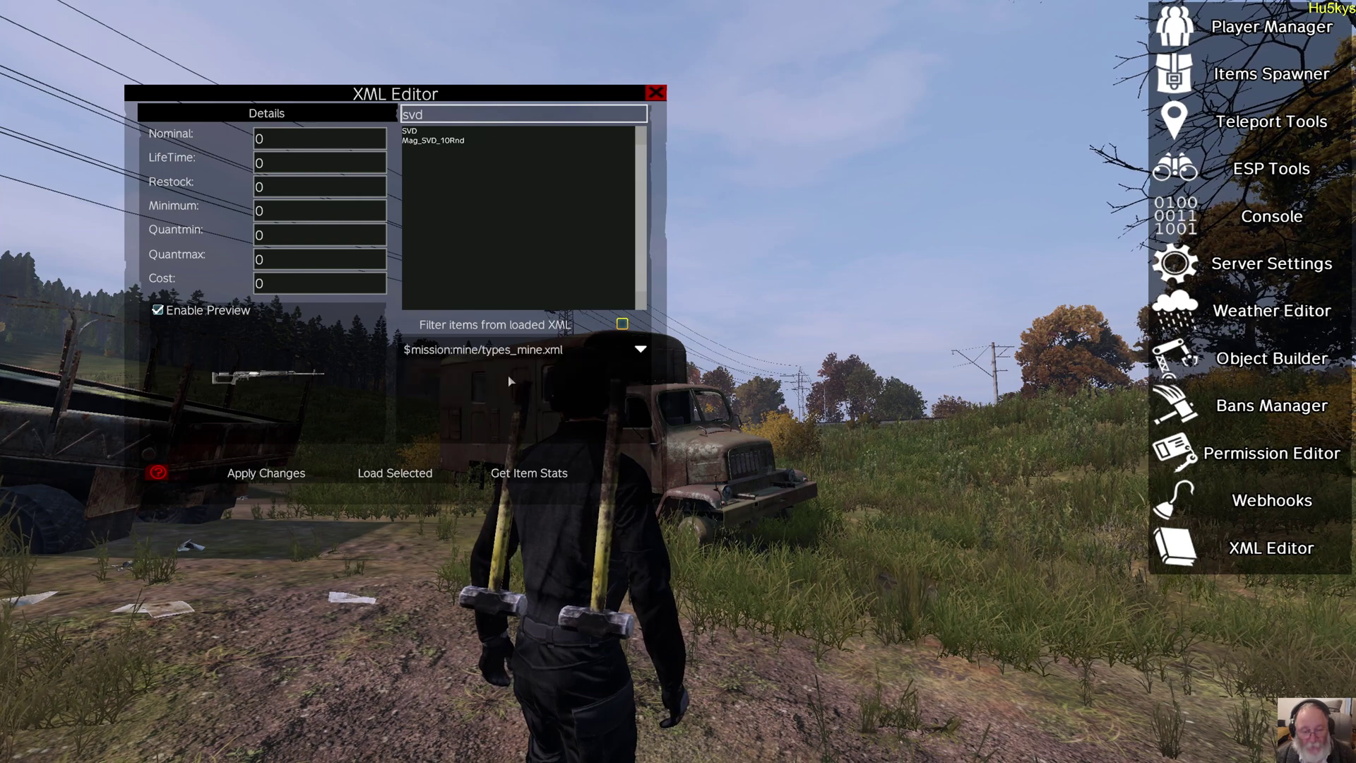
- Clear the "svd" search to restore the full item list
{"action": "type", "text": "_"}
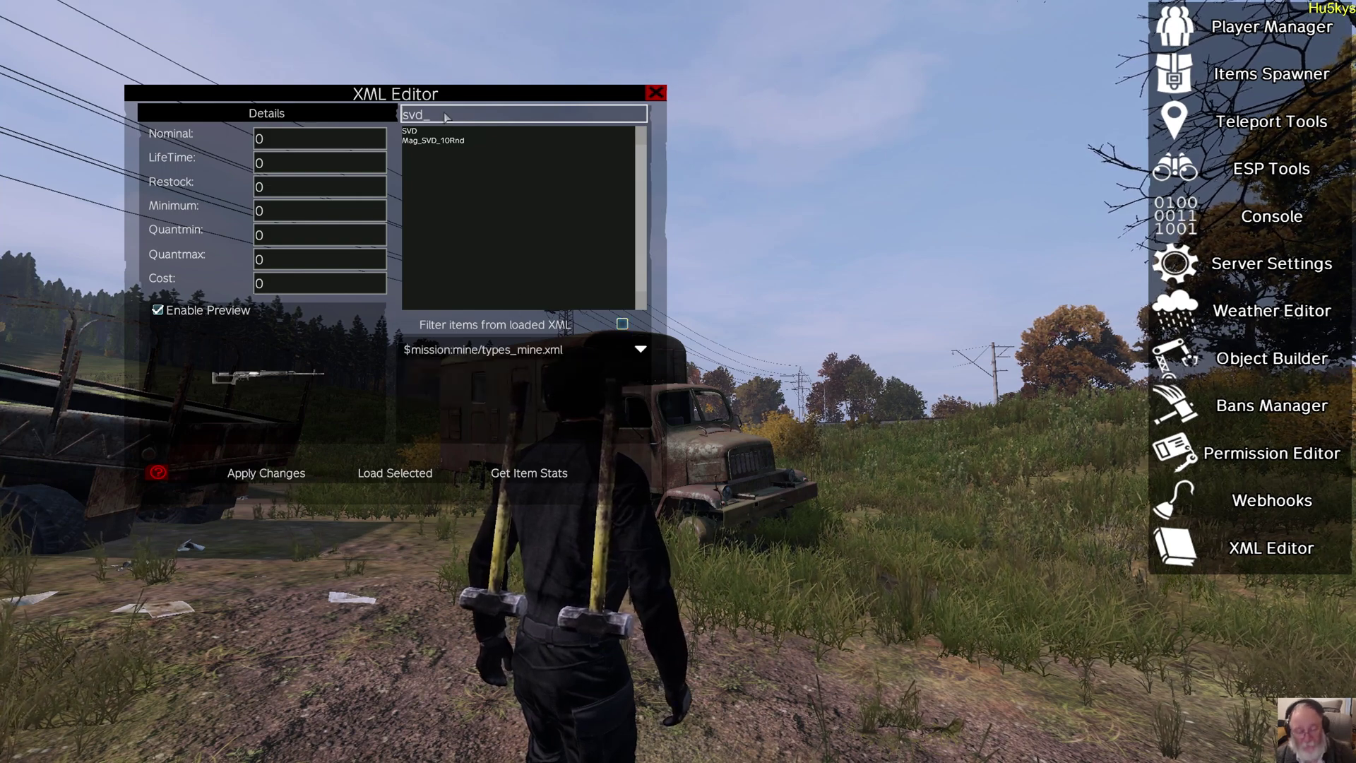
{"action": "key", "text": "BackSpace"}
{"action": "key", "text": "BackSpace"}
{"action": "key", "text": "BackSpace"}
{"action": "key", "text": "BackSpace"}
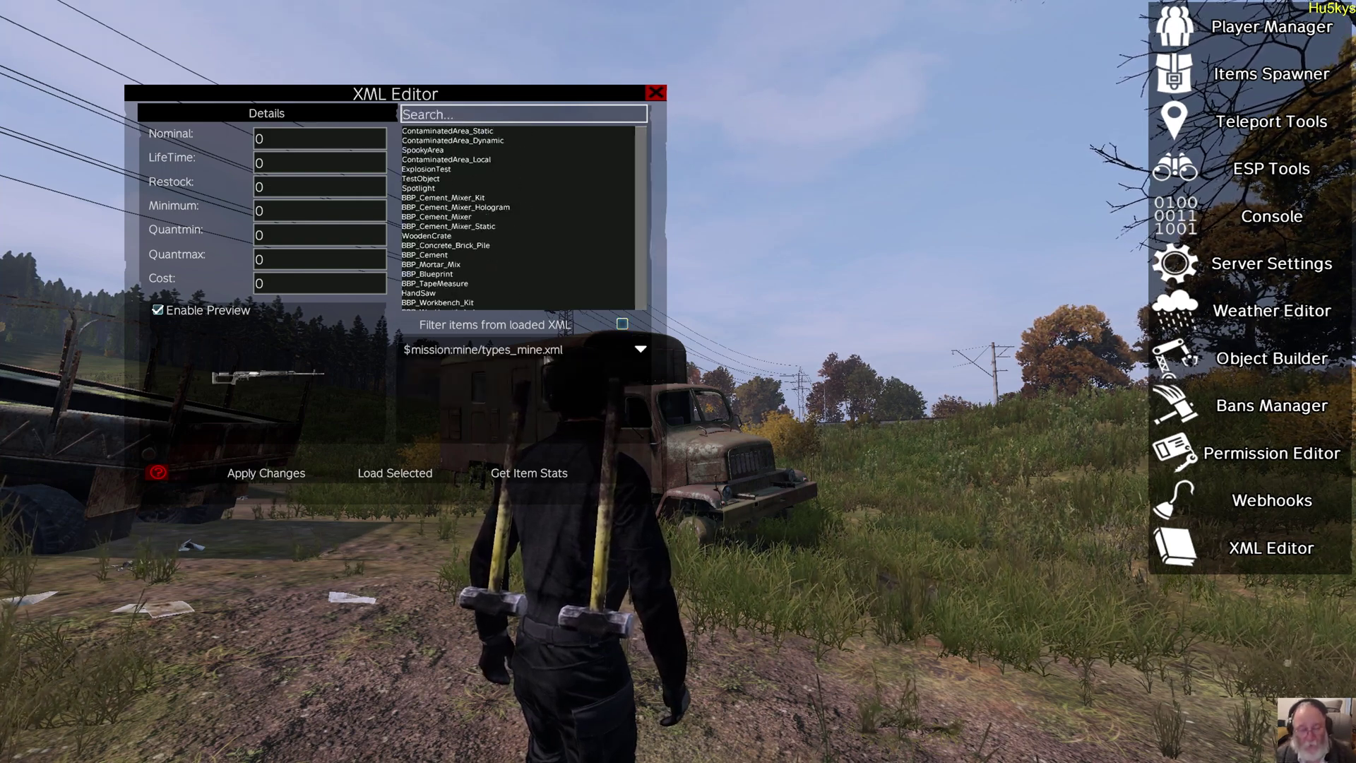
- Turn on filtering of items from the loaded XML and reselect types_mine.xml as the file
{"action": "left_click", "coordinate": [588, 353]}
{"action": "left_click", "coordinate": [622, 323]}
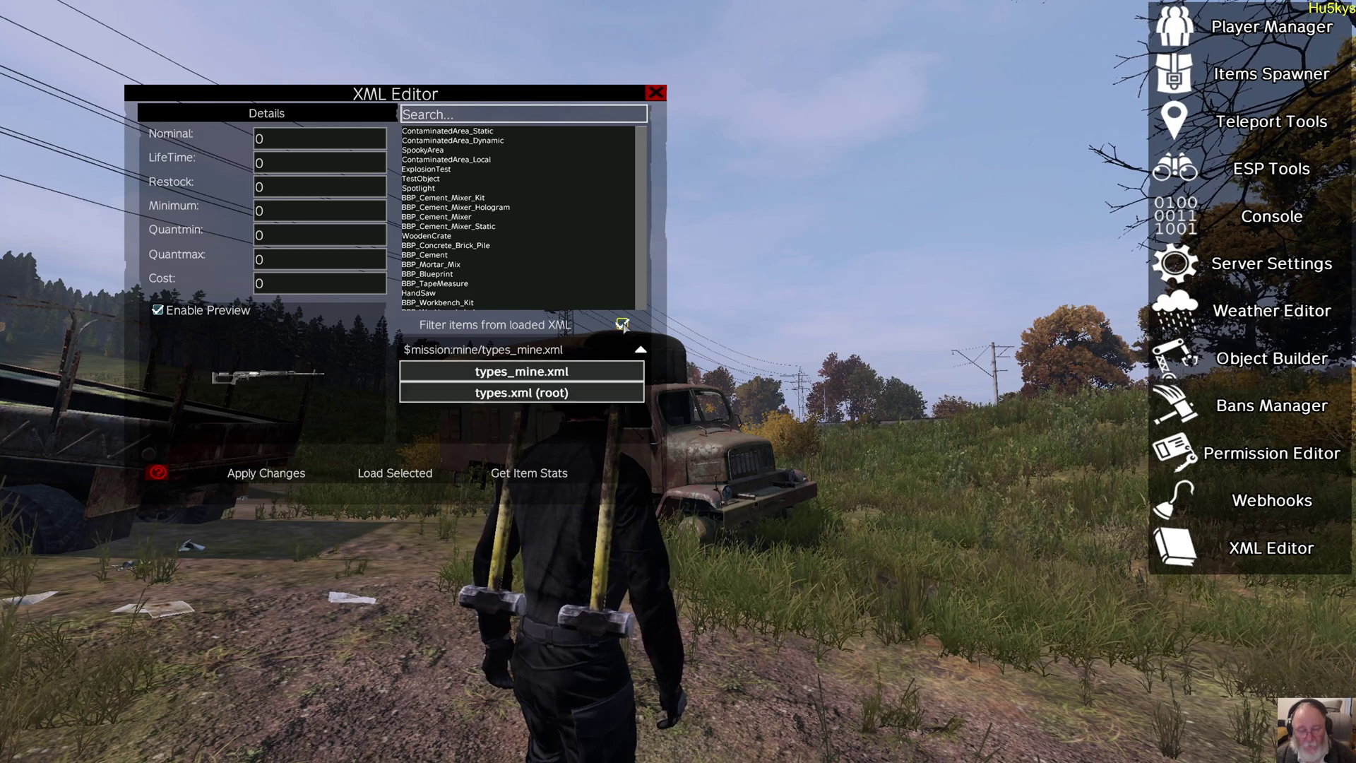
{"action": "left_click", "coordinate": [537, 364]}
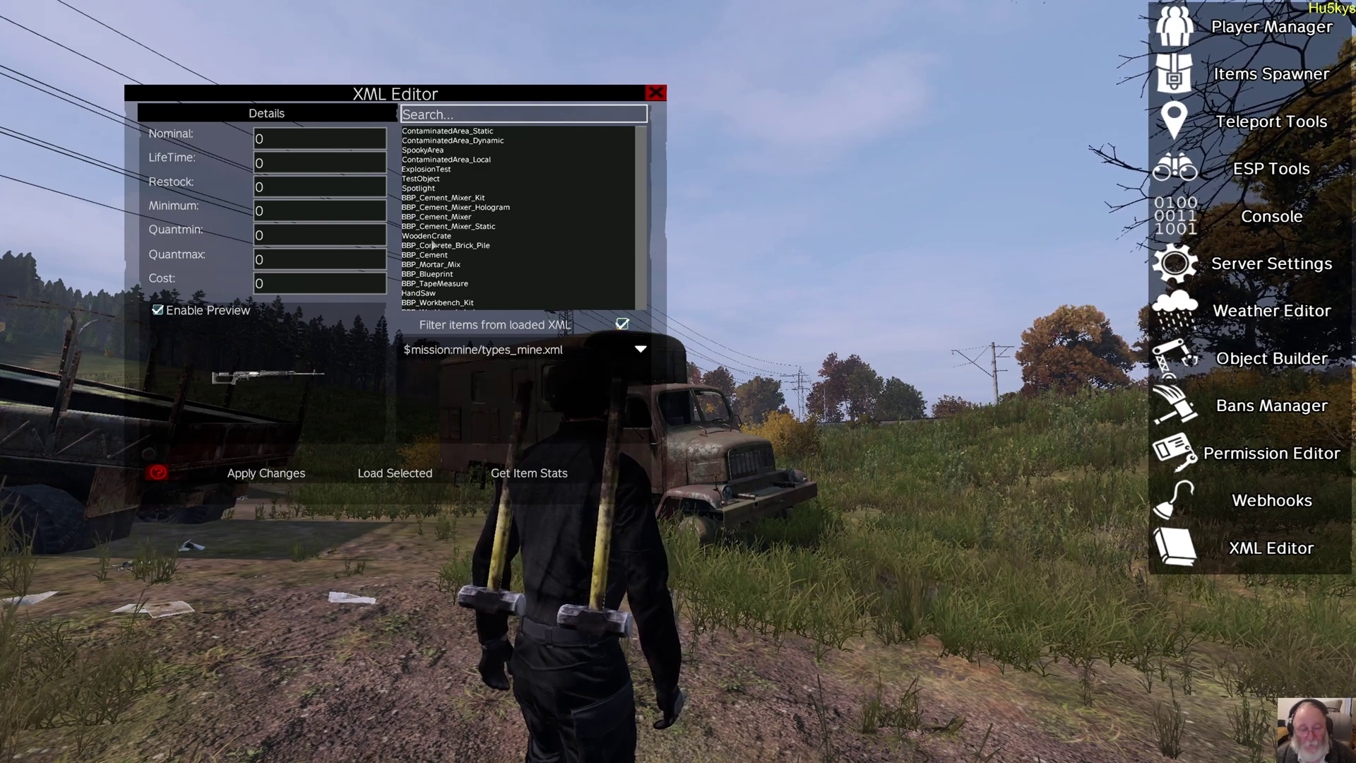
- Search the filtered item list in turn for "tes", "svd" and "node"
{"action": "left_click", "coordinate": [490, 113]}
{"action": "type", "text": "test"}
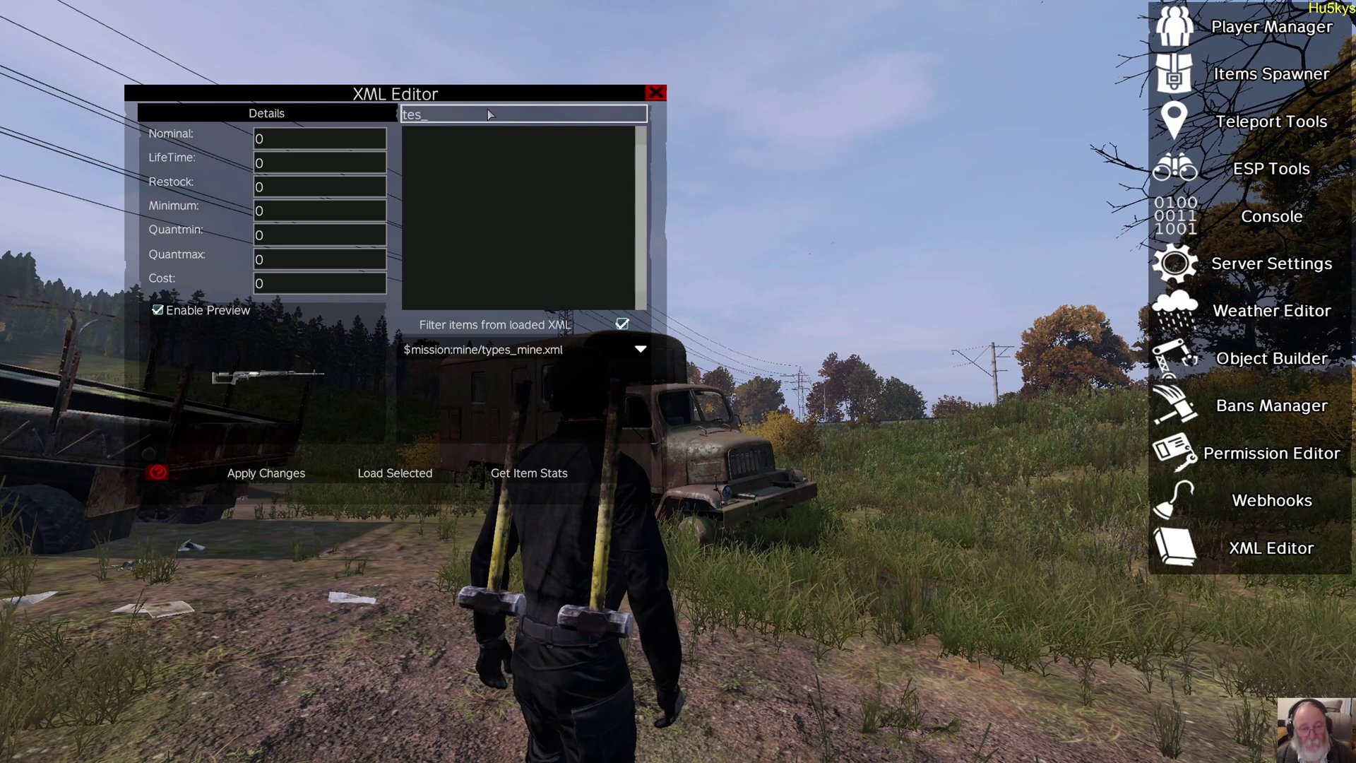
{"action": "key", "text": "BackSpace"}
{"action": "key", "text": "BackSpace"}
{"action": "key", "text": "BackSpace"}
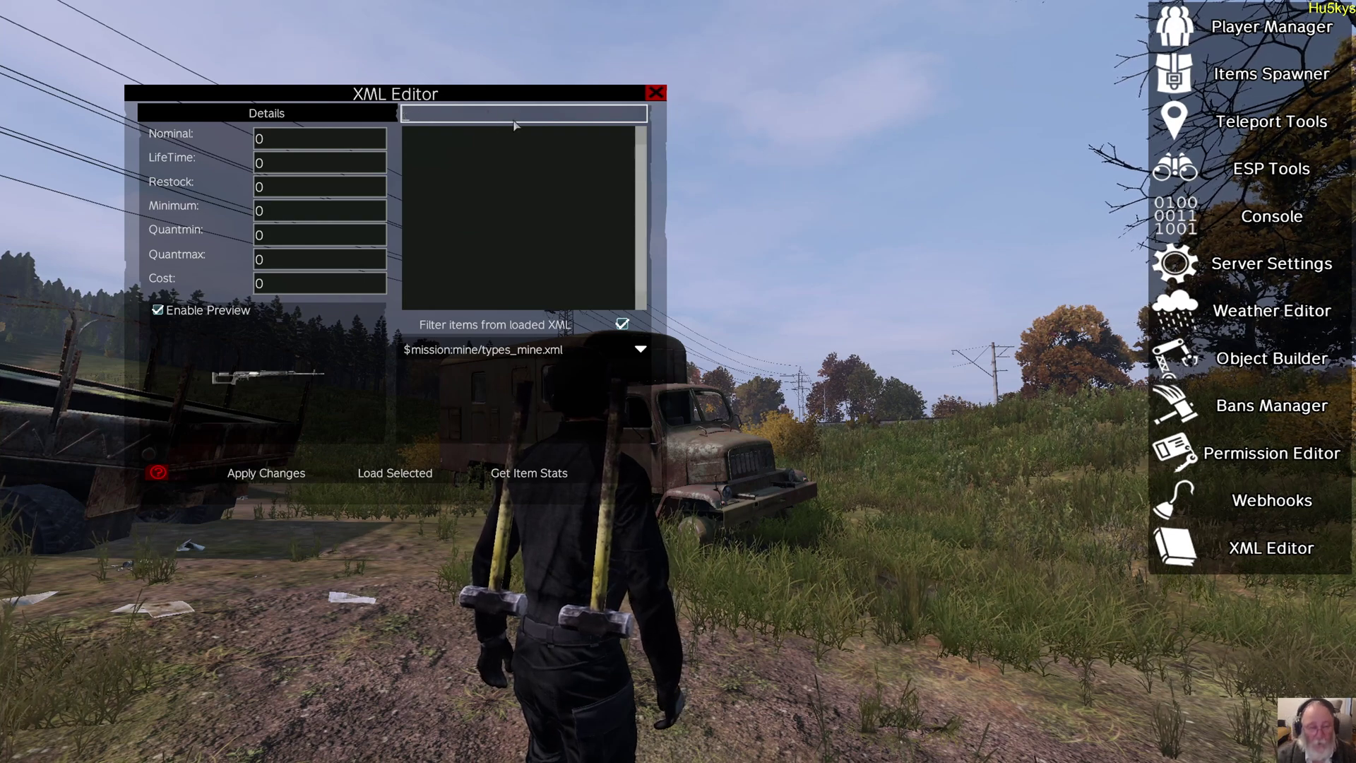
{"action": "type", "text": "svd"}
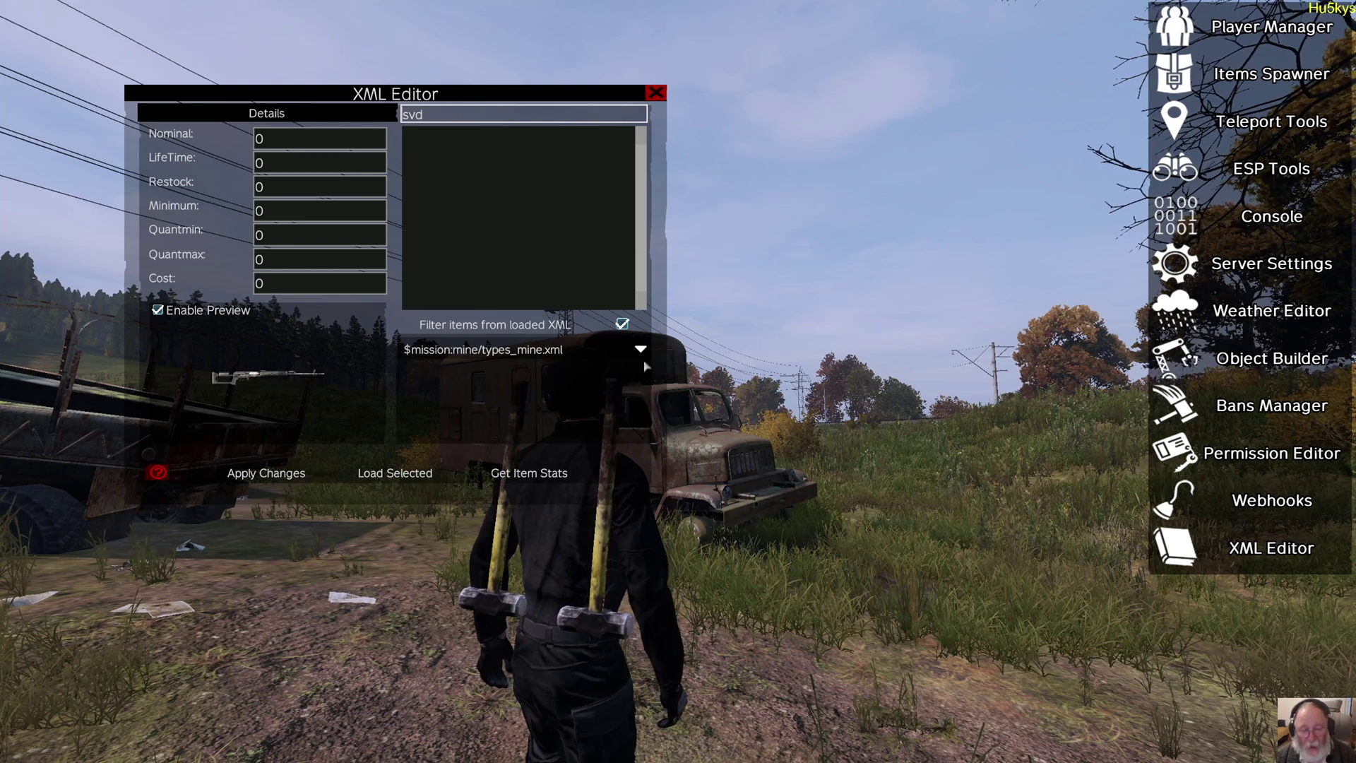
{"action": "key", "text": "BackSpace"}
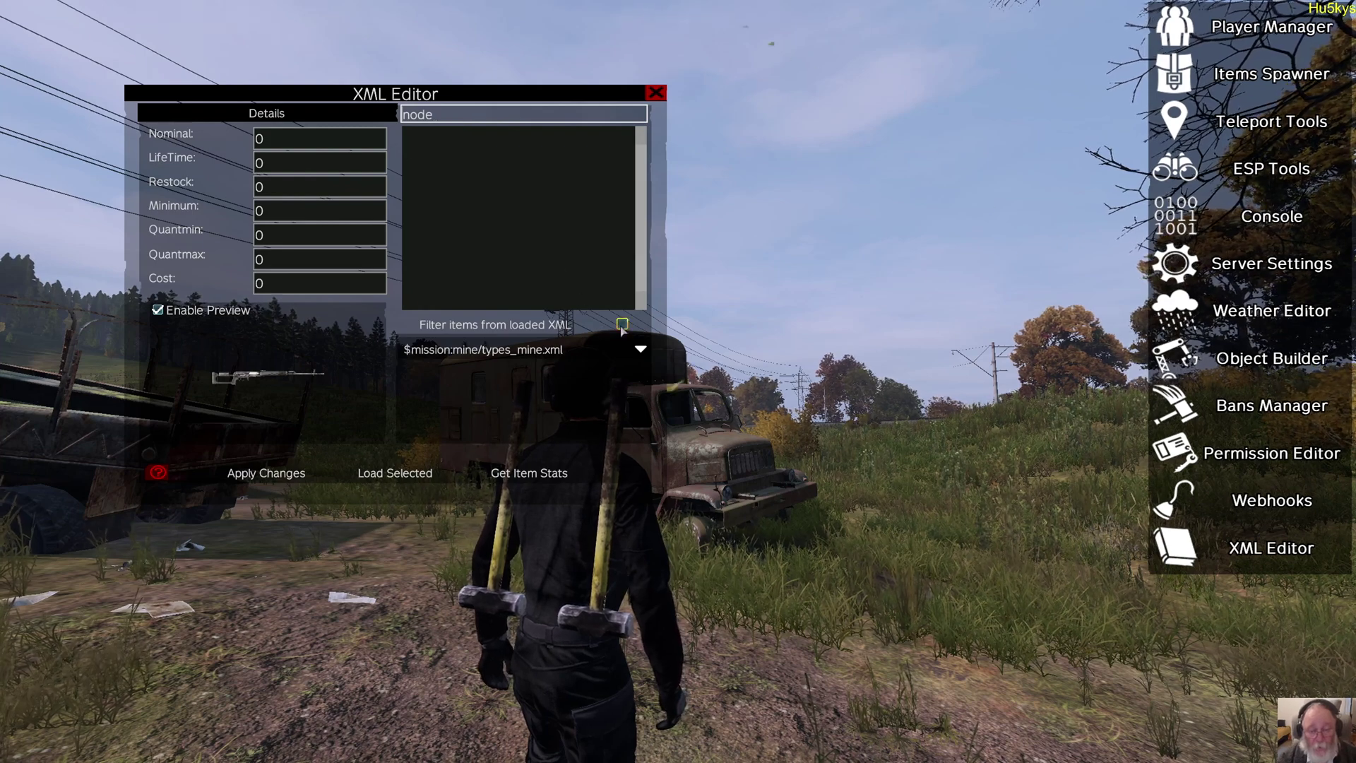
- With types_mine.xml still chosen and the loaded-XML filter off, repeat the "node" search across all items
{"action": "left_click", "coordinate": [554, 356]}
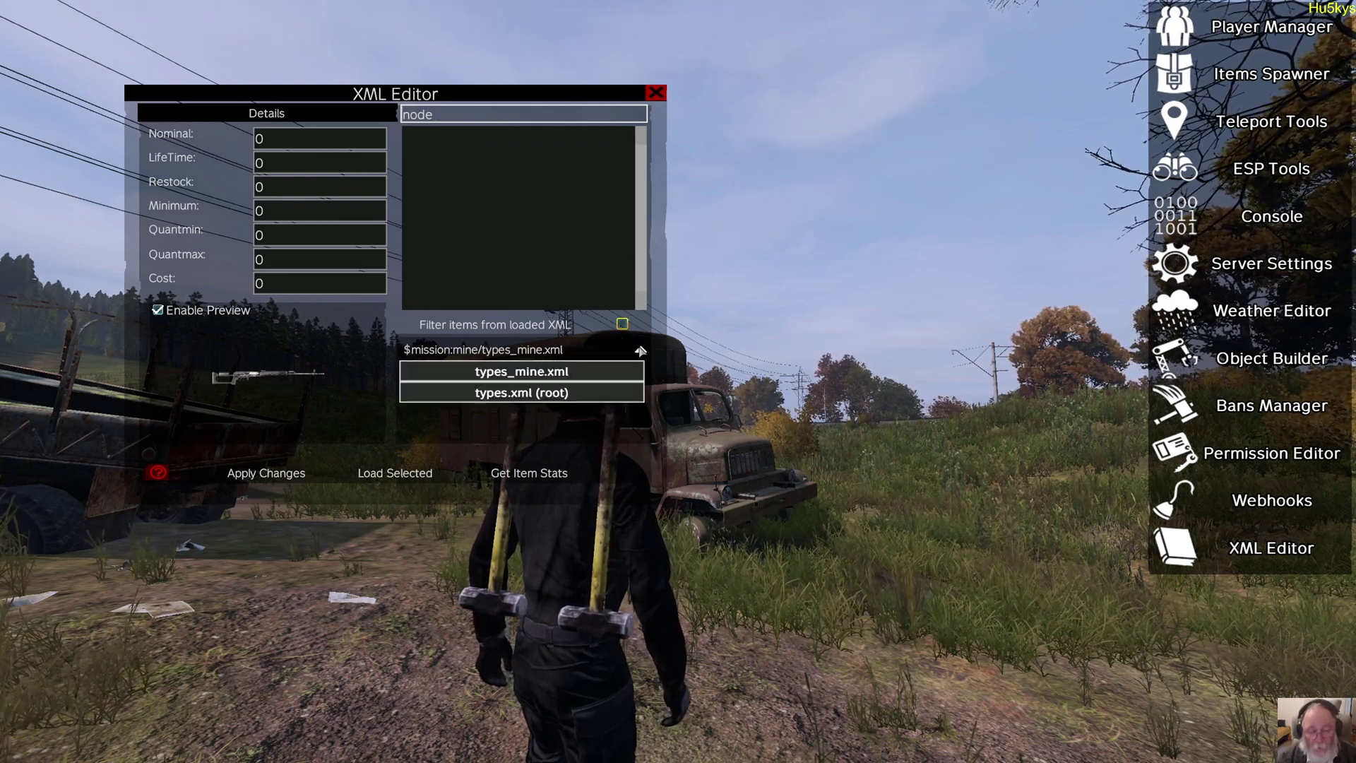
{"action": "left_click", "coordinate": [640, 350]}
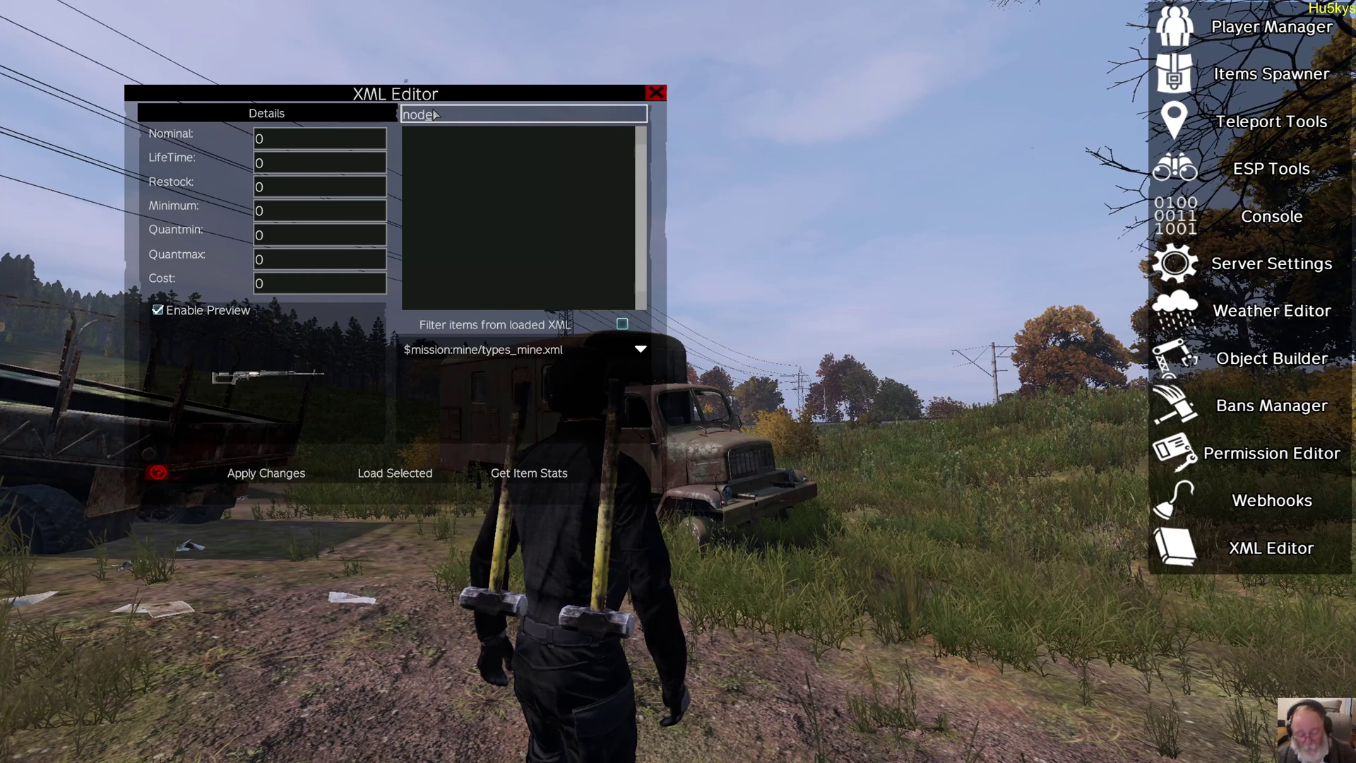
{"action": "left_click", "coordinate": [435, 114]}
{"action": "key", "text": "BackSpace"}
{"action": "key", "text": "BackSpace"}
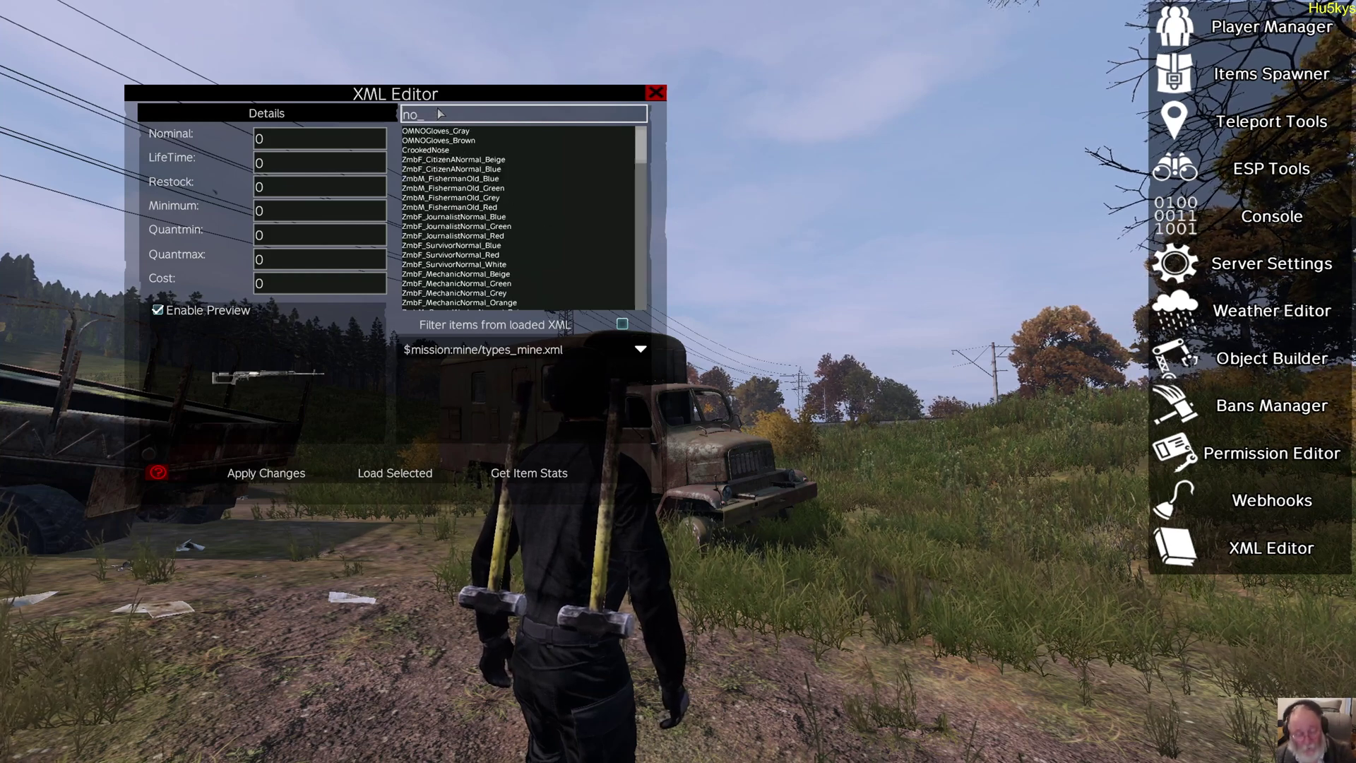
{"action": "type", "text": "de"}
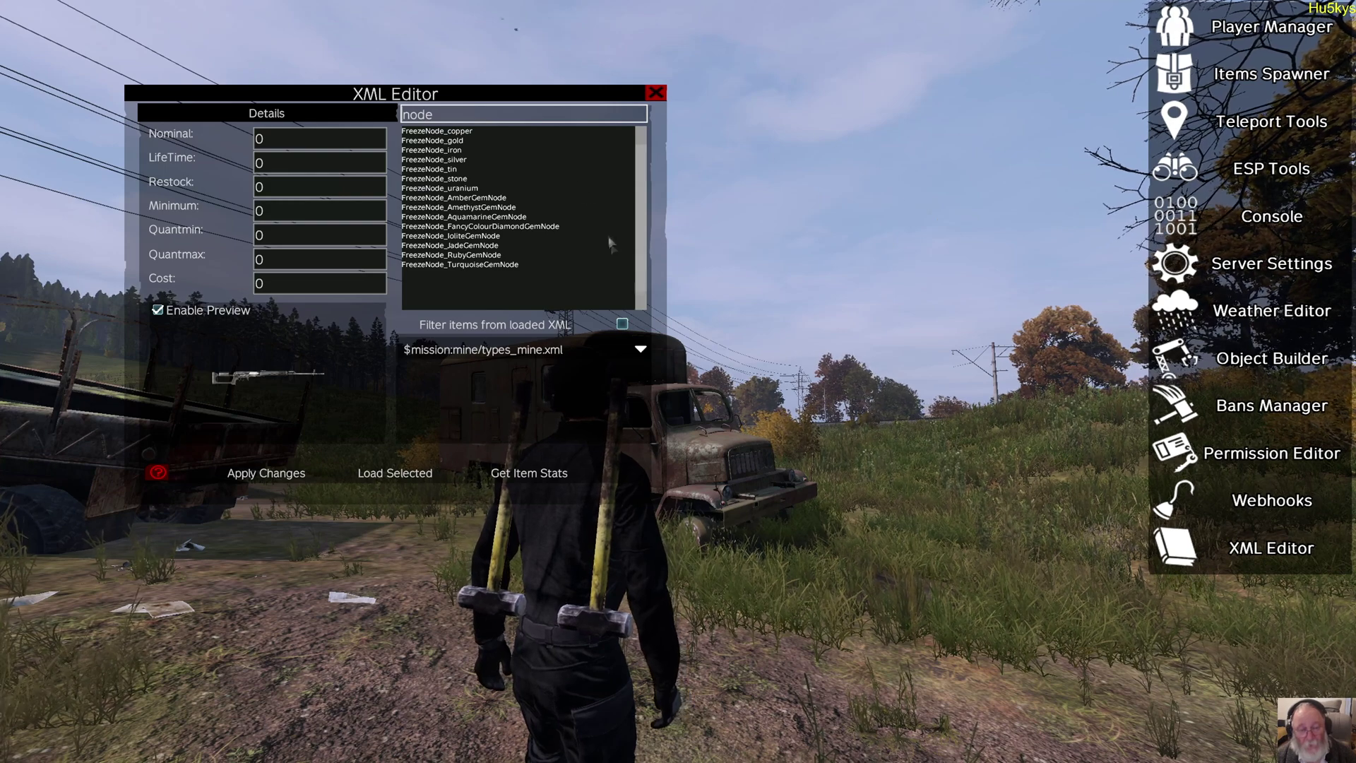
- Re-enable the loaded-XML filter and try to load the FreezeNode_copper details from types_mine.xml
{"action": "left_click", "coordinate": [622, 324]}
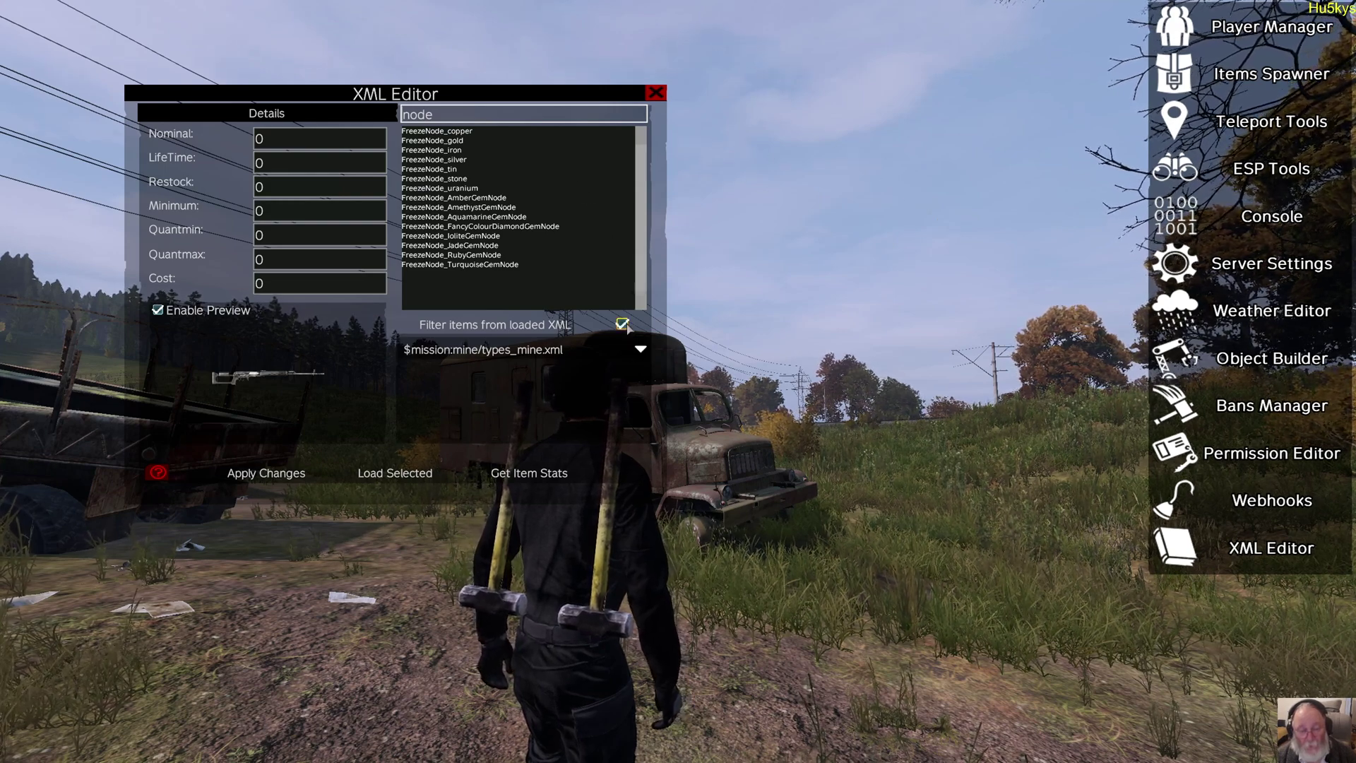
{"action": "left_click", "coordinate": [449, 132]}
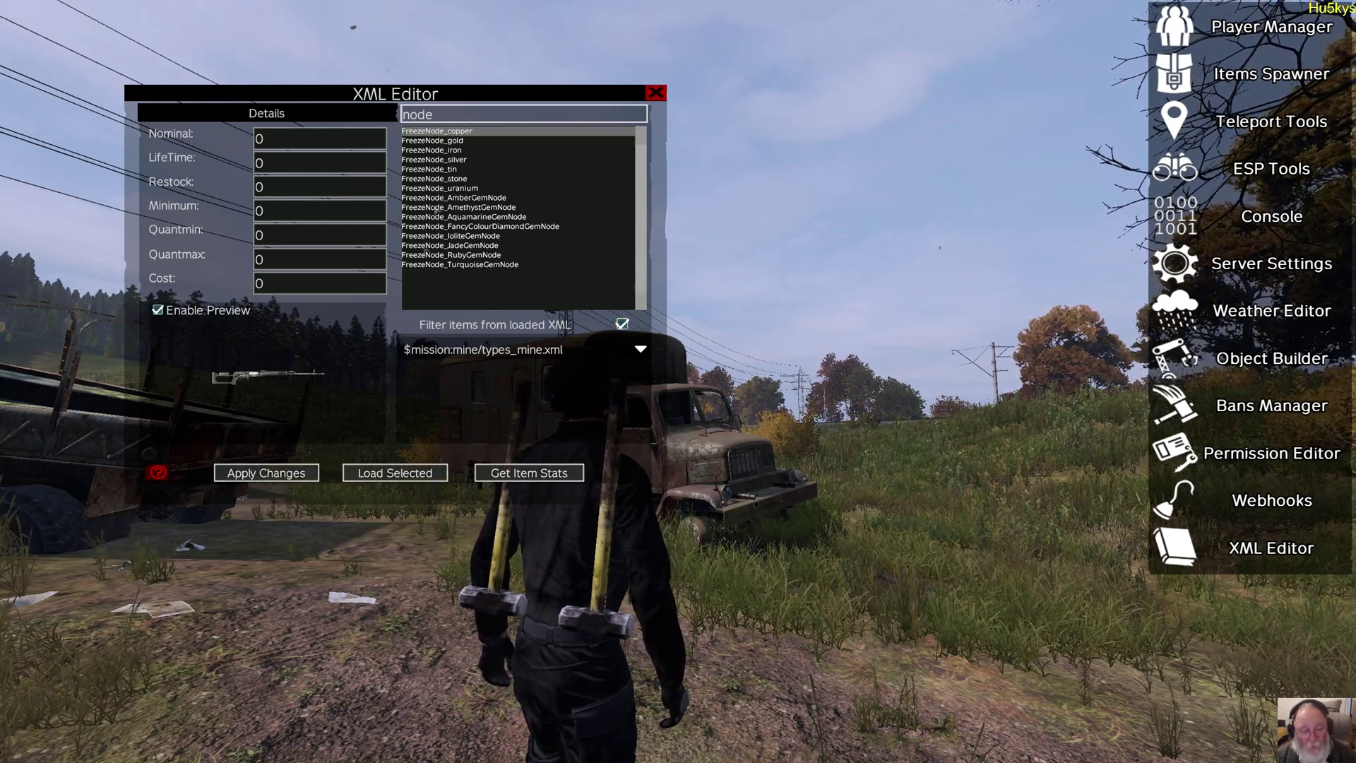
{"action": "left_click", "coordinate": [400, 479]}
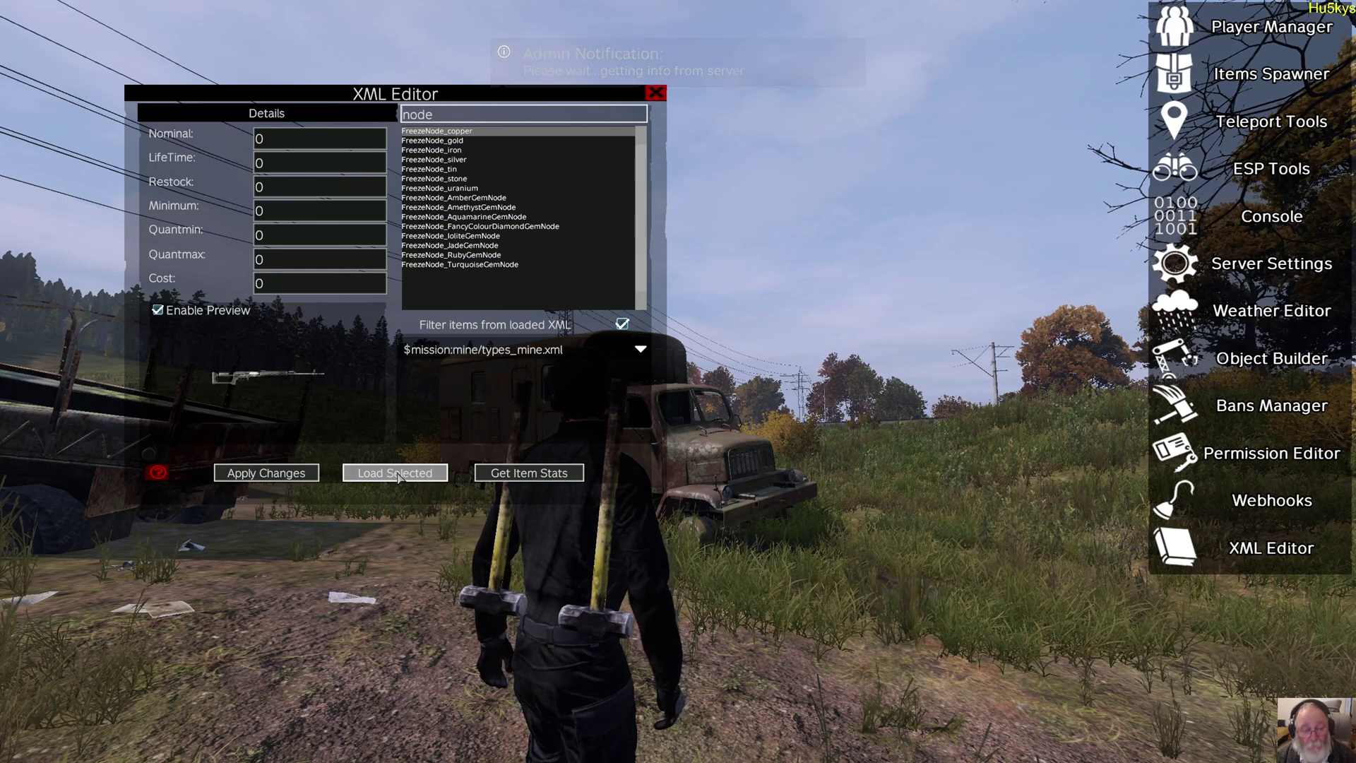
- Switch the XML file to types.xml (root) and search the item list for "svd"
{"action": "left_click", "coordinate": [640, 351]}
{"action": "left_click", "coordinate": [537, 396]}
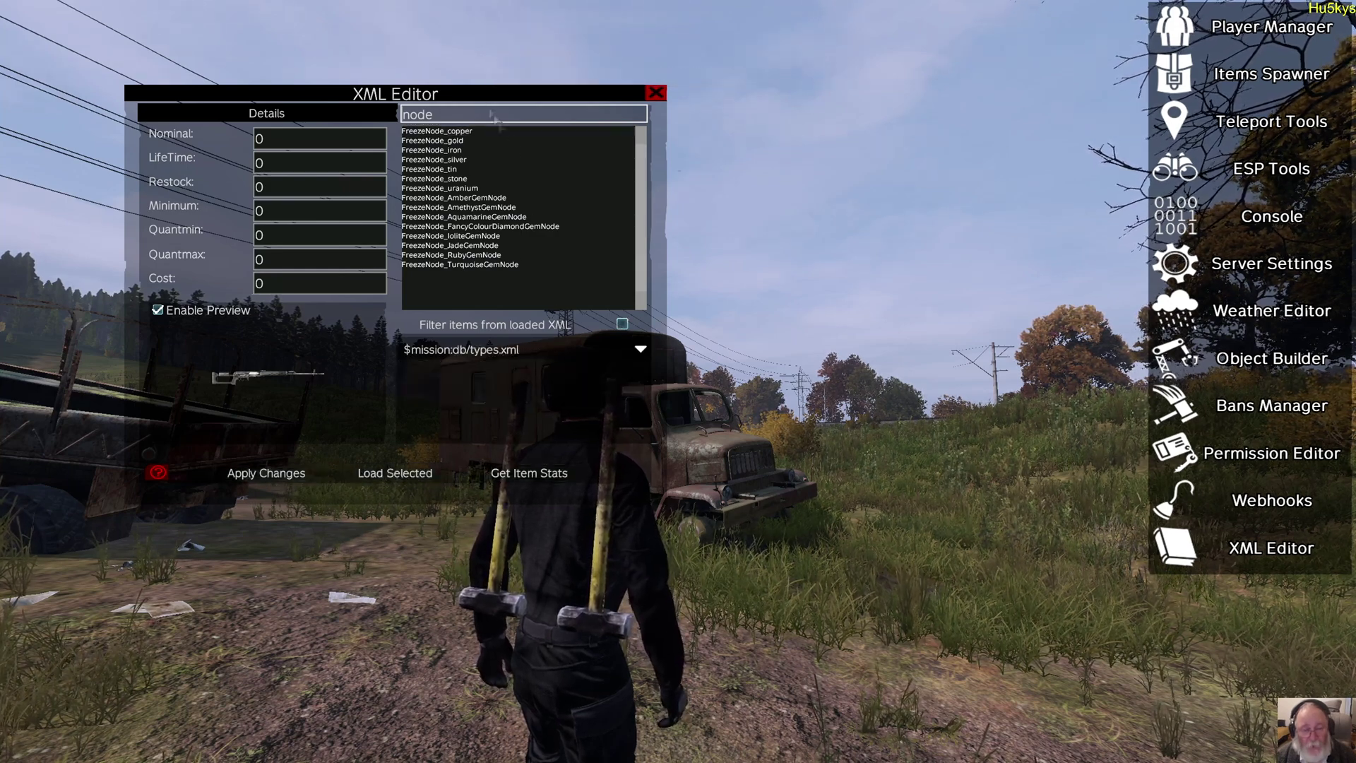
{"action": "key", "text": "BackSpace"}
{"action": "key", "text": "BackSpace"}
{"action": "key", "text": "BackSpace"}
{"action": "key", "text": "BackSpace"}
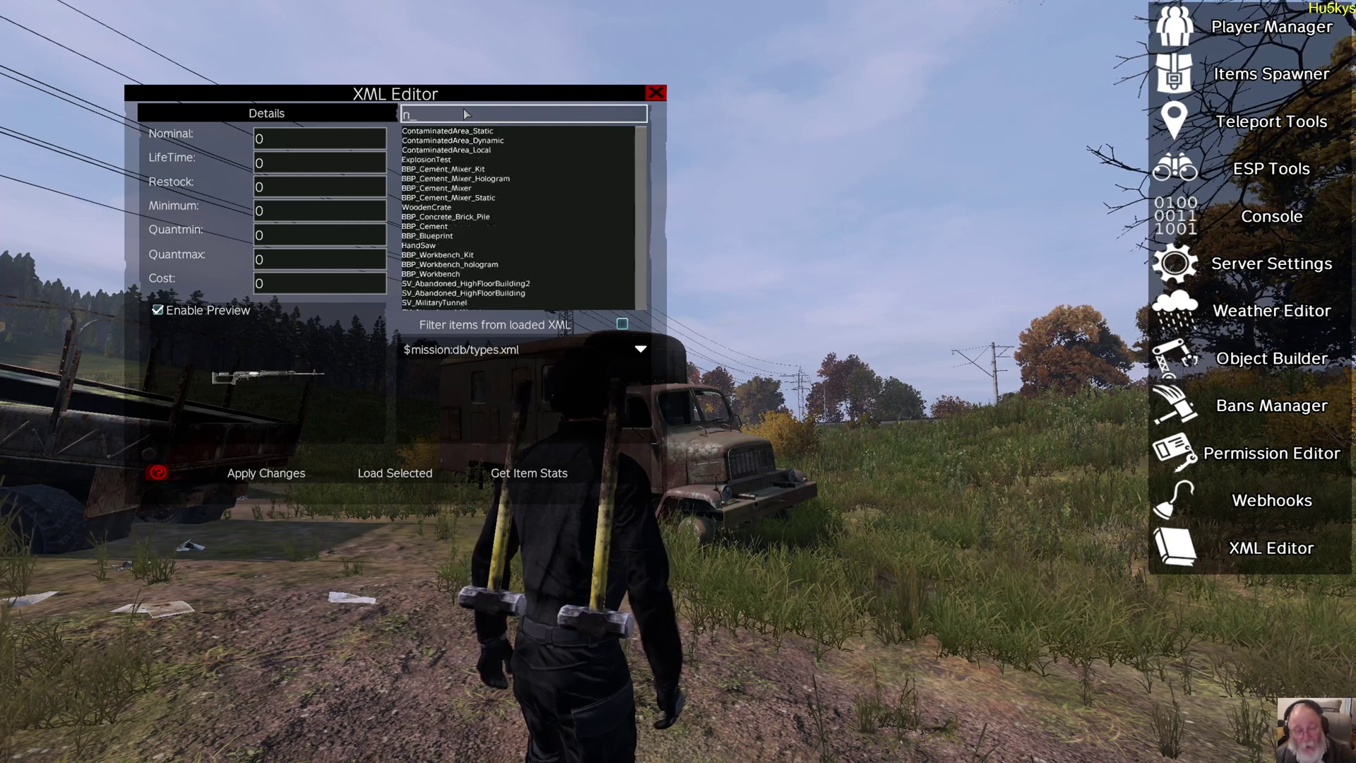
{"action": "type", "text": "sc"}
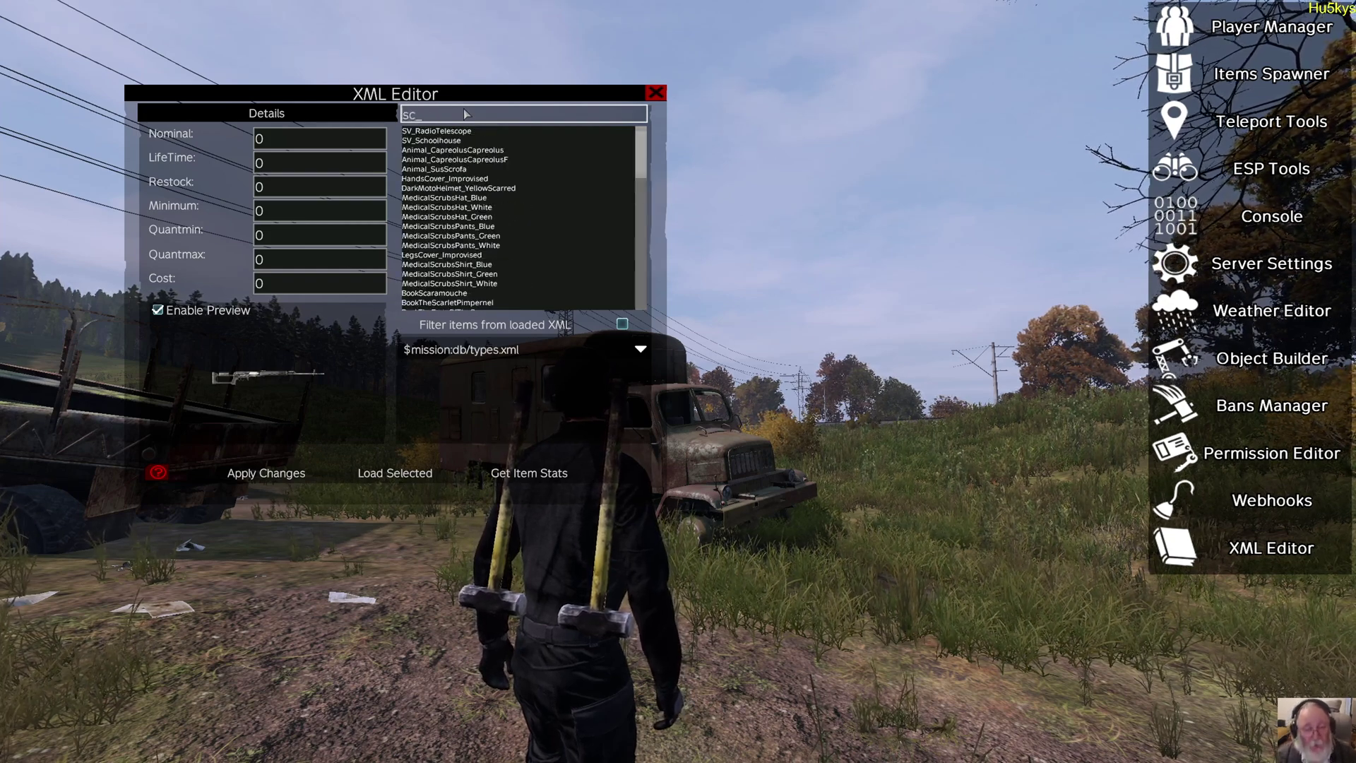
{"action": "key", "text": "BackSpace"}
{"action": "type", "text": "vd"}
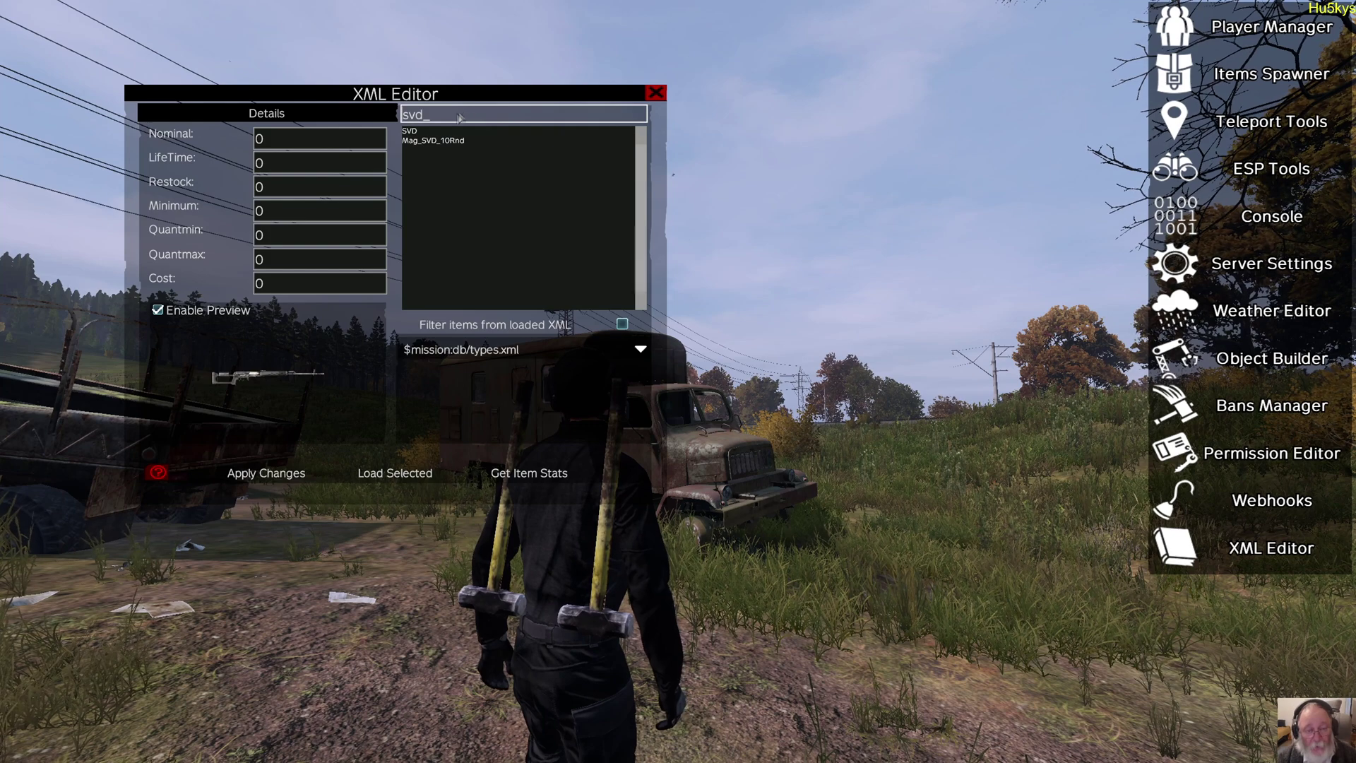
- Load the SVD item's values from types.xml and examine its Minimum setting
{"action": "left_click", "coordinate": [427, 132]}
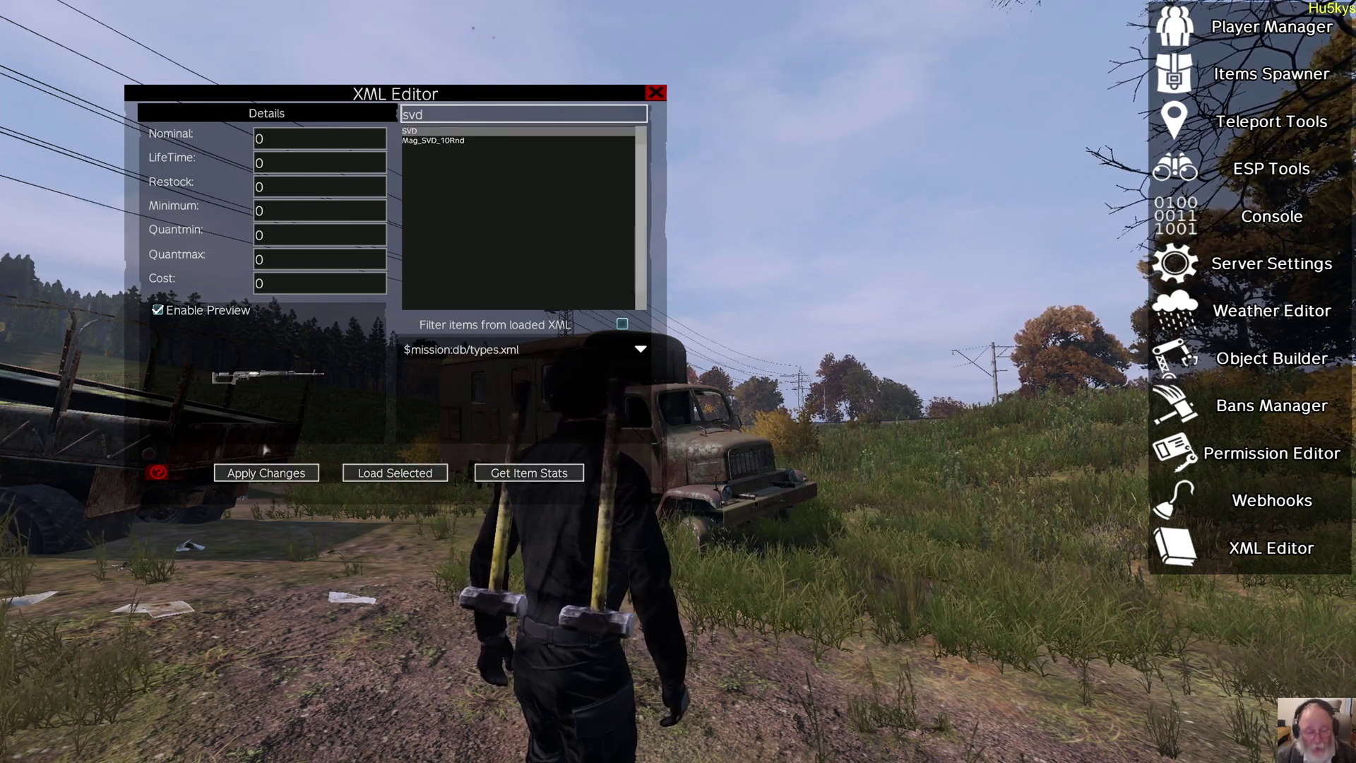
{"action": "left_click", "coordinate": [384, 478]}
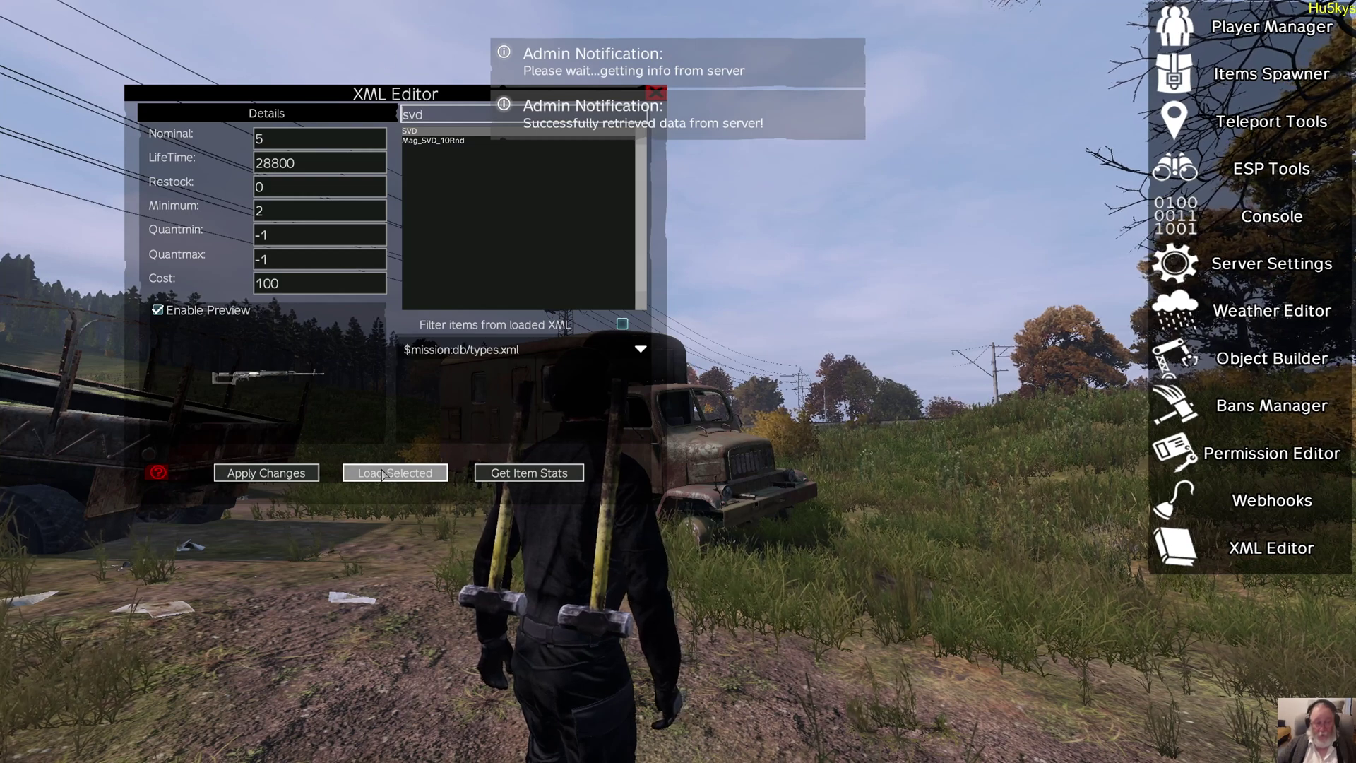
{"action": "mouse_move", "coordinate": [282, 215]}
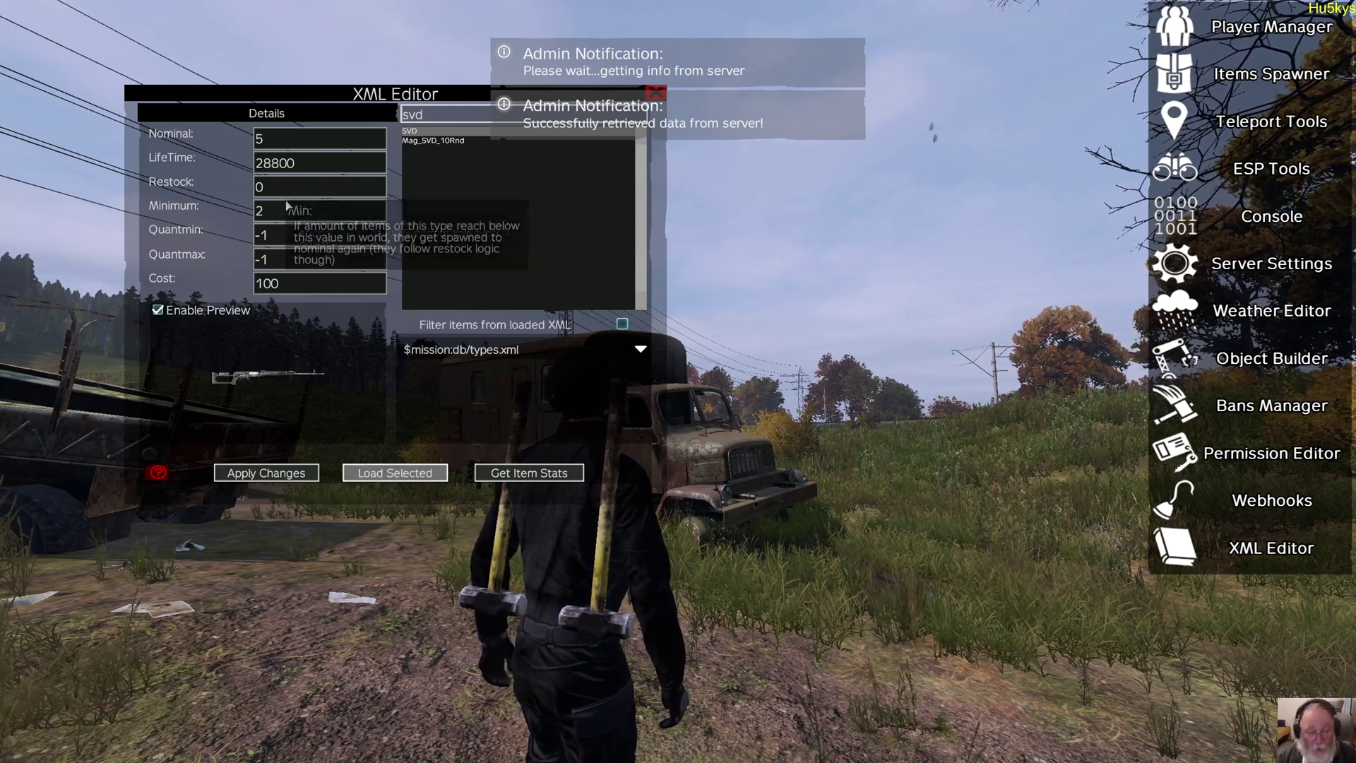
{"action": "left_click", "coordinate": [277, 212]}
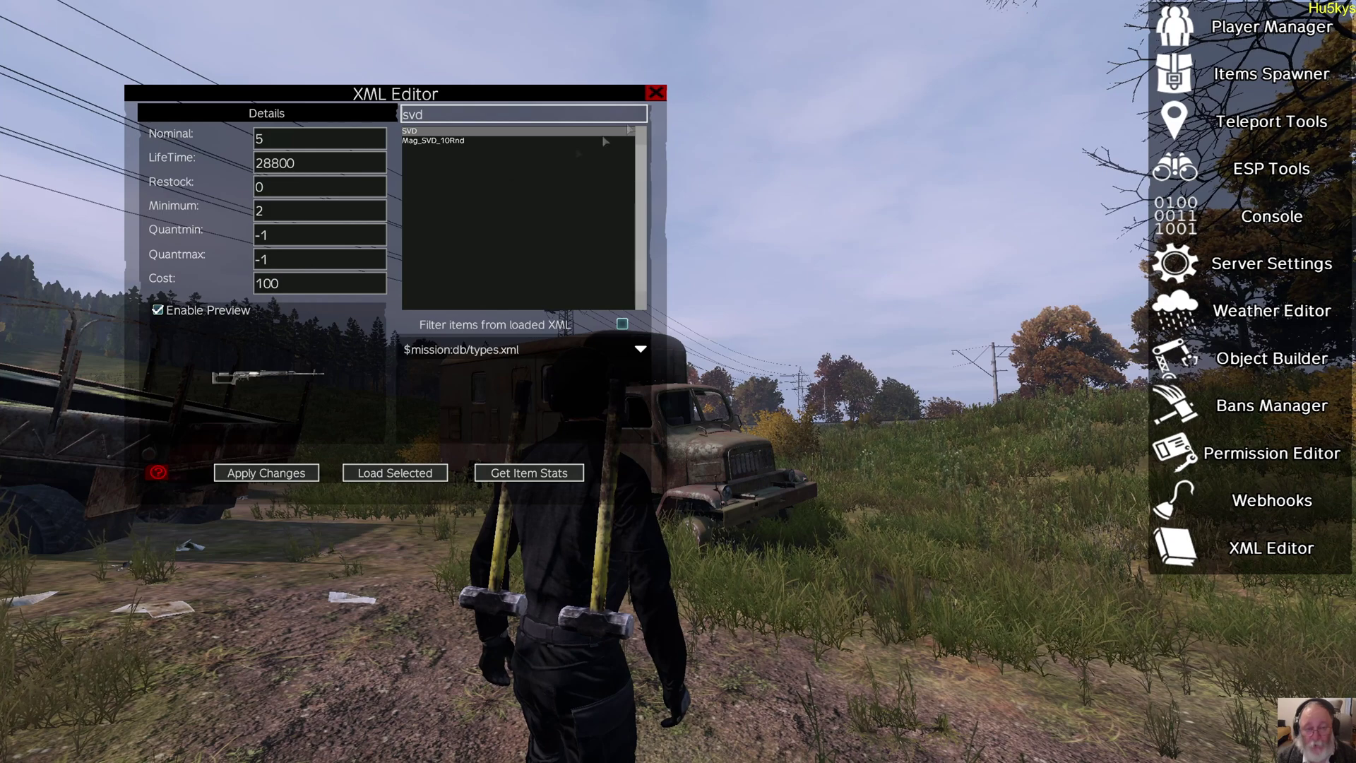
- Reopen the XML Editor, show the spawned SVD locations on the item stats map, and close the map
{"action": "left_click", "coordinate": [655, 94]}
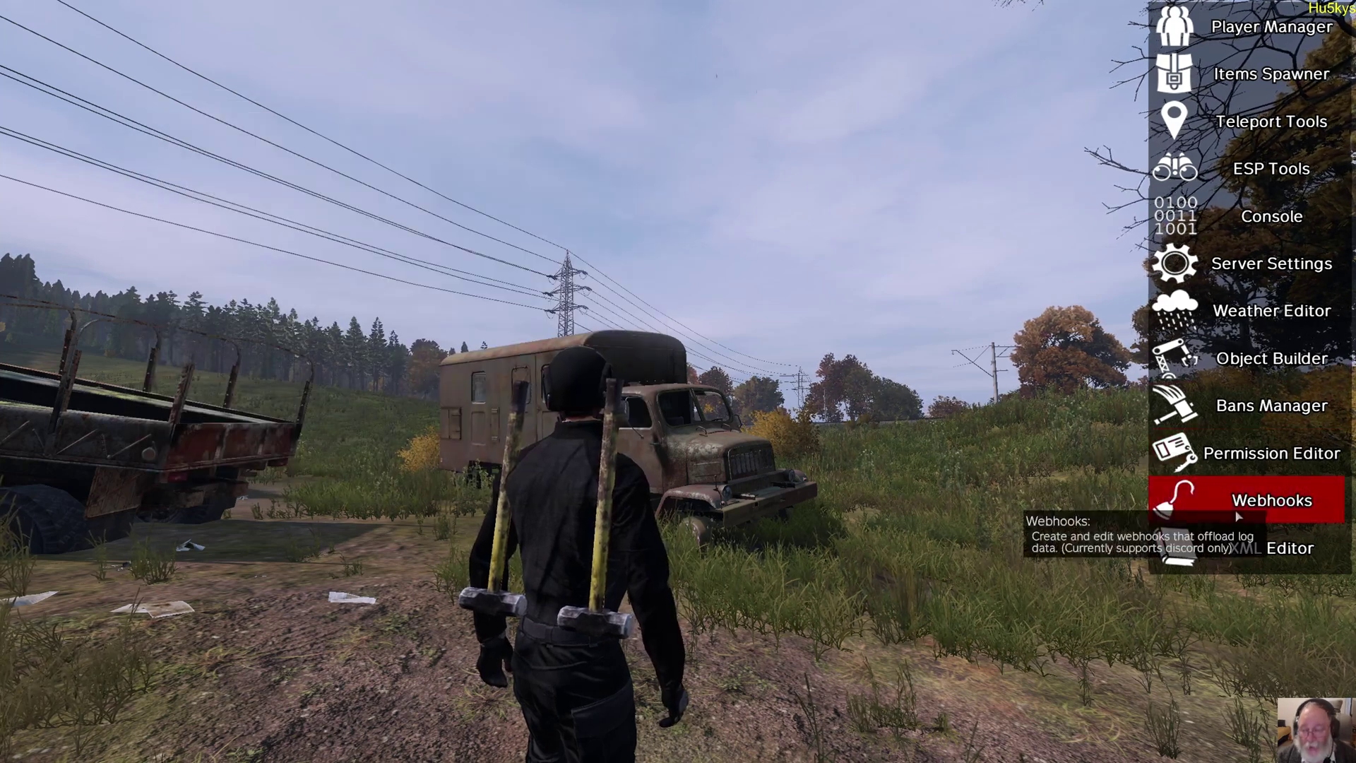
{"action": "left_click", "coordinate": [1201, 548]}
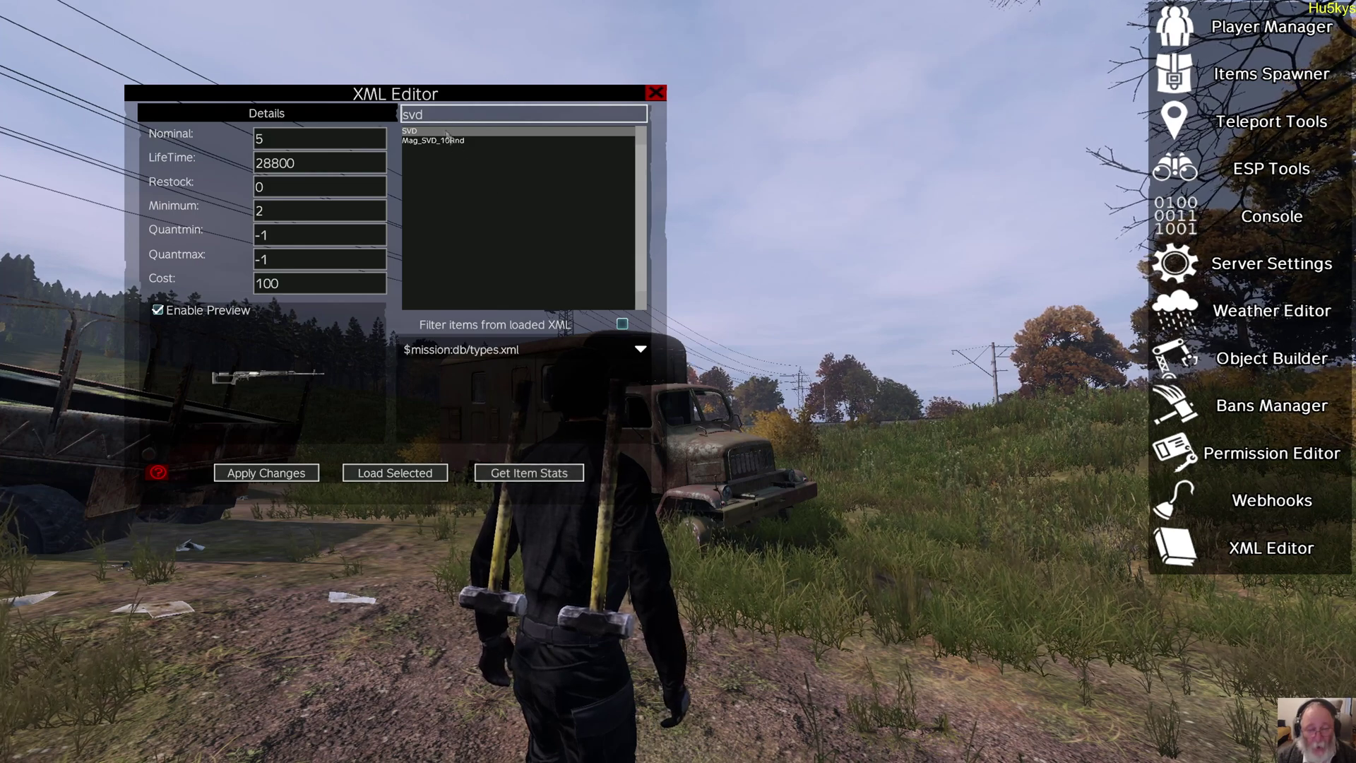
{"action": "left_click", "coordinate": [529, 472]}
{"action": "left_click_drag", "start_coordinate": [908, 263], "coordinate": [816, 263]}
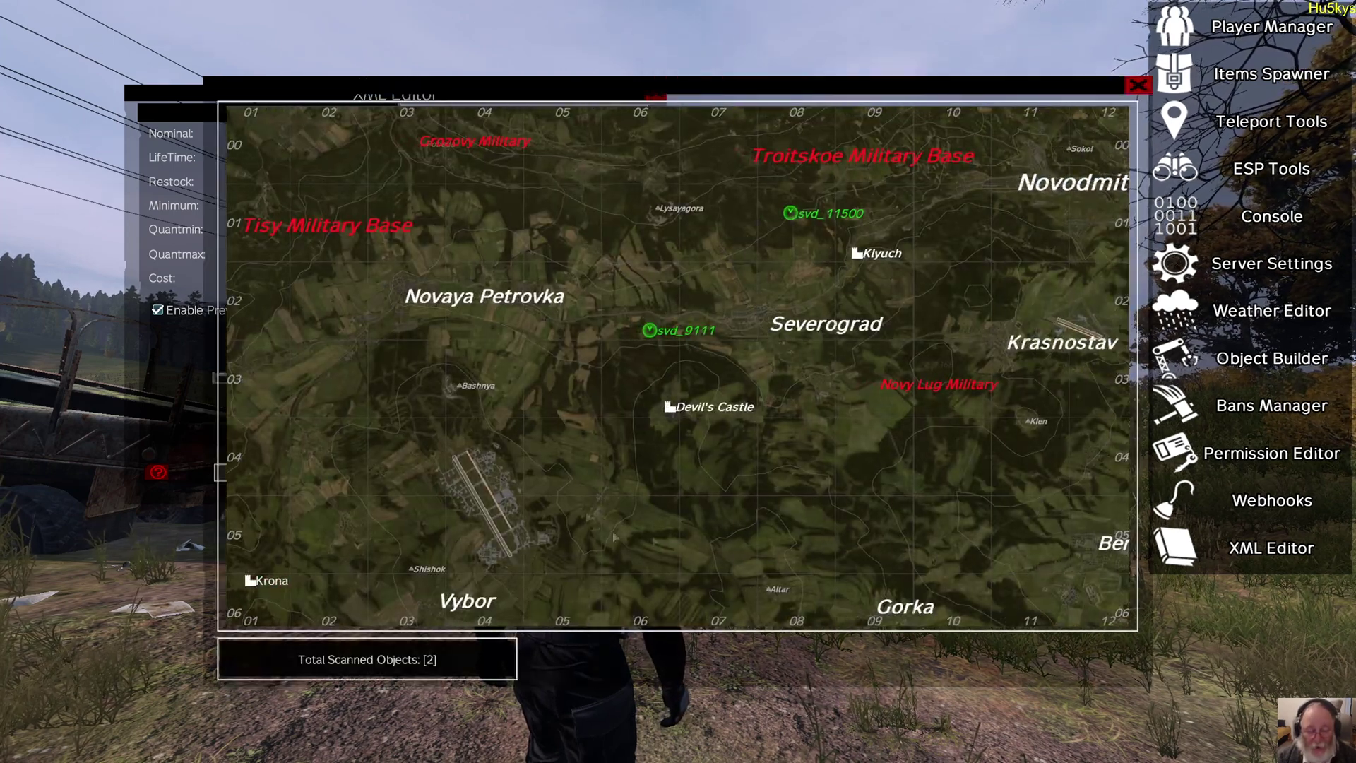
{"action": "left_click", "coordinate": [1138, 85]}
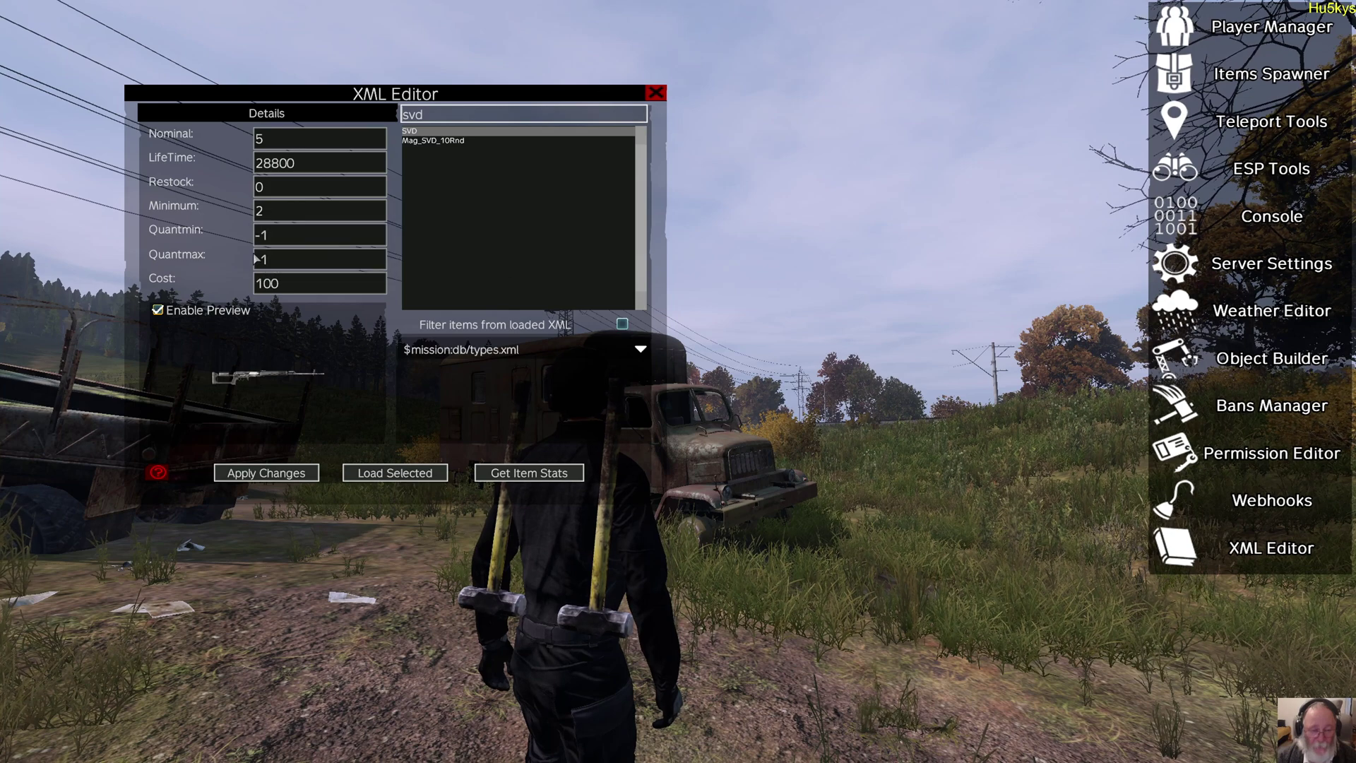
- Close the XML Editor and exit the admin tools back to the game
{"action": "left_click", "coordinate": [656, 93]}
{"action": "key", "text": "Home"}
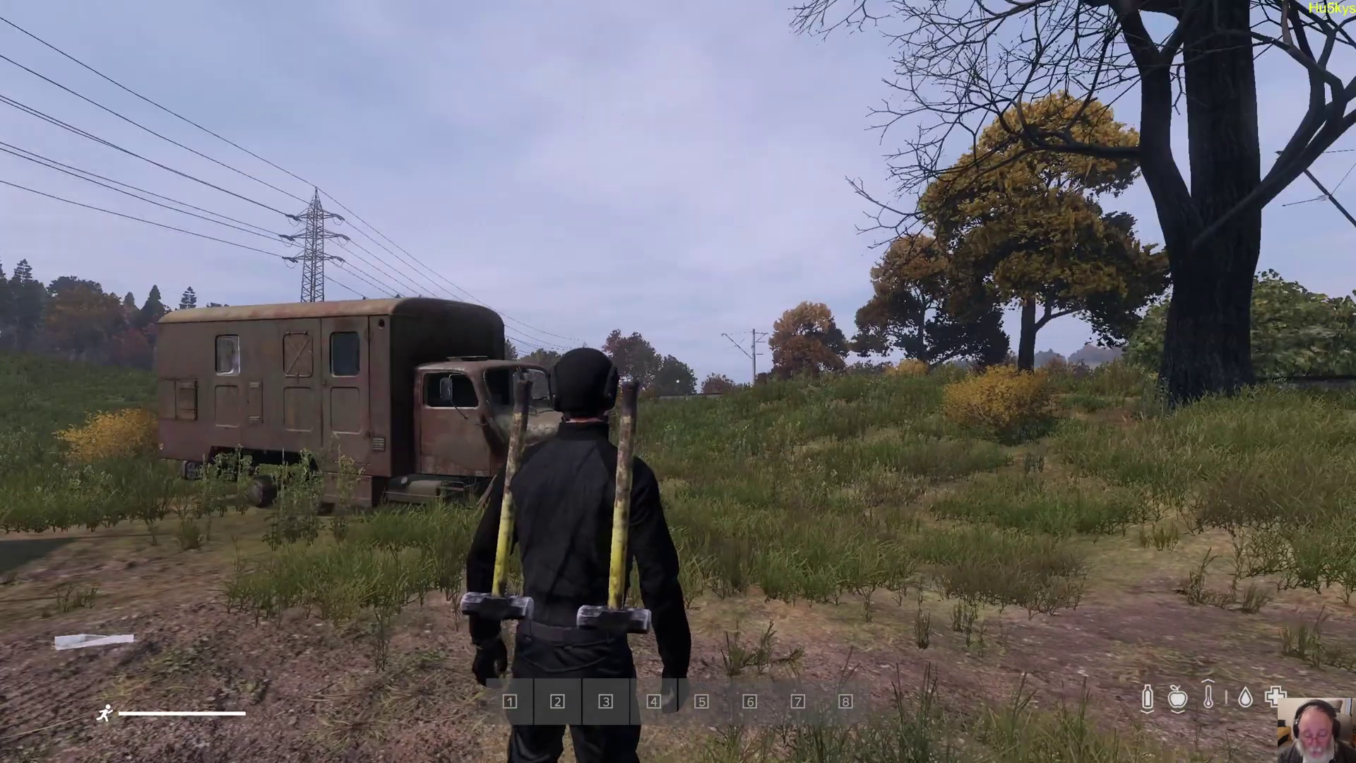
{"action": "key", "text": "y"}
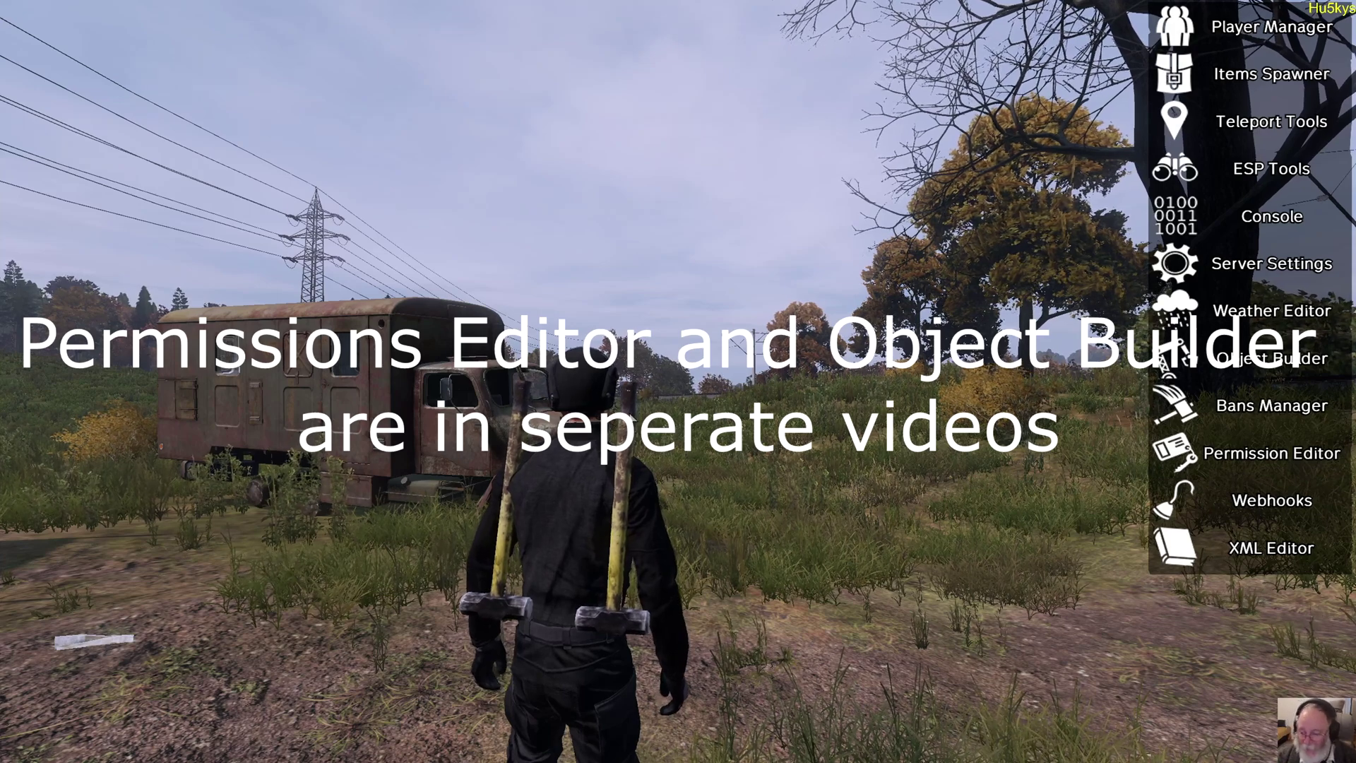
{"action": "key", "text": "Home"}
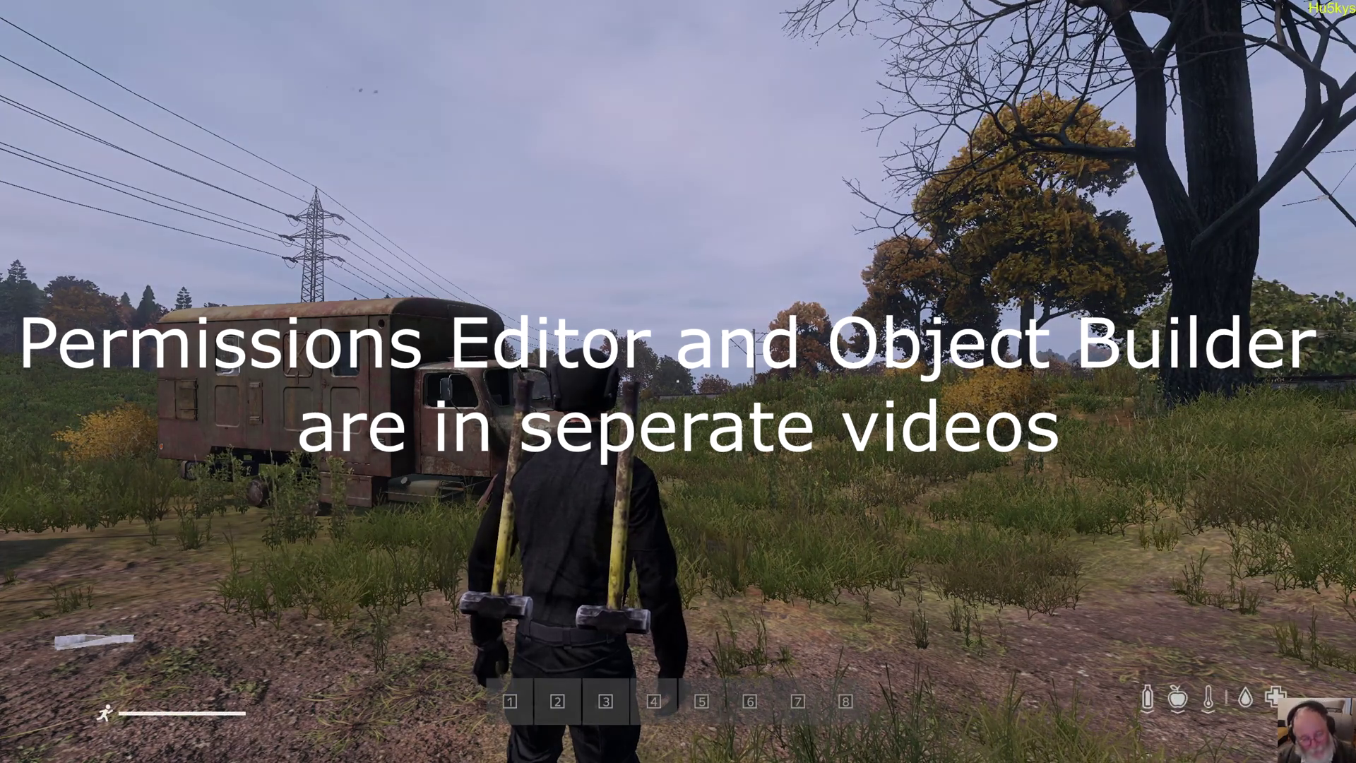